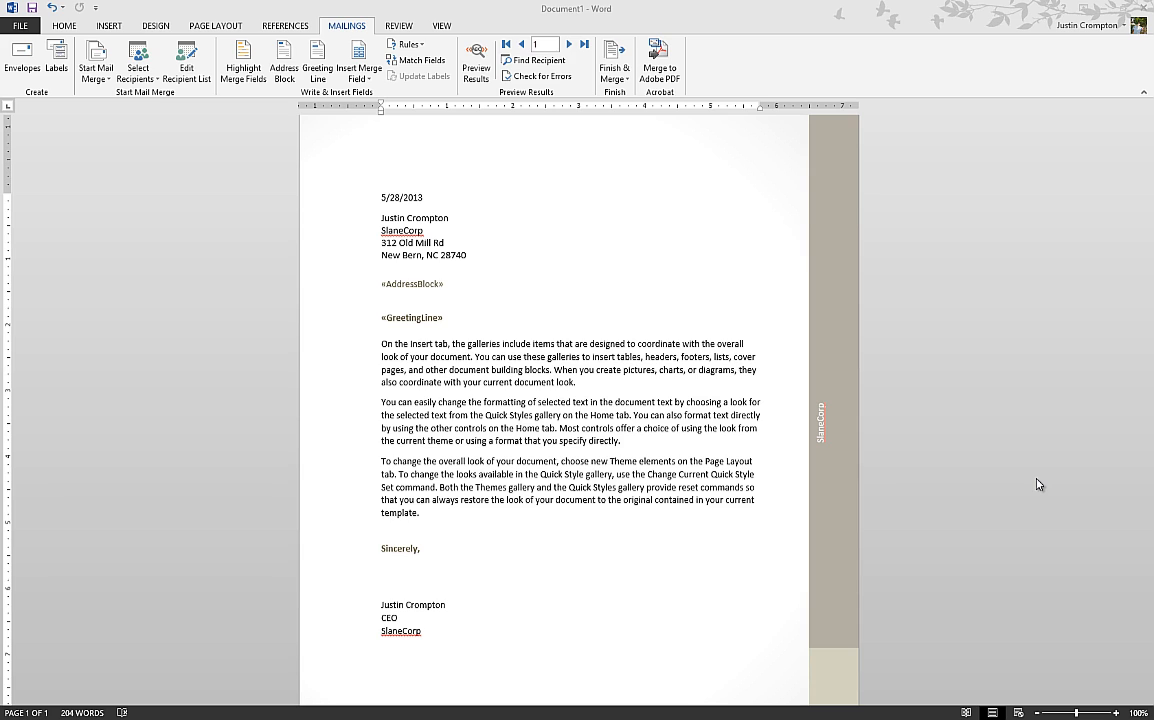
# Preview the merged letters, browse through several recipients to the last record, and turn the preview off.
pyautogui.click(477, 74)
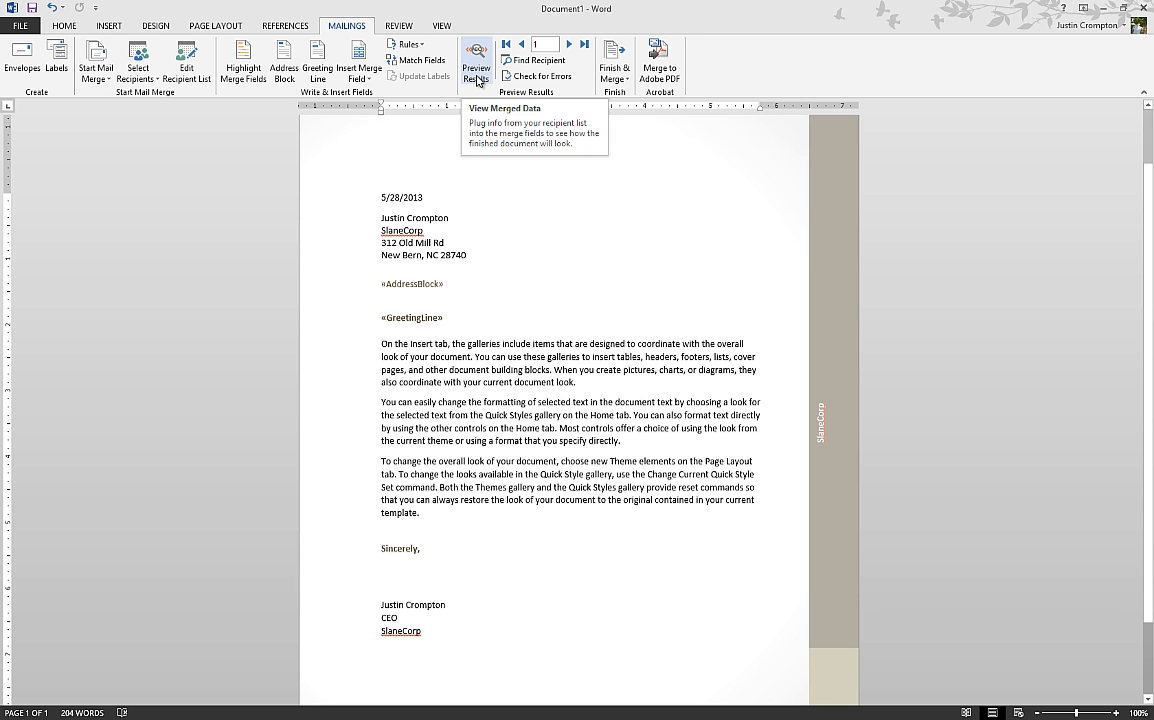
pyautogui.click(478, 77)
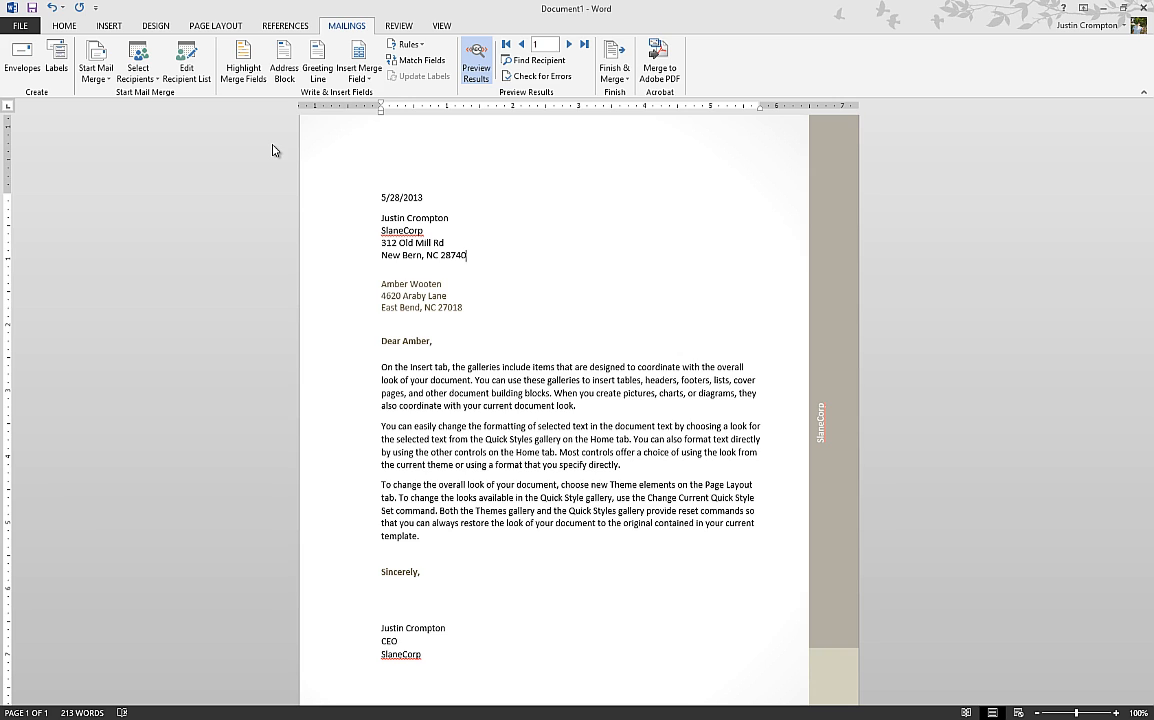
pyautogui.click(569, 45)
pyautogui.click(569, 45)
pyautogui.click(569, 45)
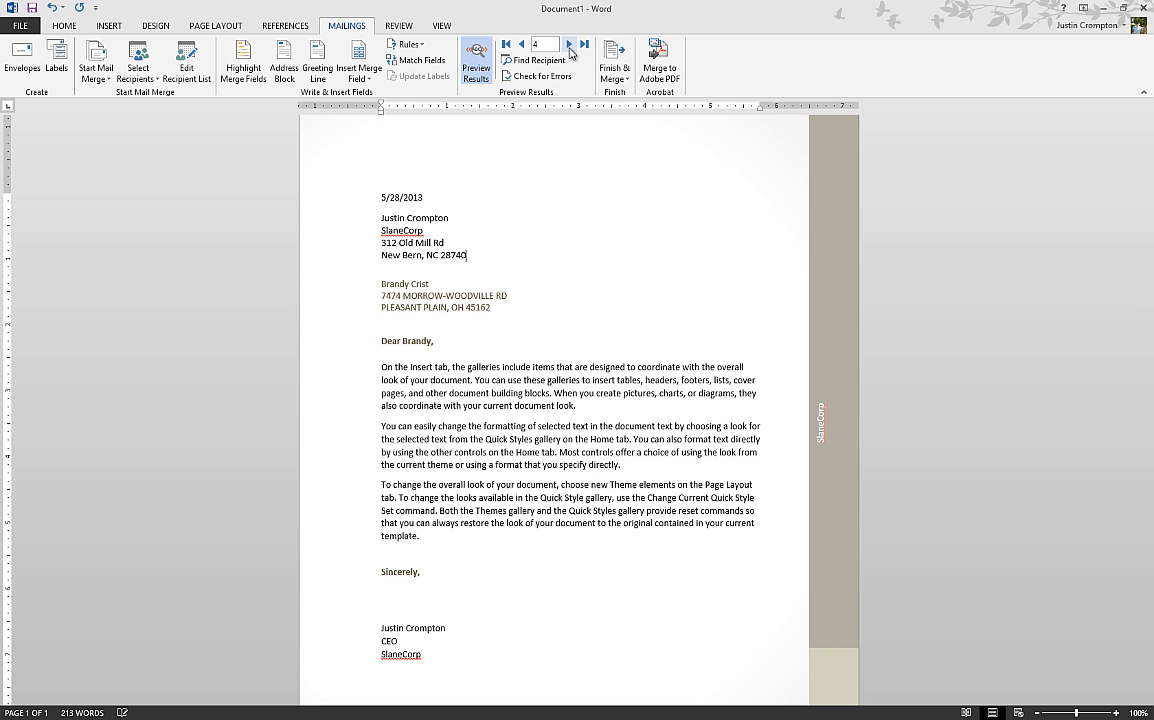
pyautogui.click(569, 45)
pyautogui.click(569, 45)
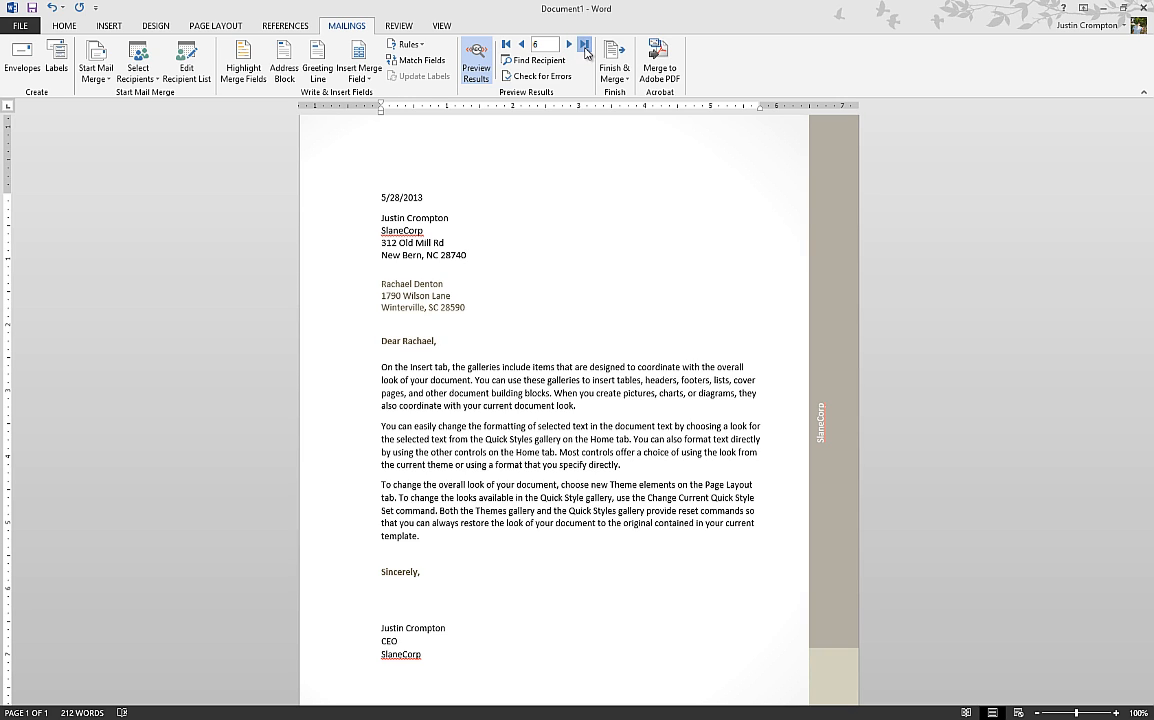
pyautogui.click(585, 46)
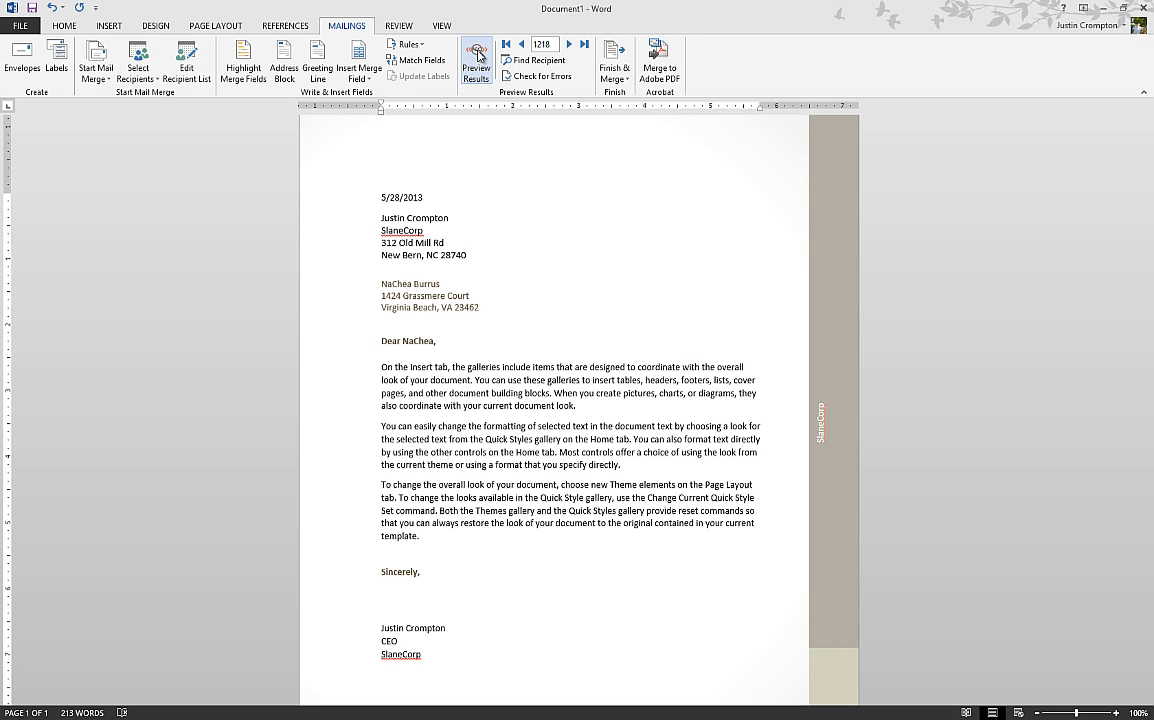
pyautogui.click(478, 55)
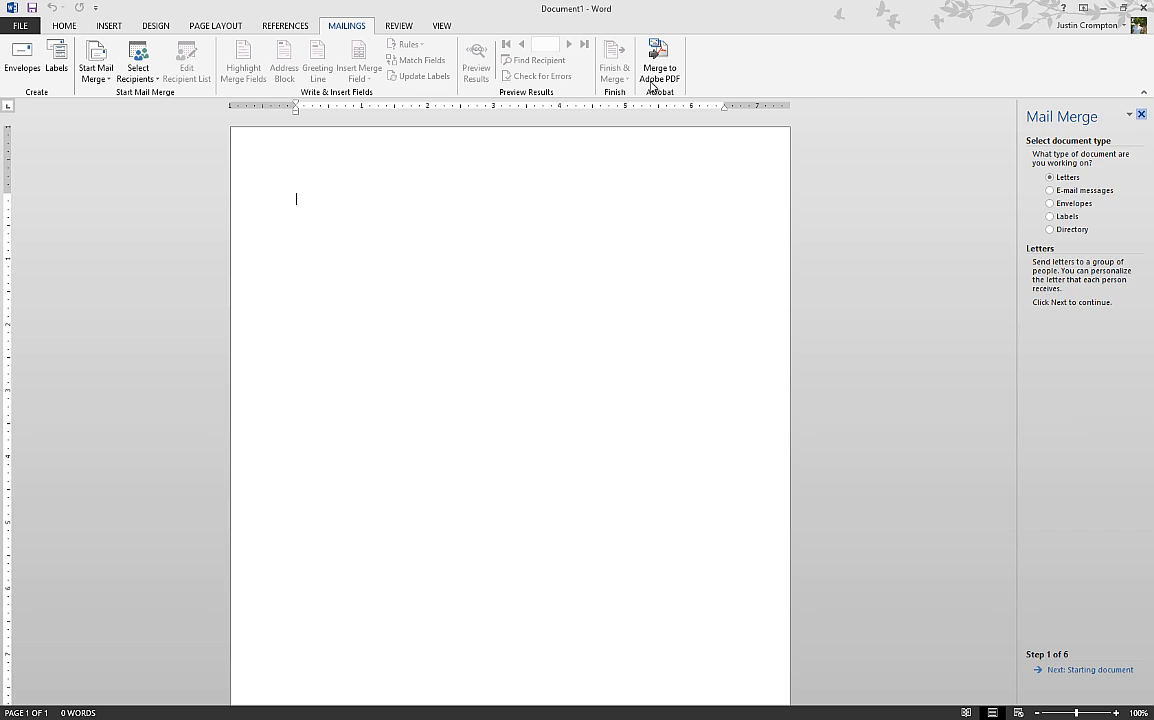
# Start the Step-by-Step Mail Merge Wizard with Letters as the document type and continue to the starting document.
pyautogui.click(96, 80)
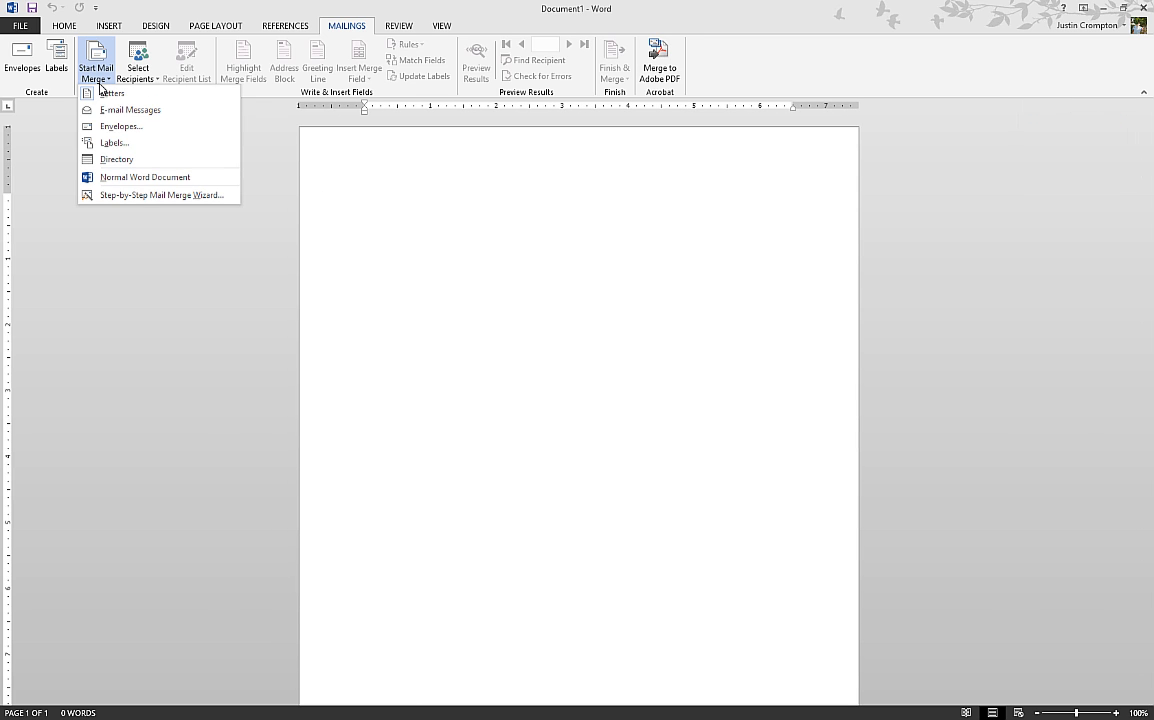
pyautogui.click(214, 196)
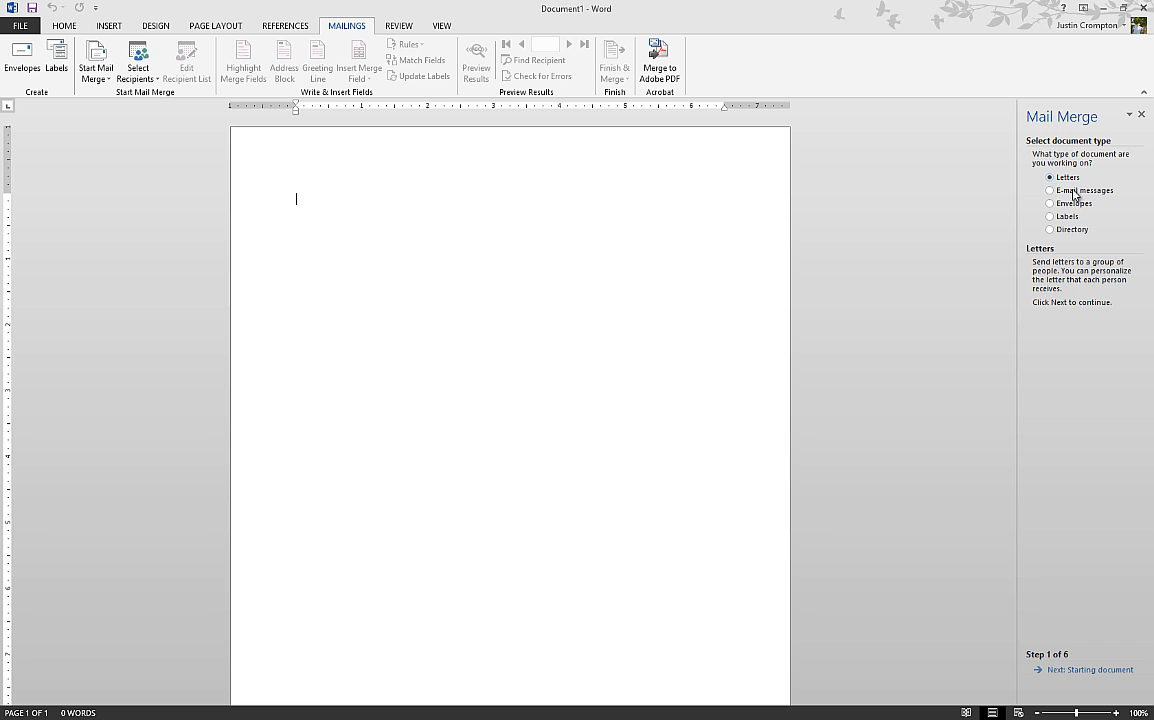
pyautogui.click(1056, 676)
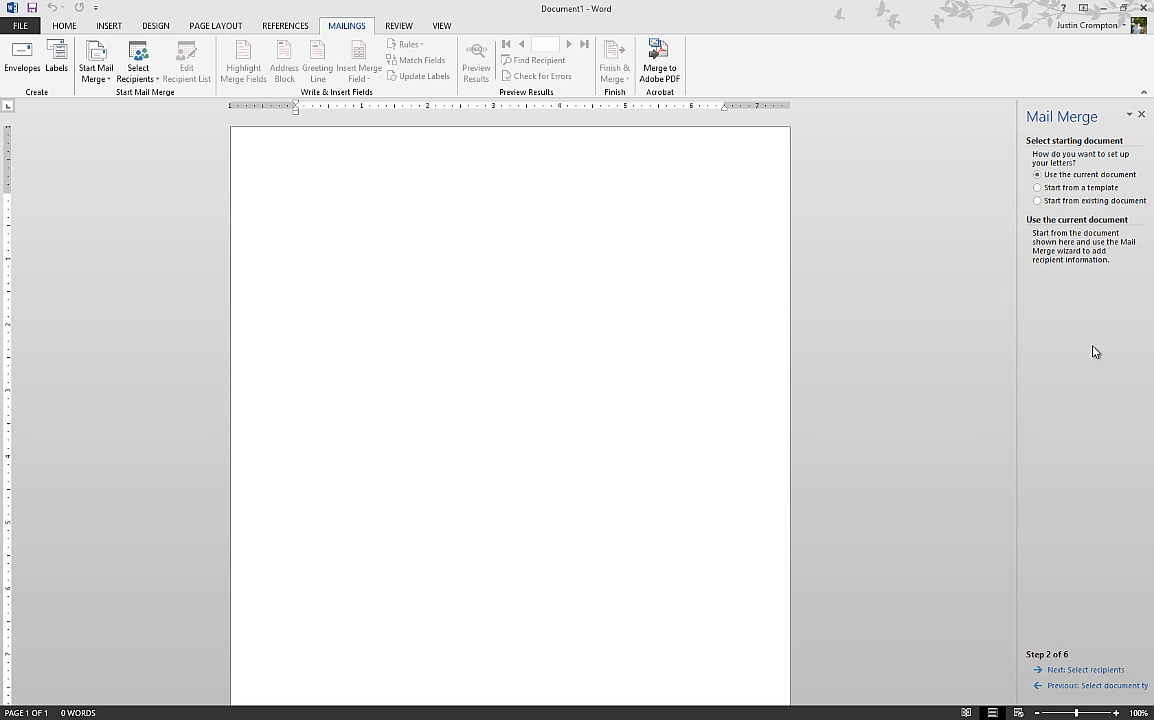
# Start the letter from the 'Business letter (Adjacency design).dotx' template, created as a document.
pyautogui.click(1082, 188)
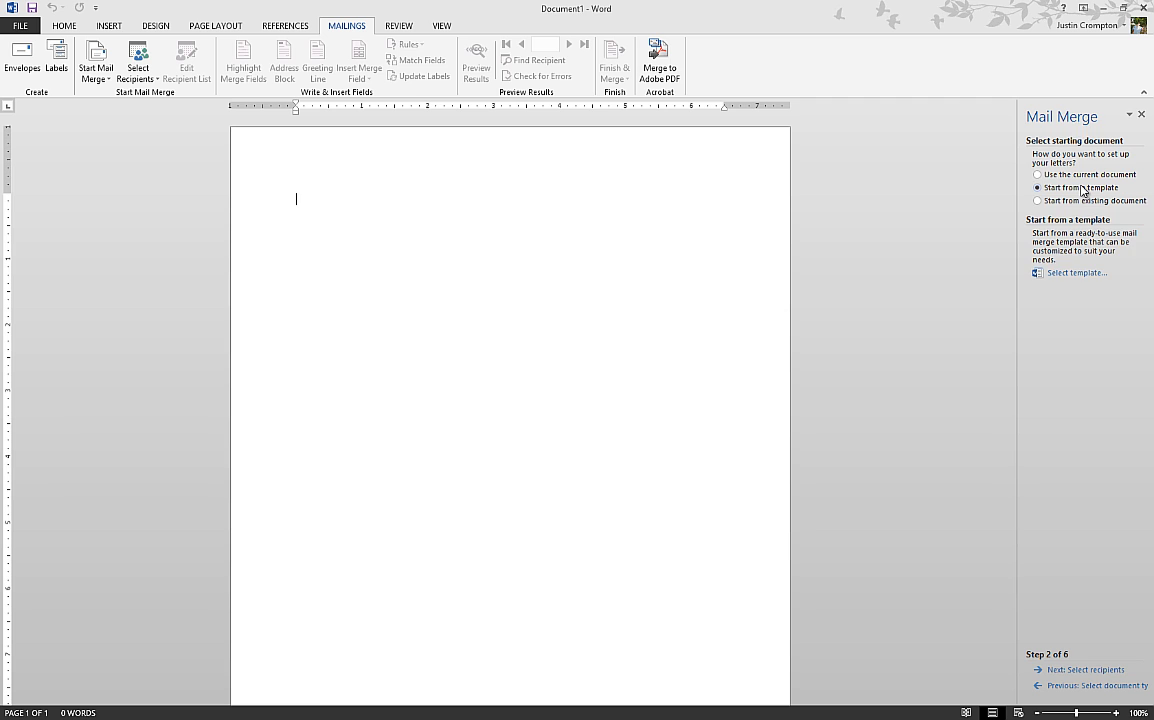
pyautogui.click(1060, 273)
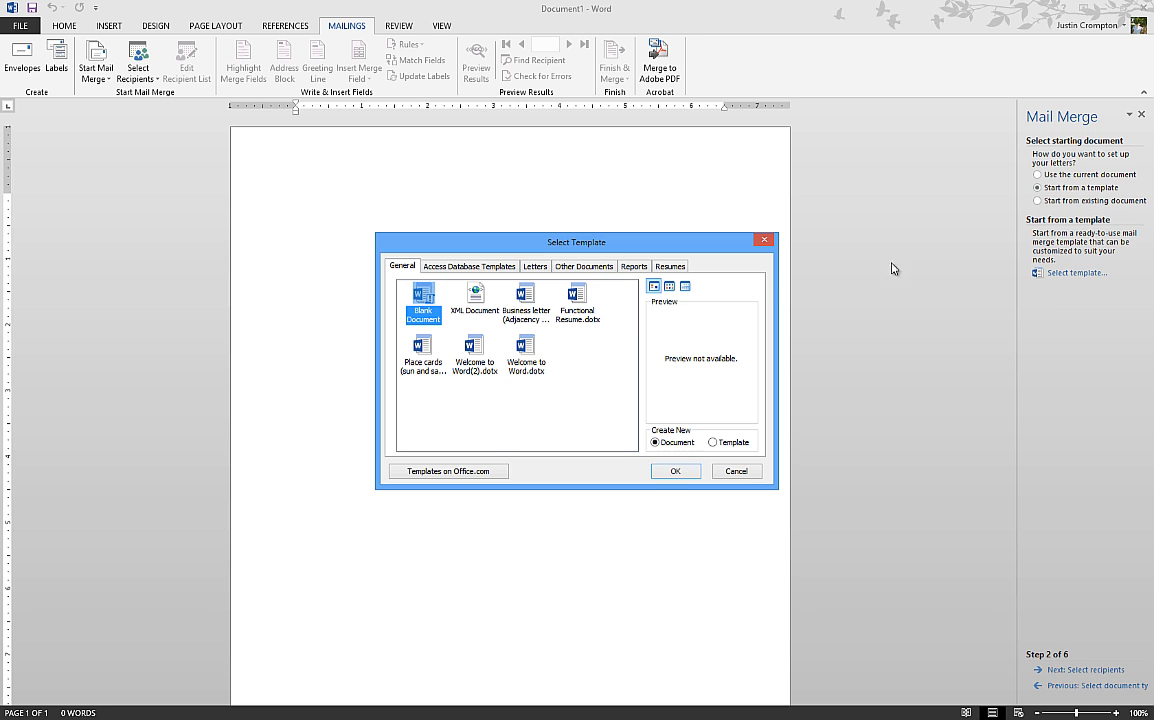
pyautogui.click(525, 300)
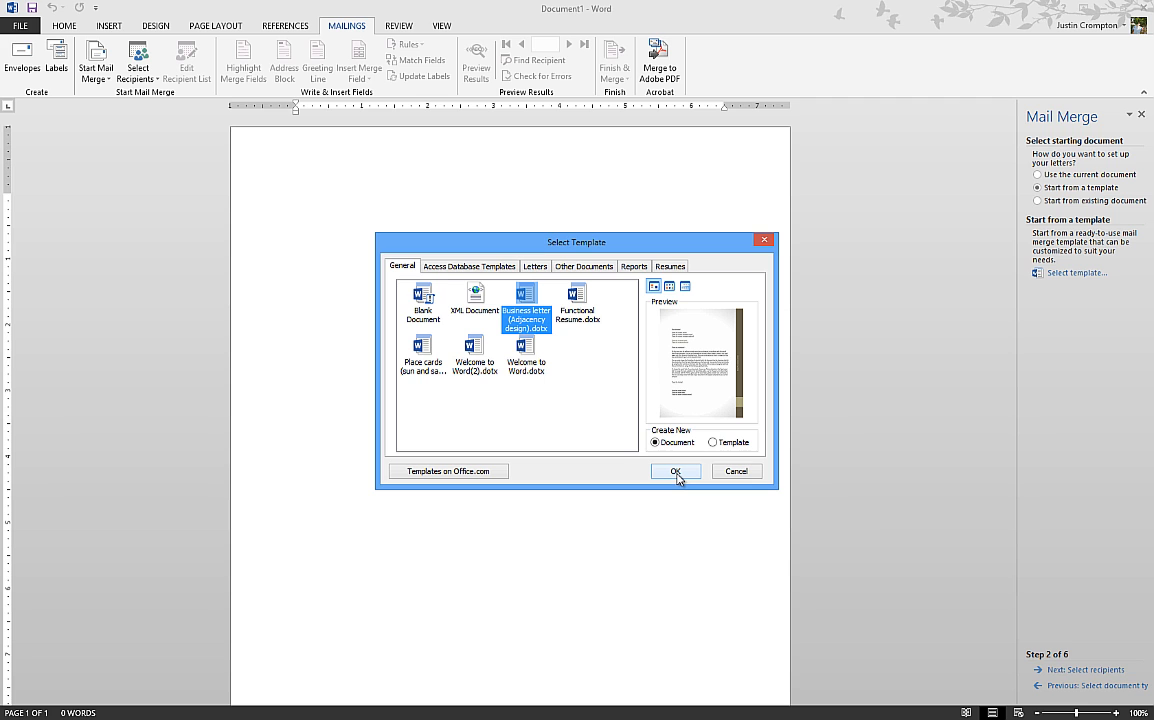
pyautogui.click(676, 472)
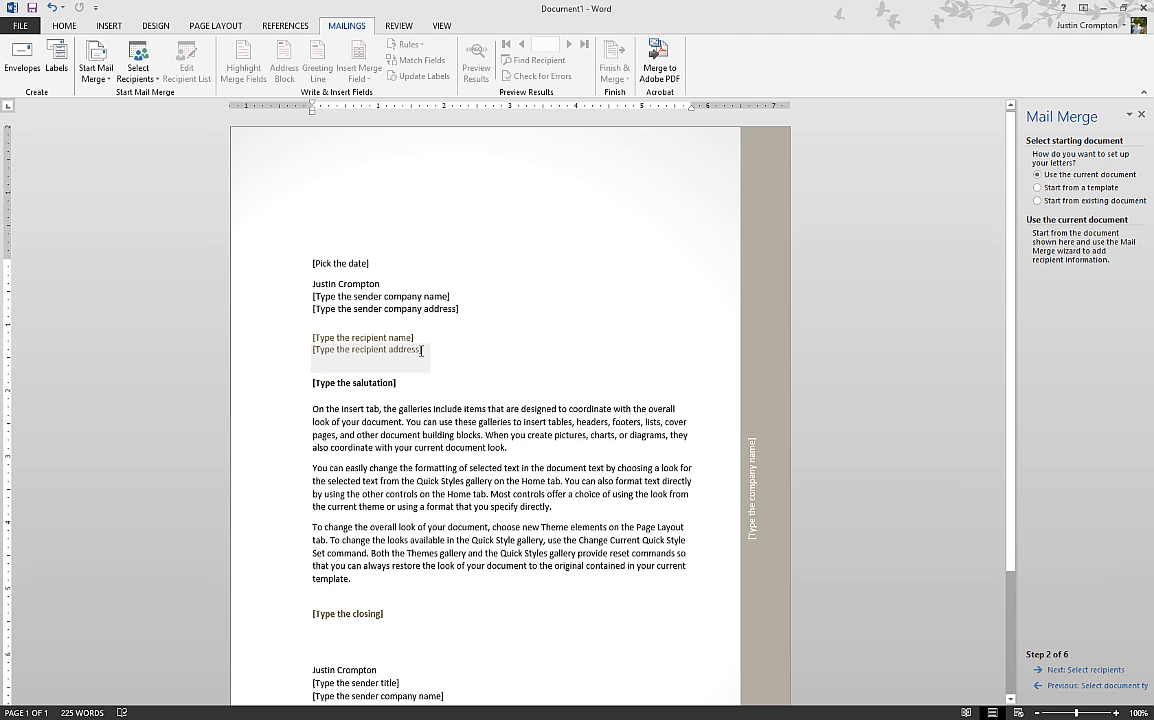
# Fill in SlaneCorp as the sender company name below the sender's name.
pyautogui.click(424, 299)
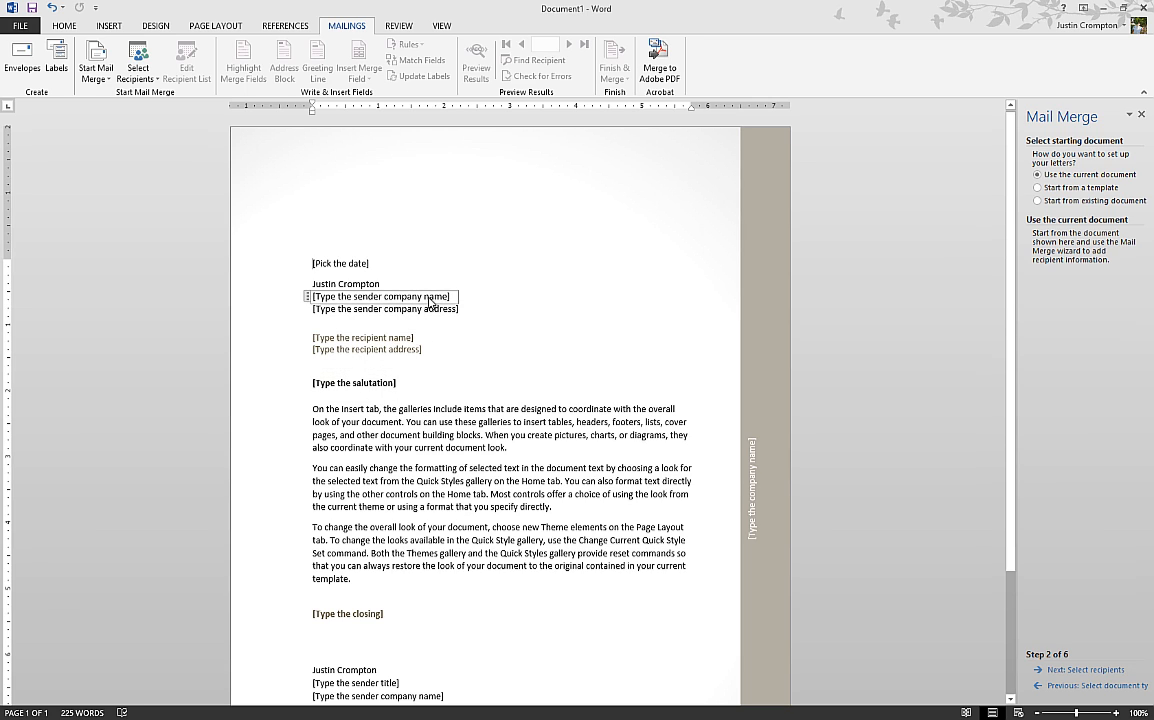
pyautogui.write('SIN')
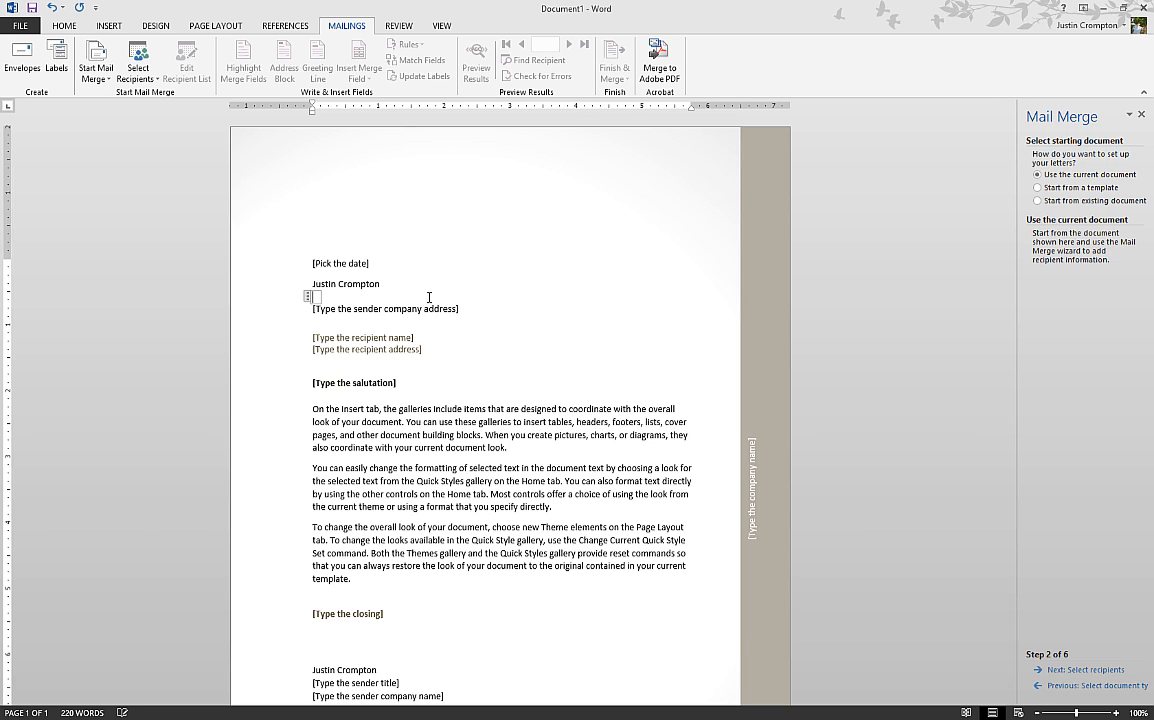
pyautogui.press('BackSpace')
pyautogui.press('BackSpace')
pyautogui.write('INW')
pyautogui.press('BackSpace')
pyautogui.press('BackSpace')
pyautogui.press('BackSpace')
pyautogui.write('laneCorp')
# Fill in the sender company address with the street on one line and the city, state and ZIP code below.
pyautogui.click(382, 317)
pyautogui.write('31')
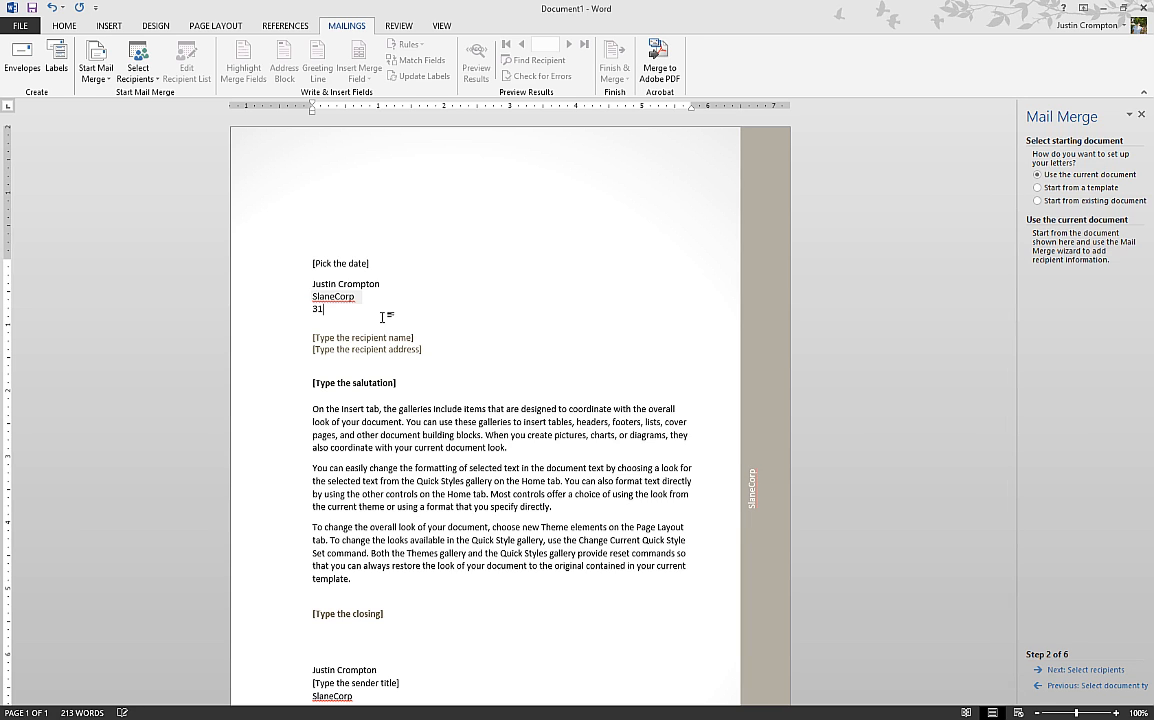
pyautogui.write('2 Old Mill Rd')
pyautogui.press('Return')
pyautogui.write('New Bern,')
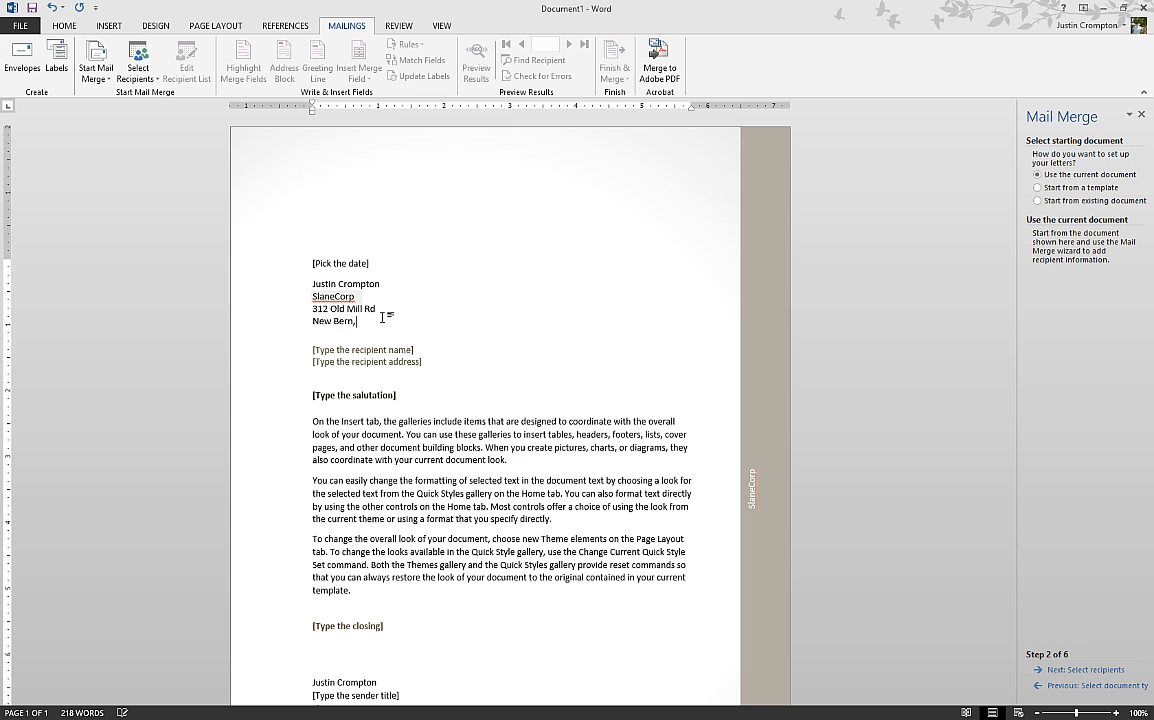
pyautogui.write(' NC 27810')
# Set the letter's closing to 'Sincerely,' and the sender title to CEO, and continue to recipient selection.
pyautogui.scroll(-2, 340, 520)
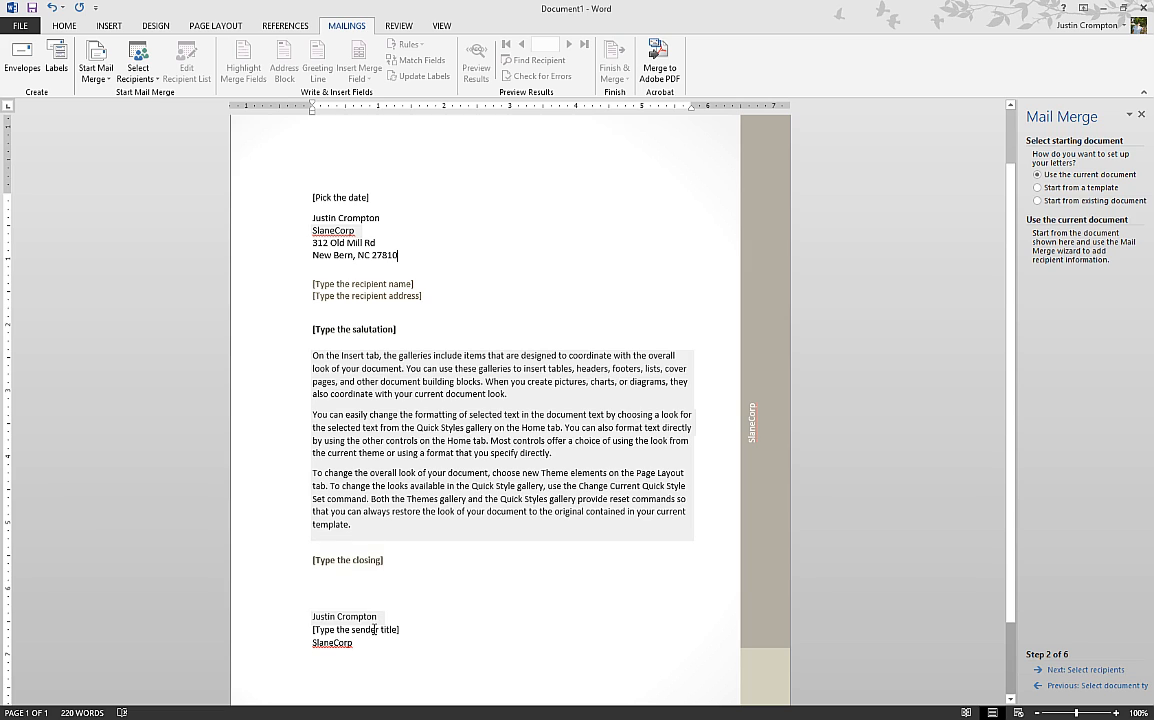
pyautogui.click(370, 560)
pyautogui.write('Sinc')
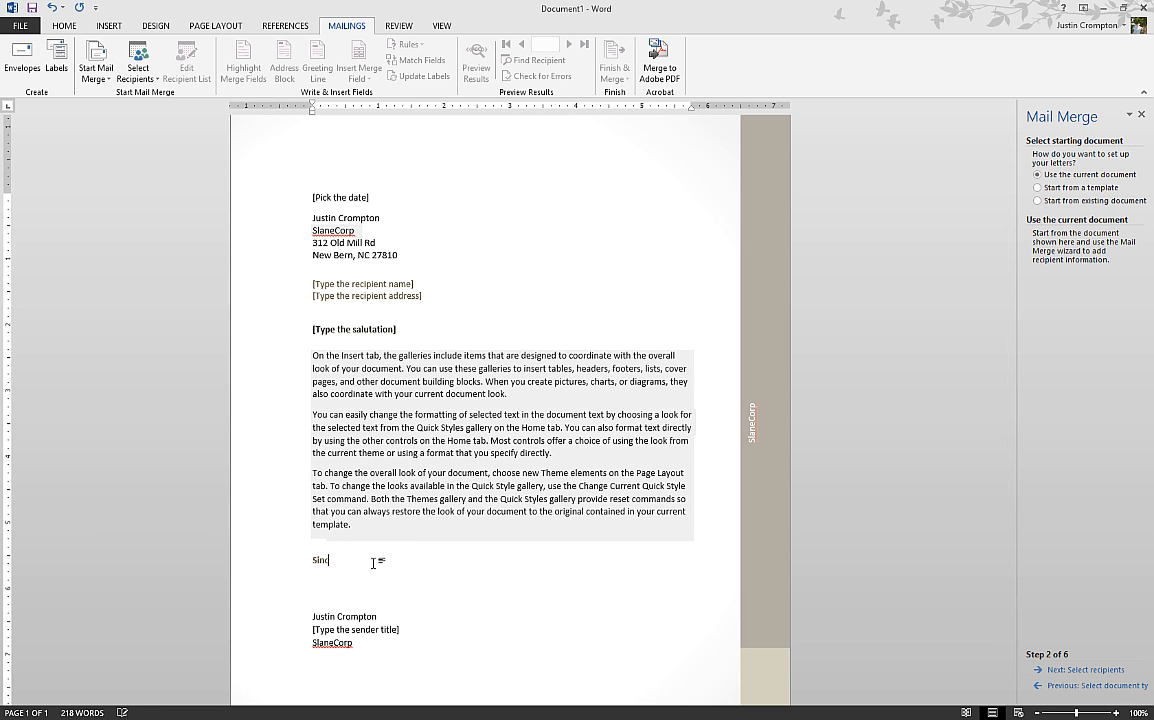
pyautogui.write('erely,')
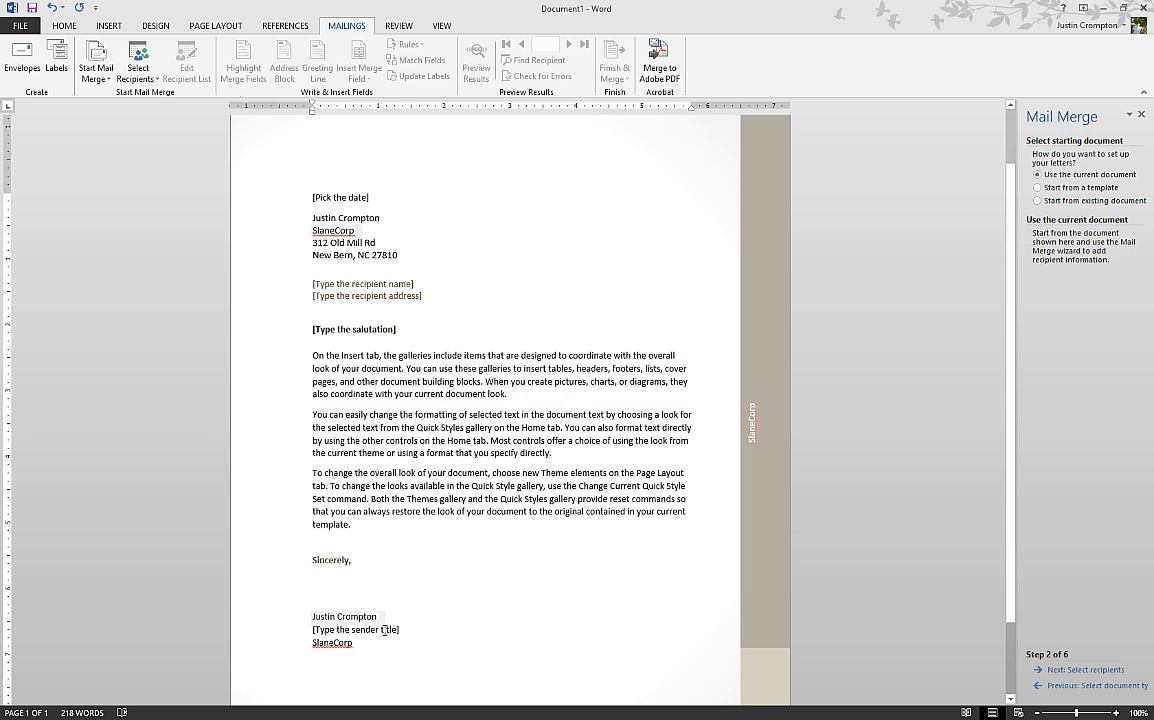
pyautogui.click(384, 630)
pyautogui.write('CEO')
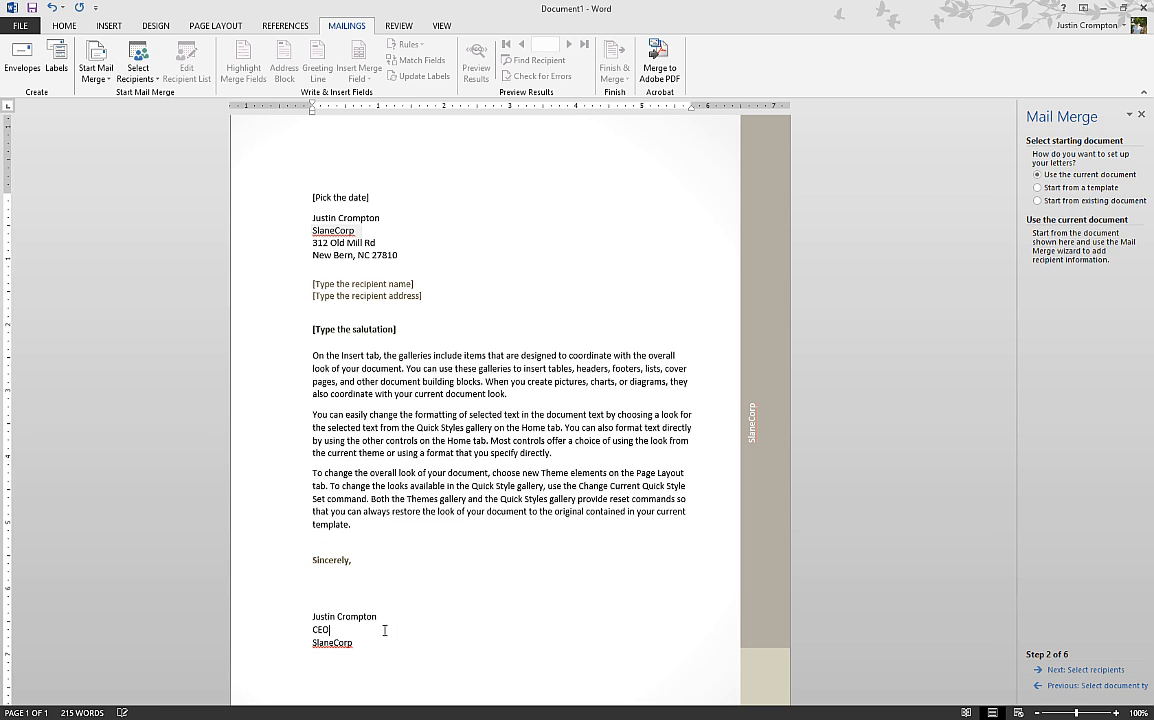
pyautogui.click(408, 258)
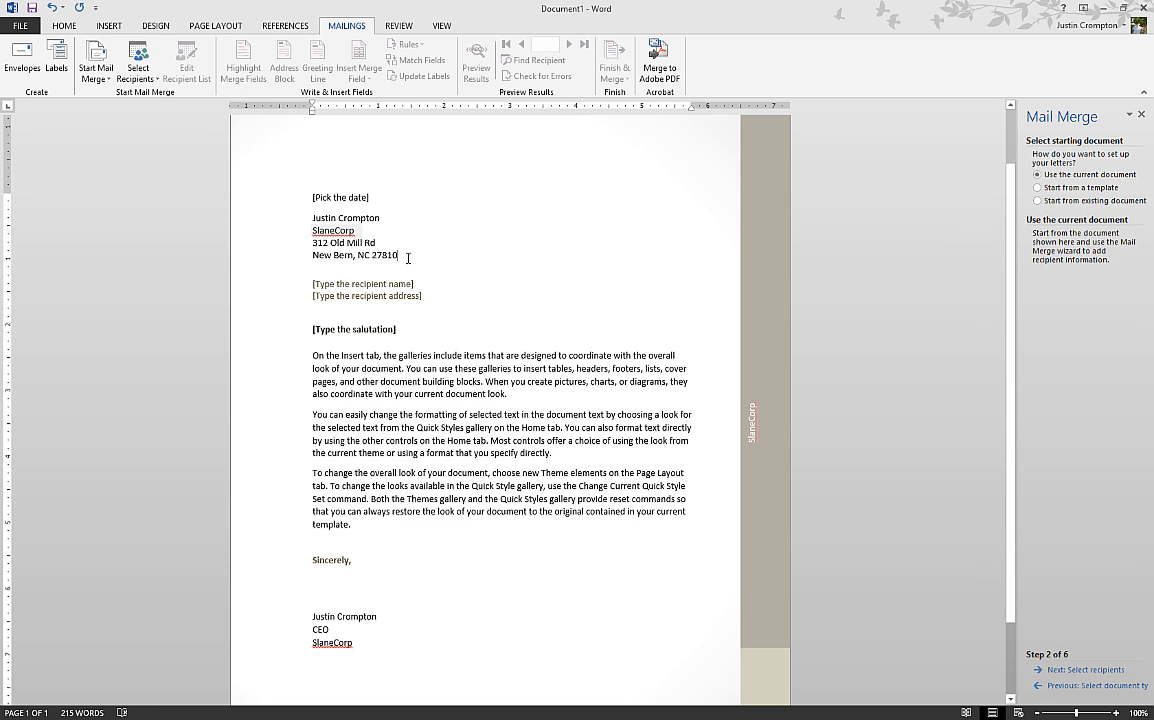
pyautogui.click(1087, 669)
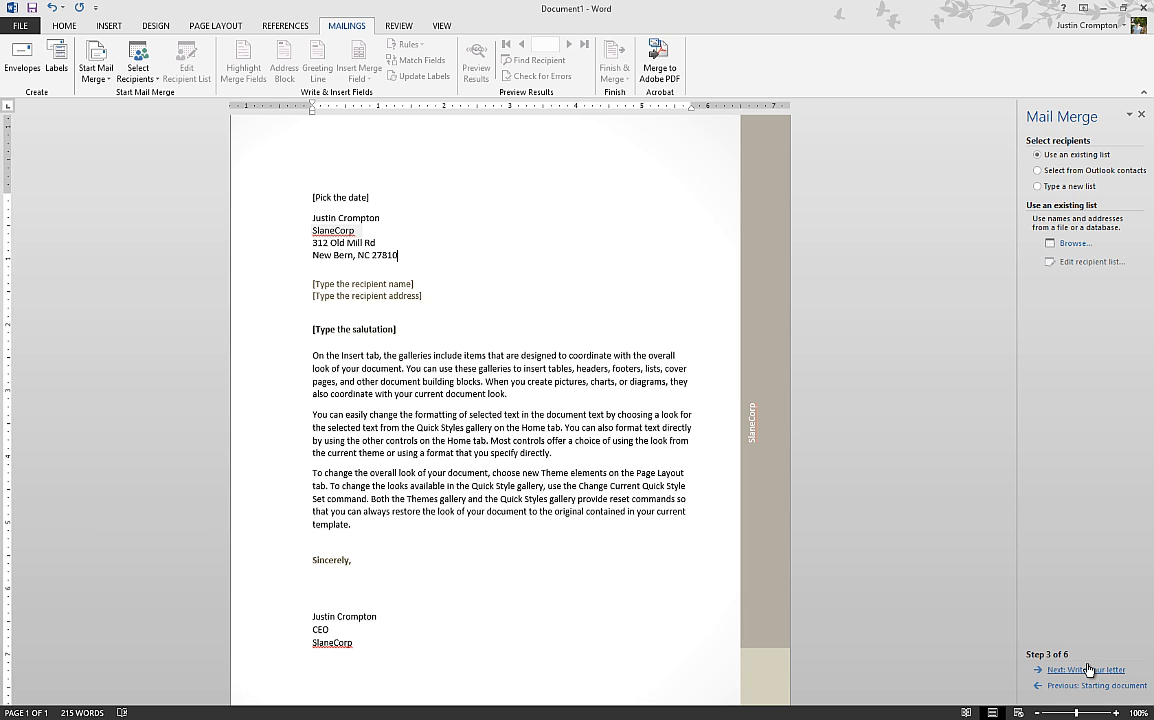
# Examine the entry table and customizable field names offered for a newly typed recipient list, and cancel without creating it.
pyautogui.click(1080, 186)
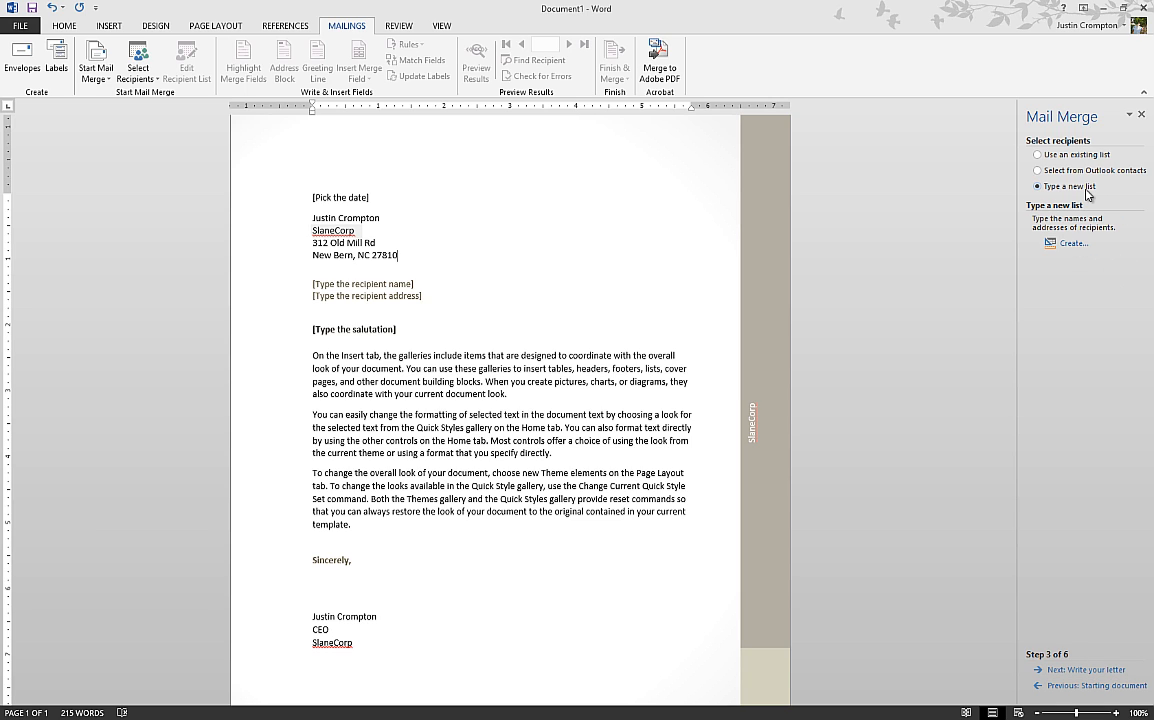
pyautogui.click(1071, 243)
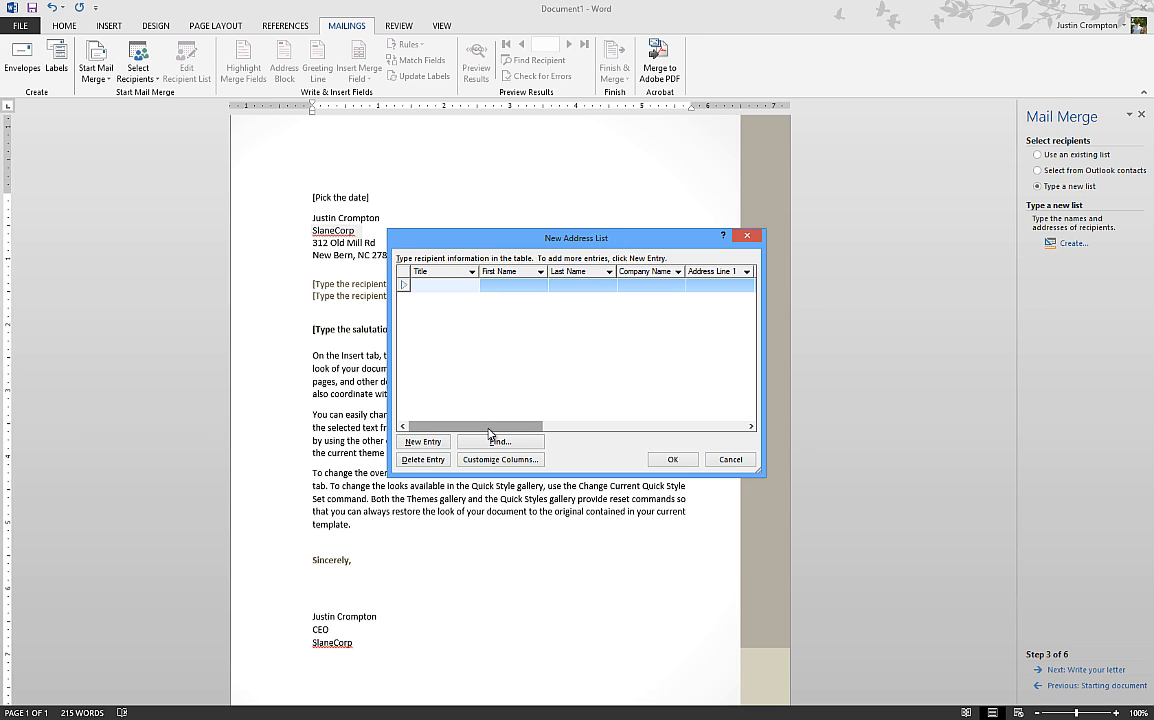
pyautogui.moveTo(489, 427); pyautogui.dragTo(345, 392)
pyautogui.click(500, 459)
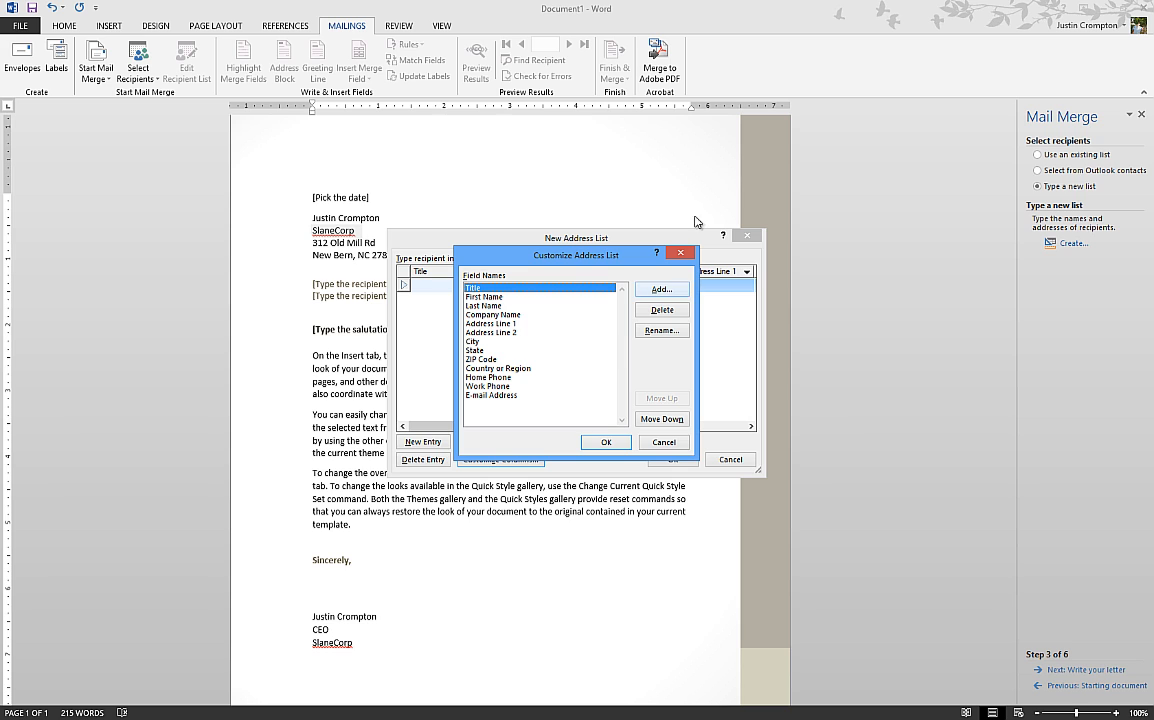
pyautogui.click(663, 442)
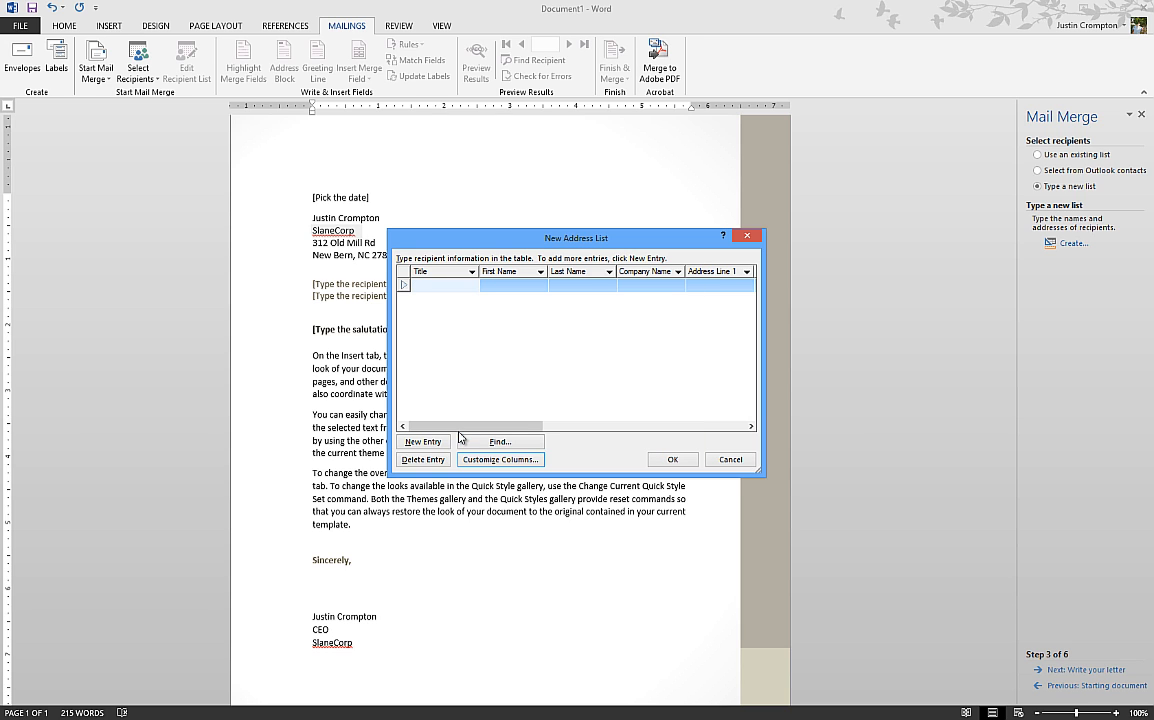
pyautogui.moveTo(463, 430); pyautogui.dragTo(404, 432)
pyautogui.click(731, 459)
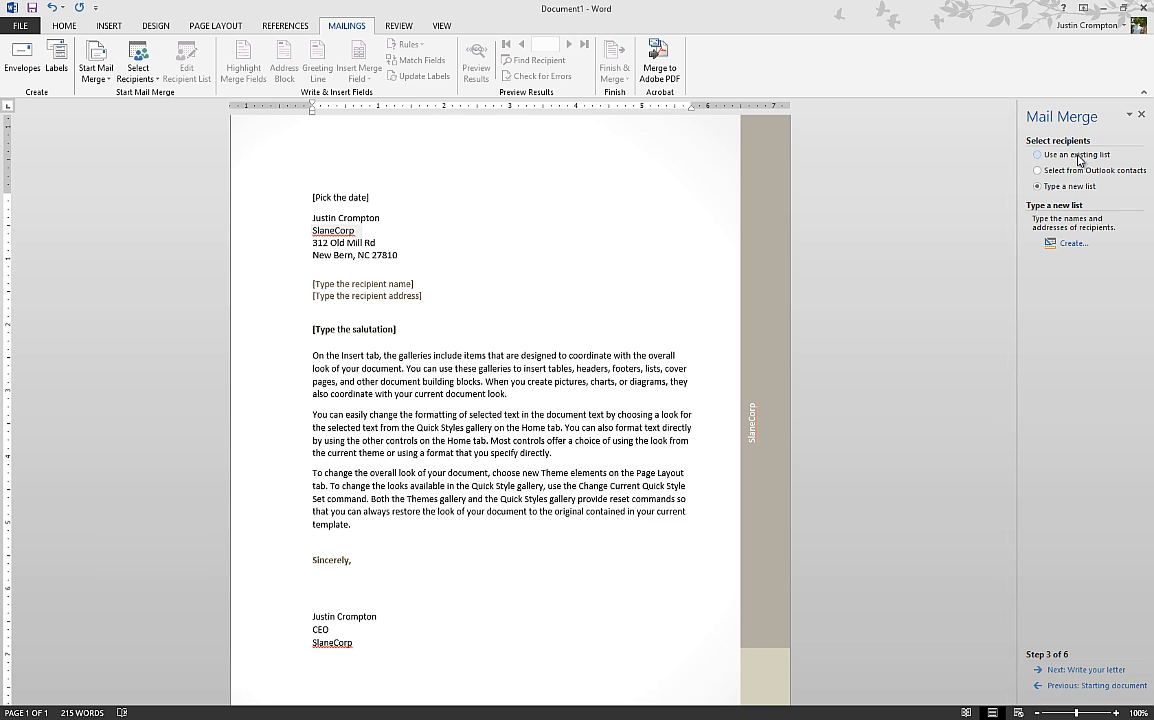
# Choose to use an existing recipient list and browse for its data source.
pyautogui.click(1038, 155)
pyautogui.click(1072, 244)
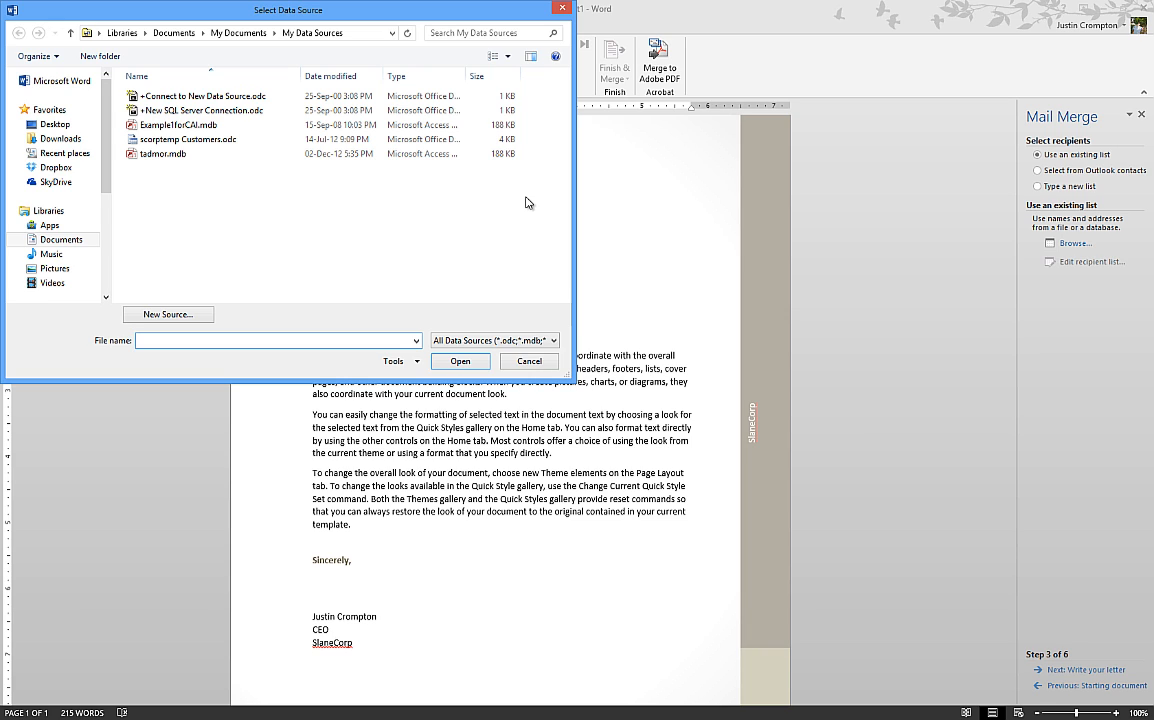
pyautogui.write('my documents\\office certifie')
pyautogui.press('BackSpace')
pyautogui.press('BackSpace')
pyautogui.press('BackSpace')
pyautogui.press('BackSpace')
pyautogui.press('BackSpace')
pyautogui.press('BackSpace')
pyautogui.press('BackSpace')
pyautogui.press('BackSpace')
pyautogui.press('BackSpace')
pyautogui.press('BackSpace')
pyautogui.press('BackSpace')
pyautogui.press('BackSpace')
pyautogui.press('BackSpace')
pyautogui.press('BackSpace')
pyautogui.press('BackSpace')
pyautogui.press('BackSpace')
pyautogui.press('BackSpace')
pyautogui.press('BackSpace')
pyautogui.press('BackSpace')
pyautogui.press('BackSpace')
pyautogui.press('BackSpace')
pyautogui.press('BackSpace')
# Open player.xlsx from the Word Core folder of Office Certification Series in Documents as the recipient data source.
pyautogui.click(61, 240)
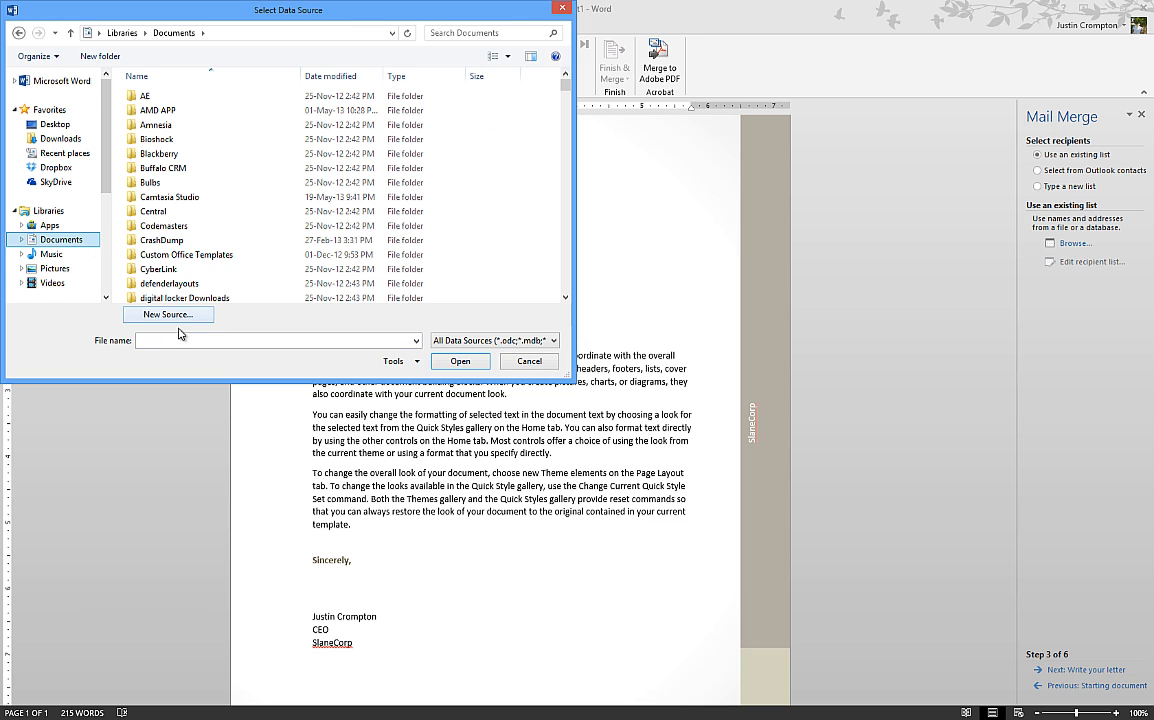
pyautogui.write('of')
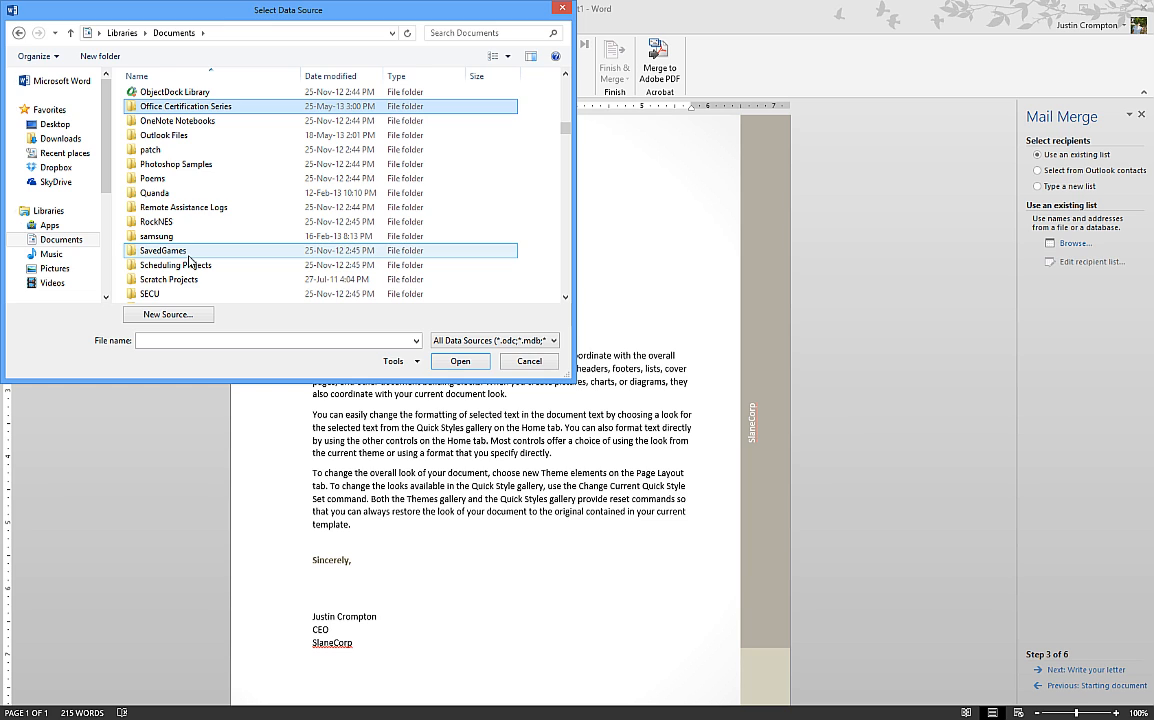
pyautogui.press('Return')
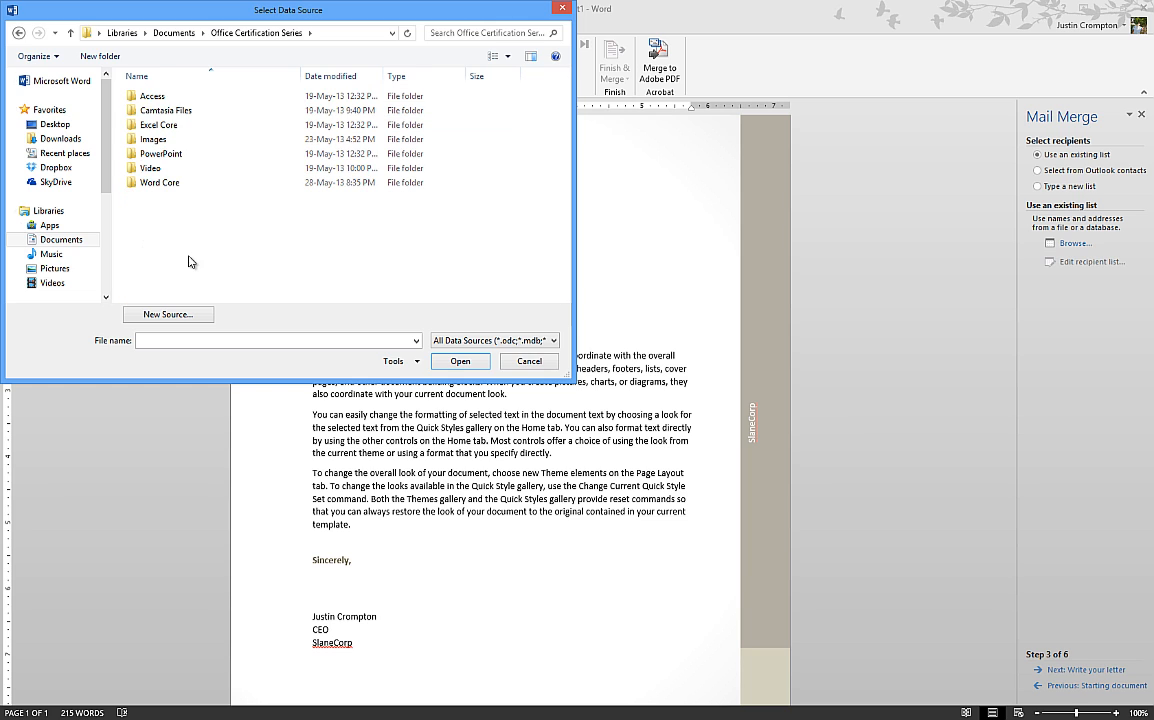
pyautogui.doubleClick(190, 186)
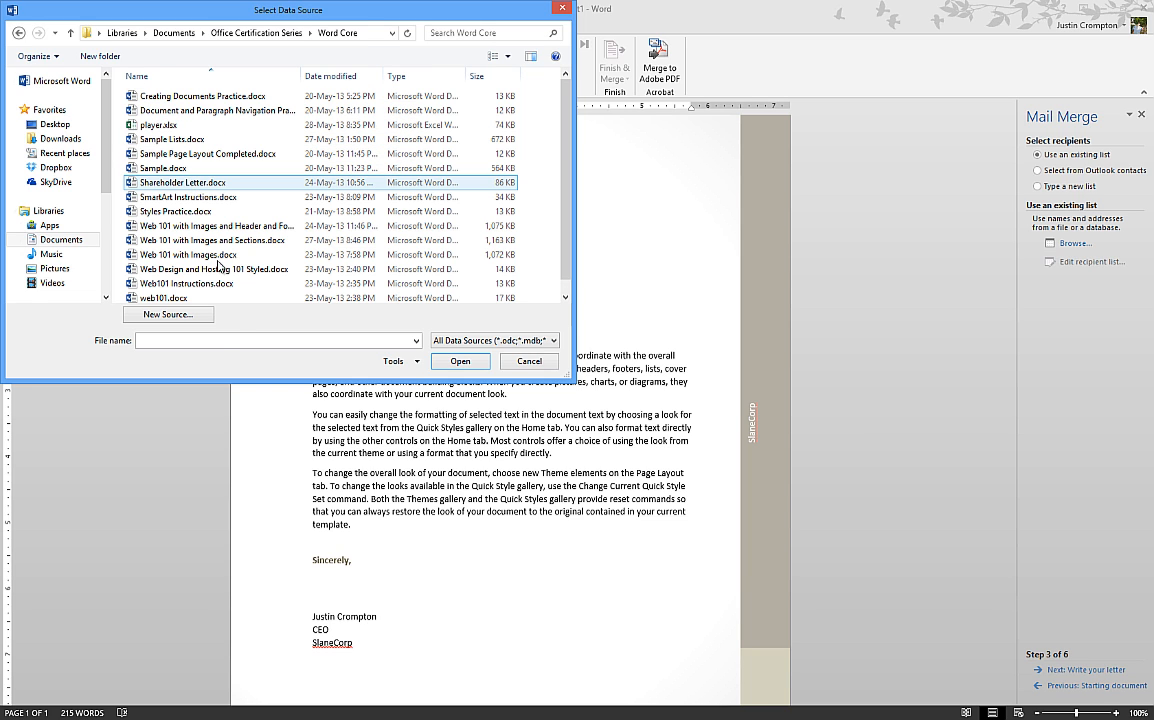
pyautogui.click(220, 340)
pyautogui.write('player')
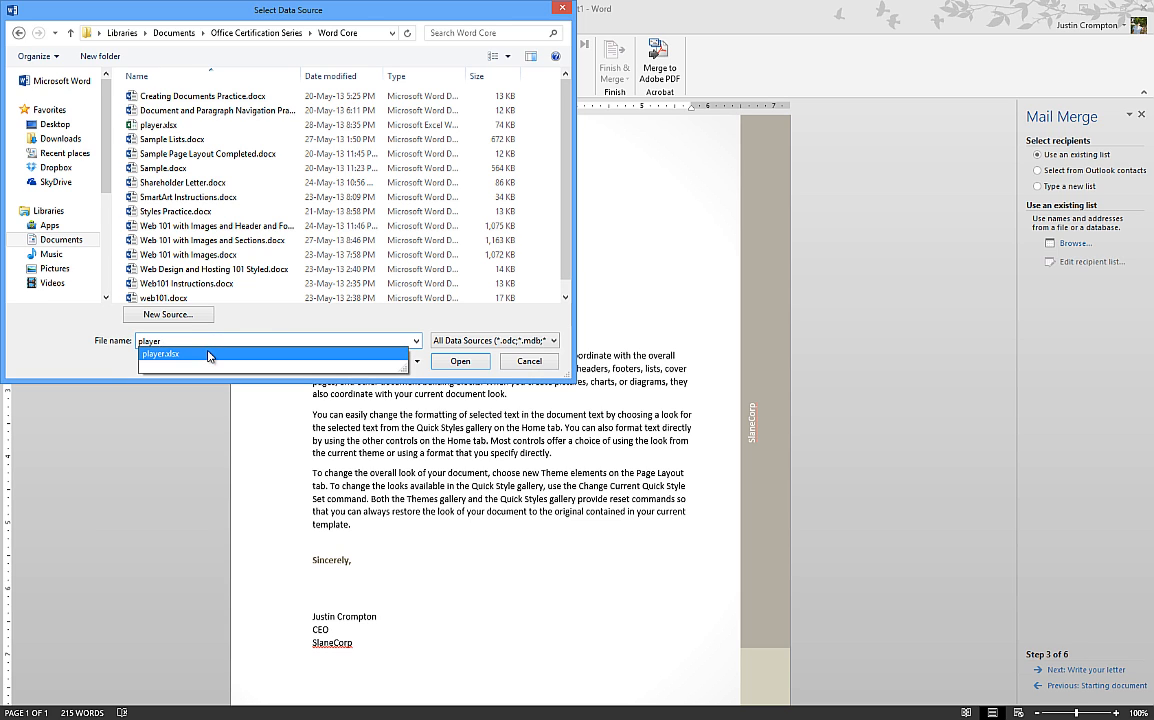
pyautogui.click(204, 352)
pyautogui.click(460, 361)
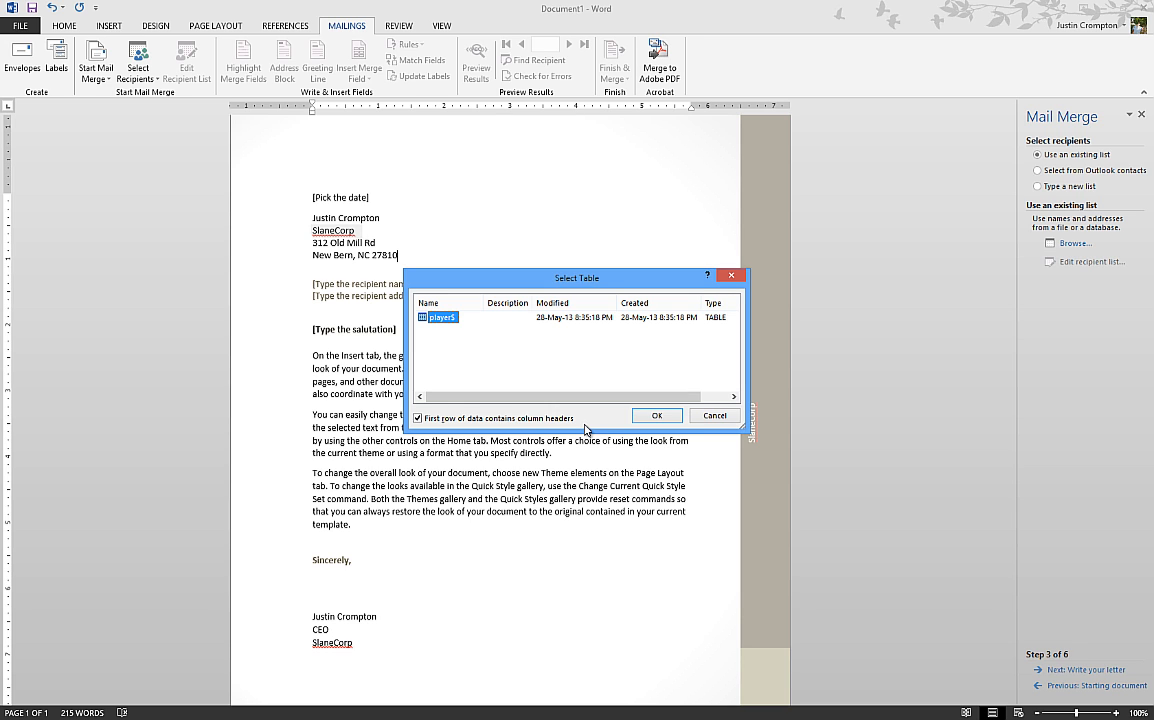
# Load the player$ table with its first row as column headers and look through the recipient records.
pyautogui.click(657, 415)
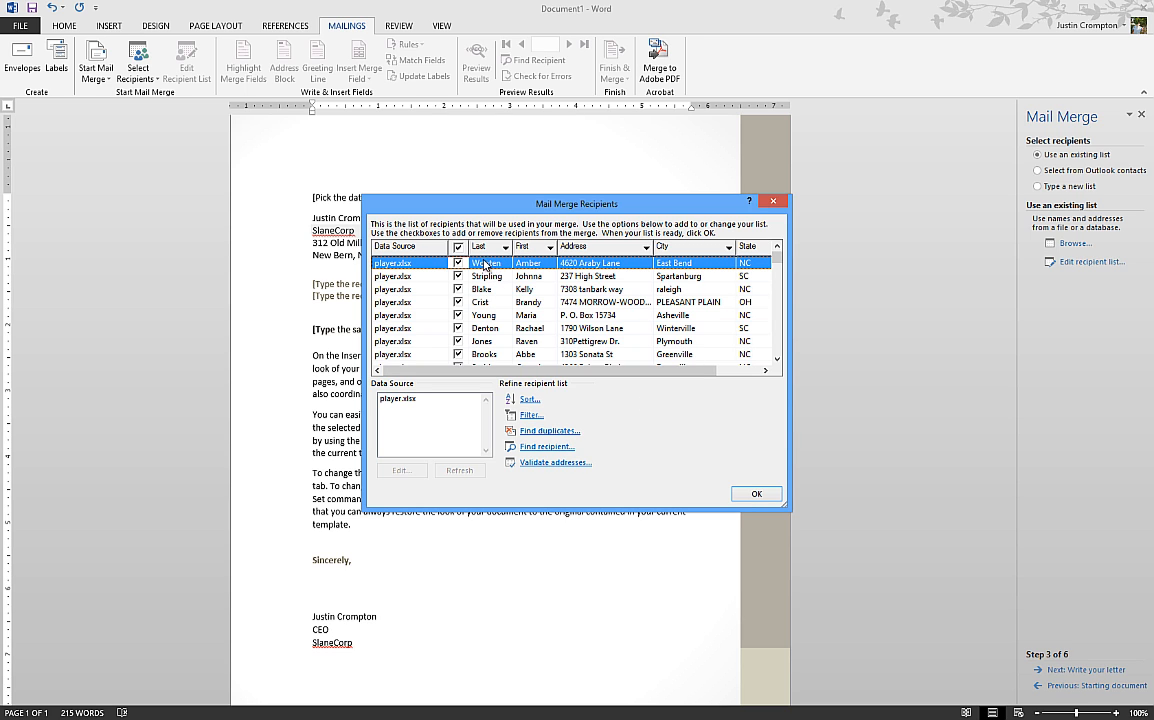
pyautogui.scroll(-2, 524, 311)
pyautogui.scroll(-8, 530, 305)
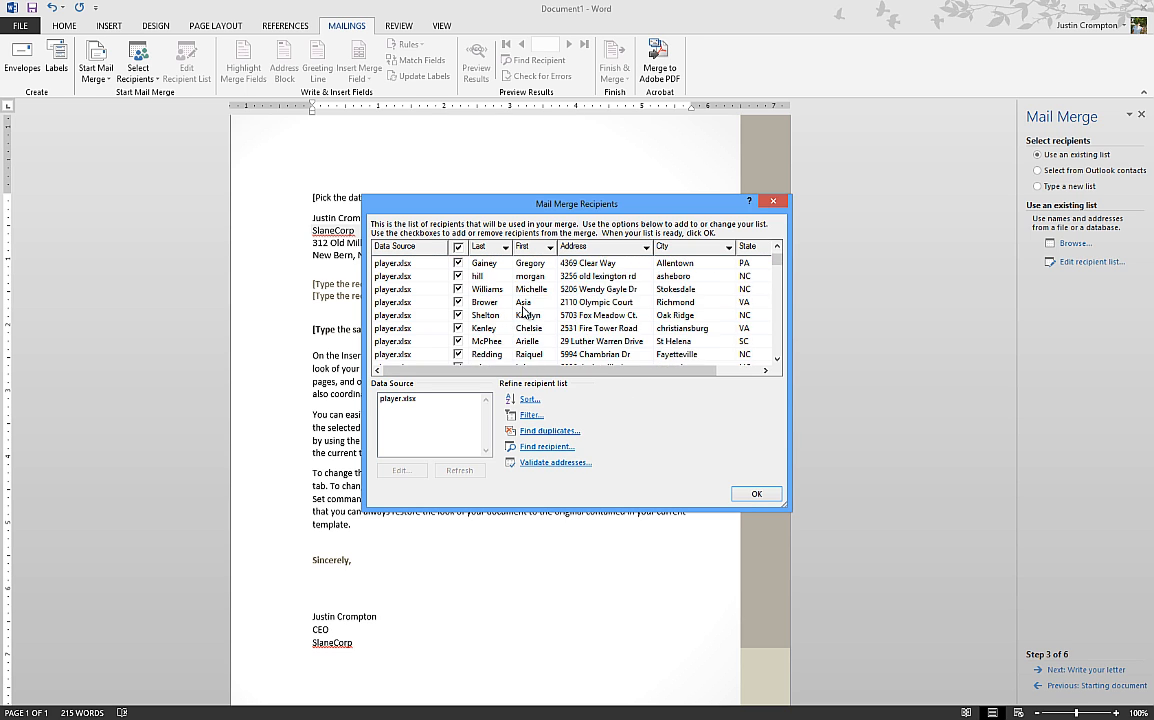
pyautogui.click(777, 248)
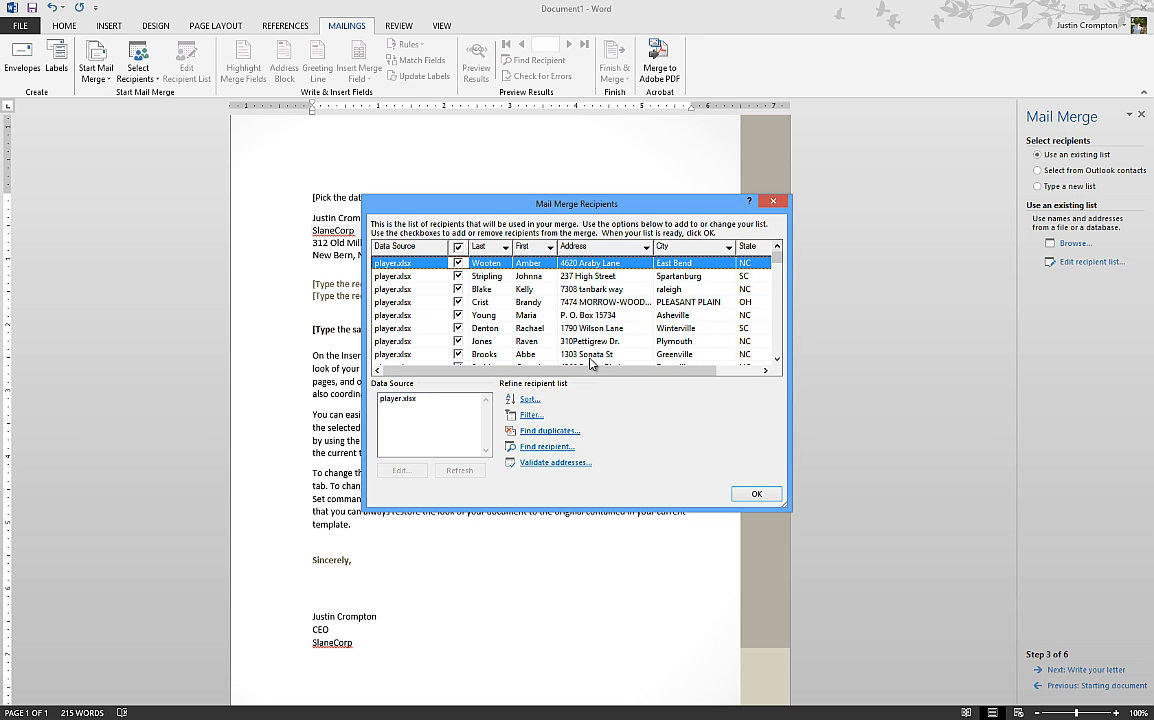
# Find duplicate recipients and exclude the repeated Spartanburg, midland, Raleigh and Taylors entries, keeping the first of each group.
pyautogui.click(537, 430)
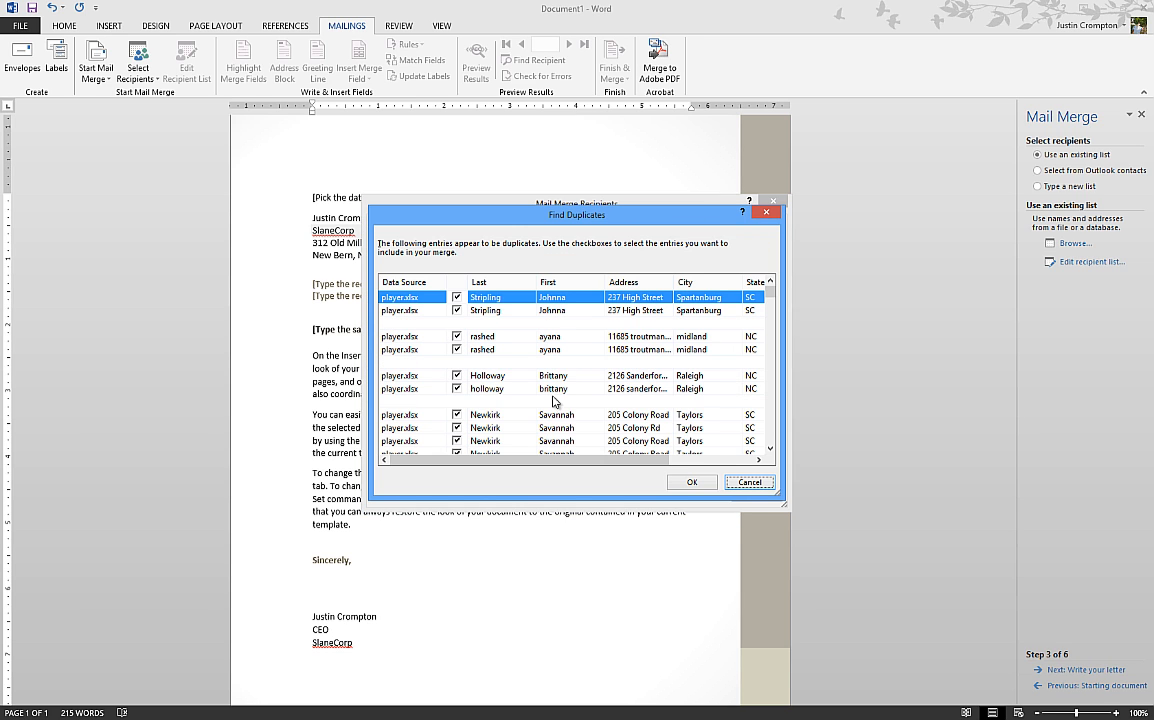
pyautogui.click(457, 310)
pyautogui.click(457, 349)
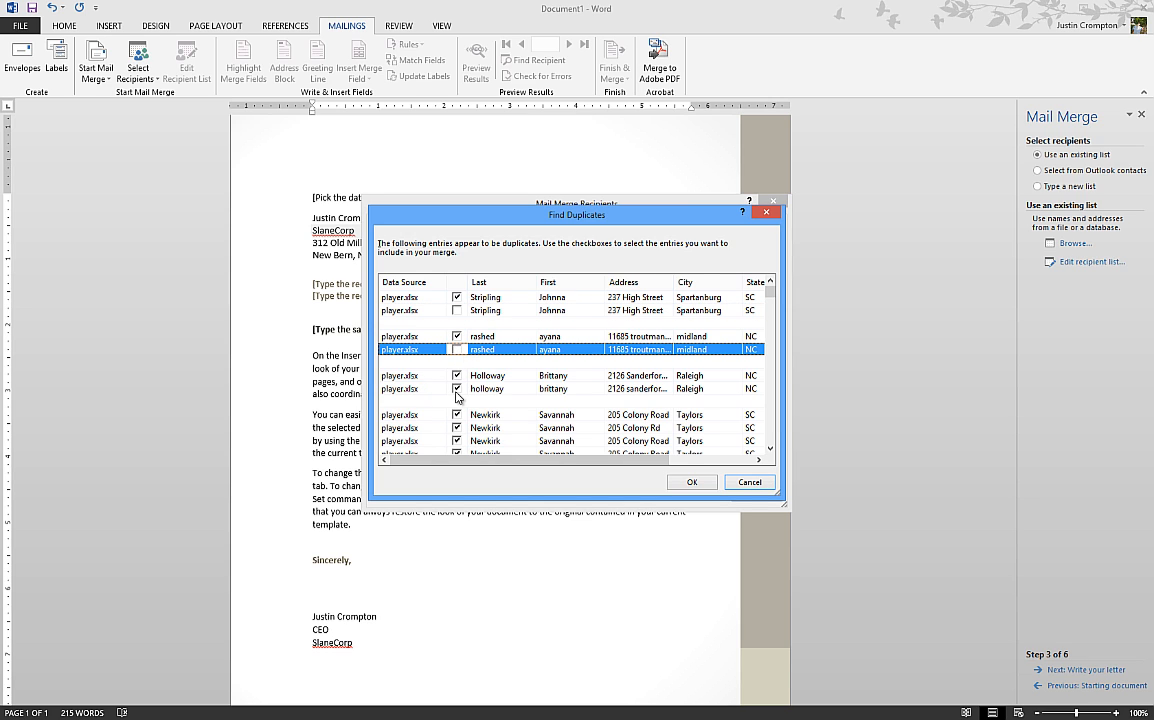
pyautogui.click(457, 388)
pyautogui.click(457, 428)
pyautogui.scroll(-1, 457, 420)
pyautogui.click(457, 402)
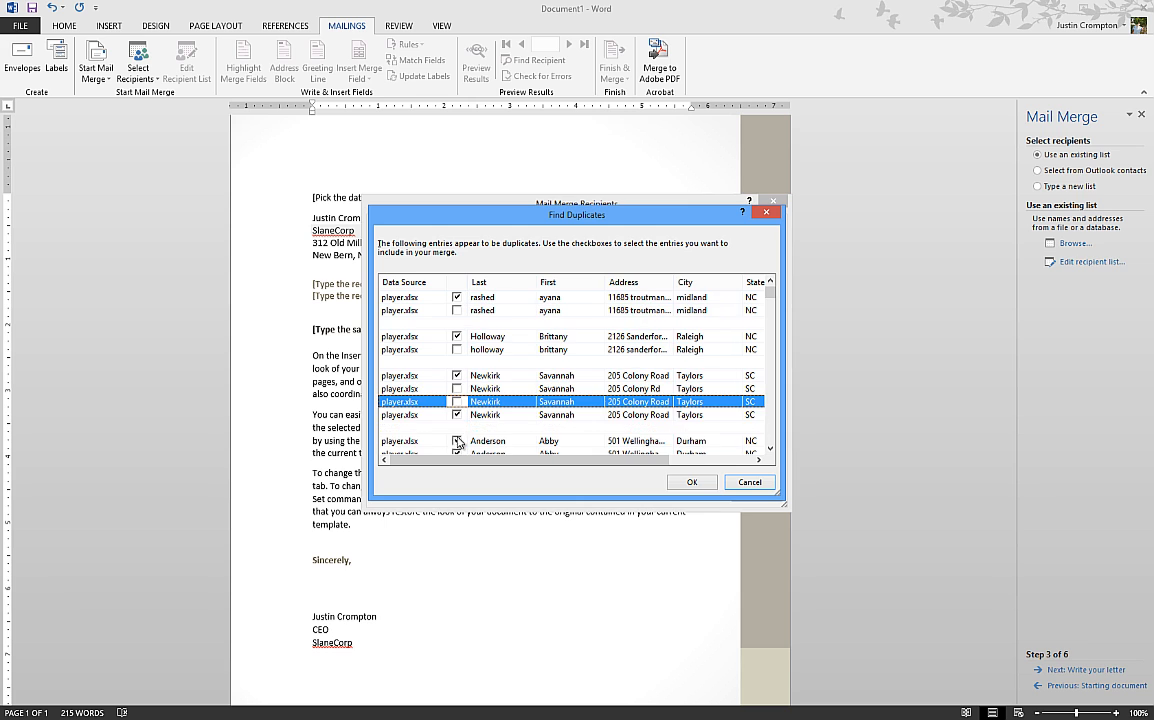
pyautogui.click(458, 415)
# Exclude repeated entries in the Durham, Richmond and Fountain Inn duplicate groups and apply the duplicate selections.
pyautogui.scroll(-2, 458, 417)
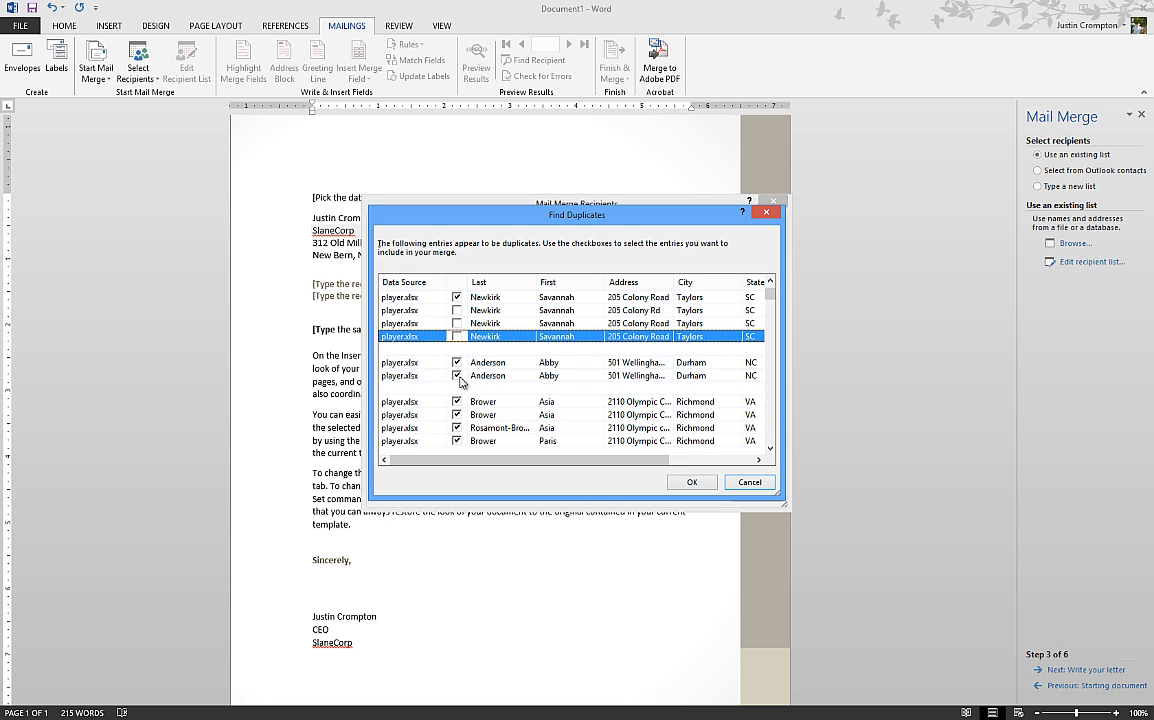
pyautogui.click(457, 375)
pyautogui.click(456, 416)
pyautogui.click(456, 429)
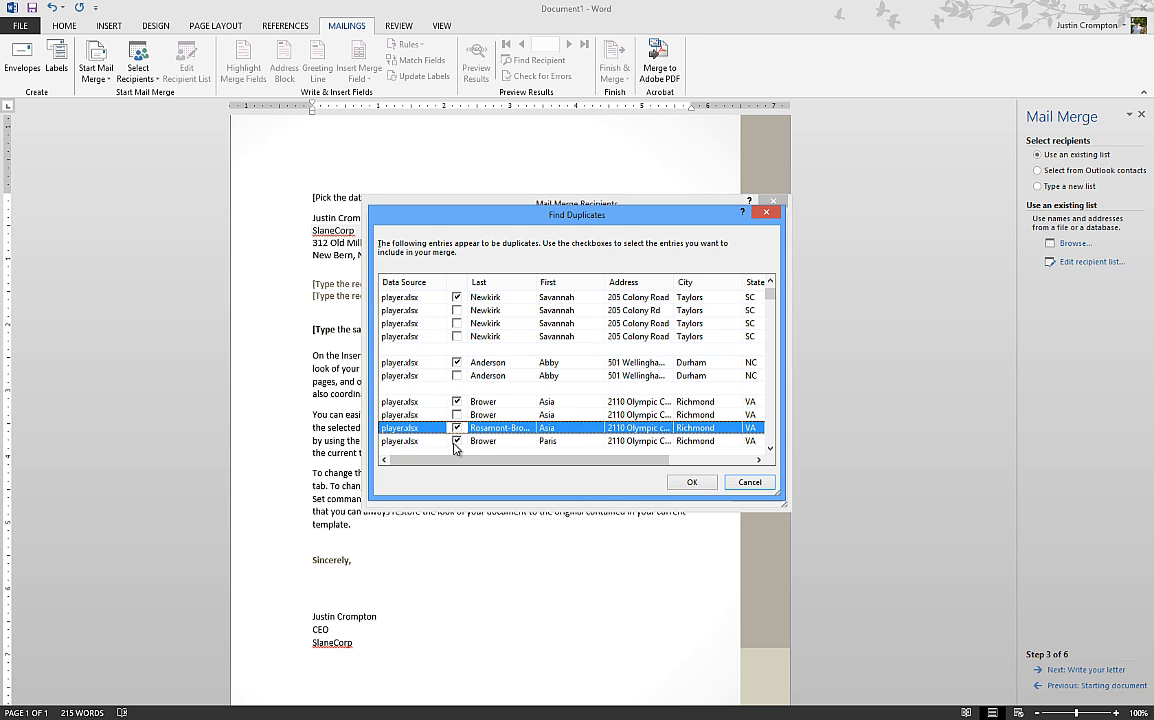
pyautogui.click(457, 441)
pyautogui.click(458, 430)
pyautogui.scroll(-5, 458, 440)
pyautogui.scroll(1, 456, 389)
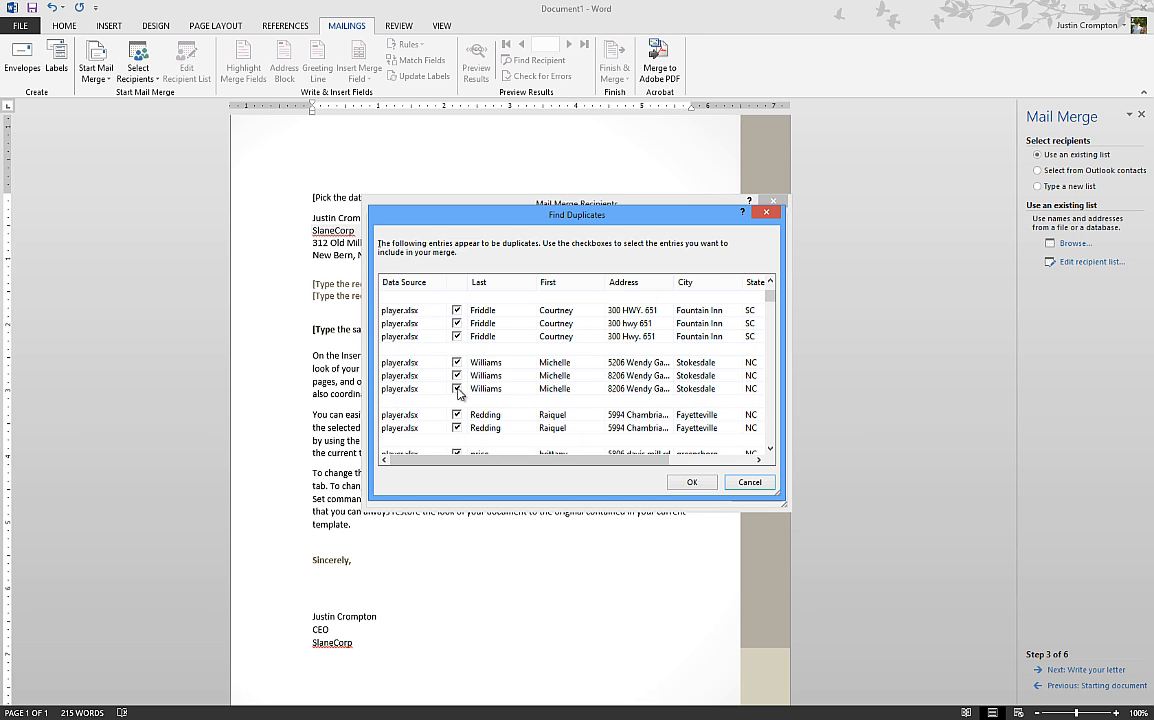
pyautogui.click(456, 323)
pyautogui.click(457, 336)
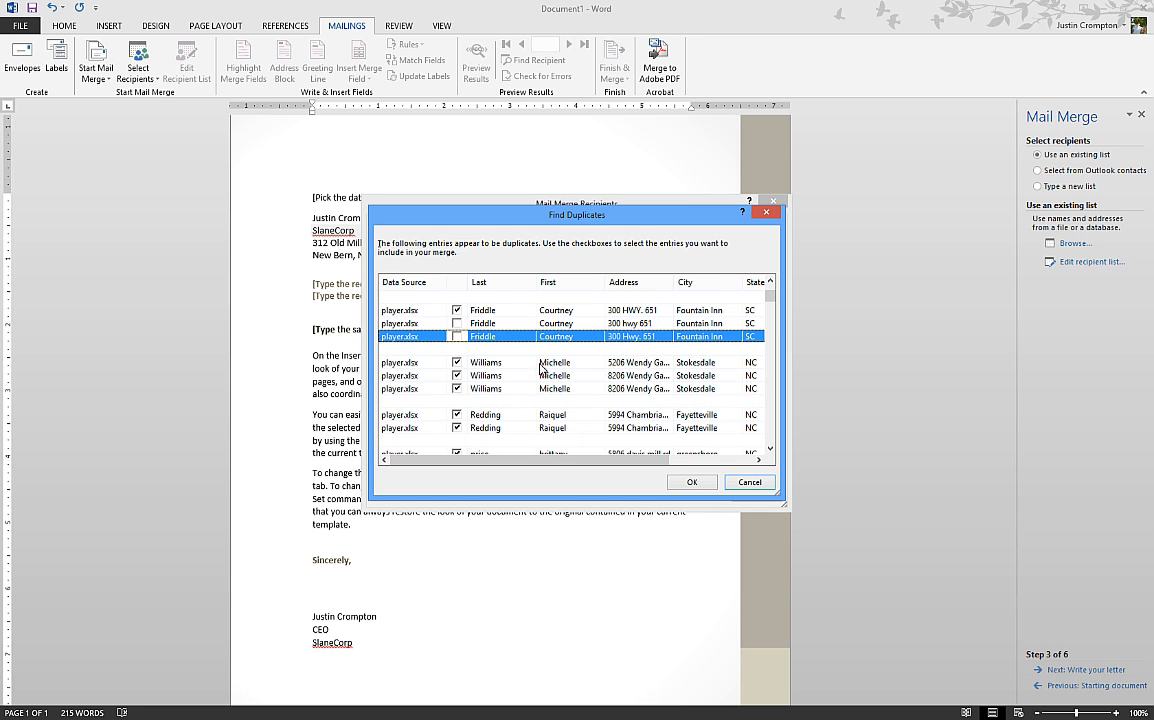
pyautogui.click(690, 482)
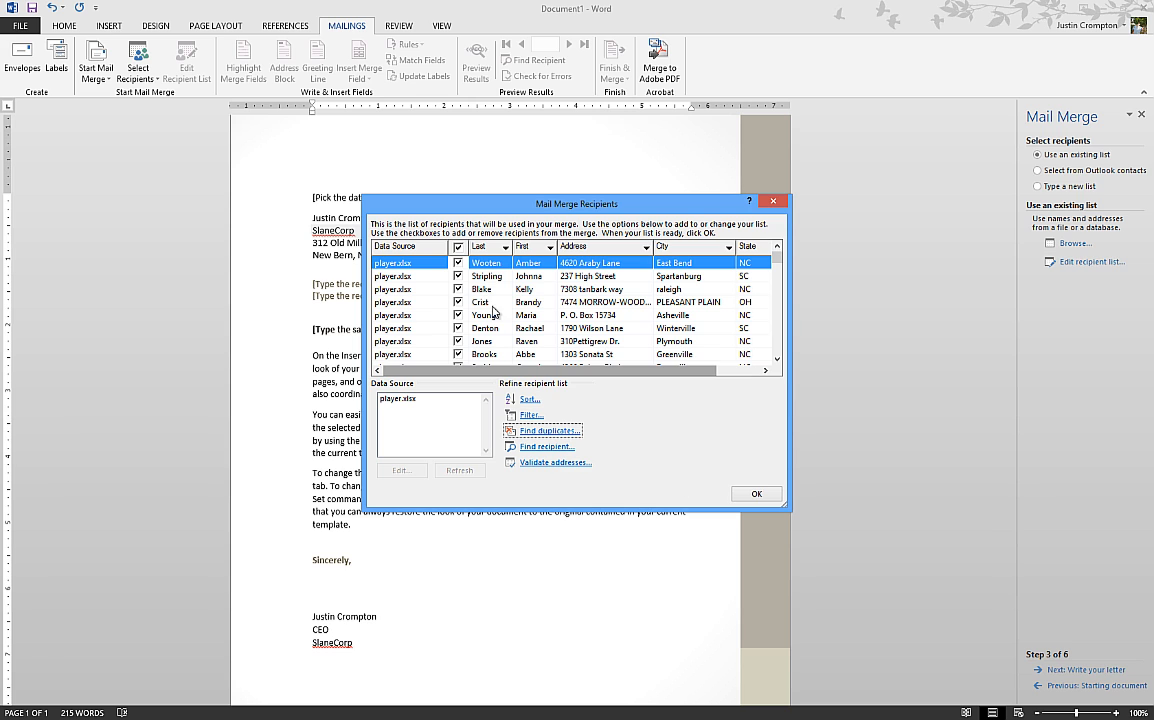
# Exclude the Indian Trail recipient from the merge and return to the start of the recipient list.
pyautogui.scroll(-8, 775, 344)
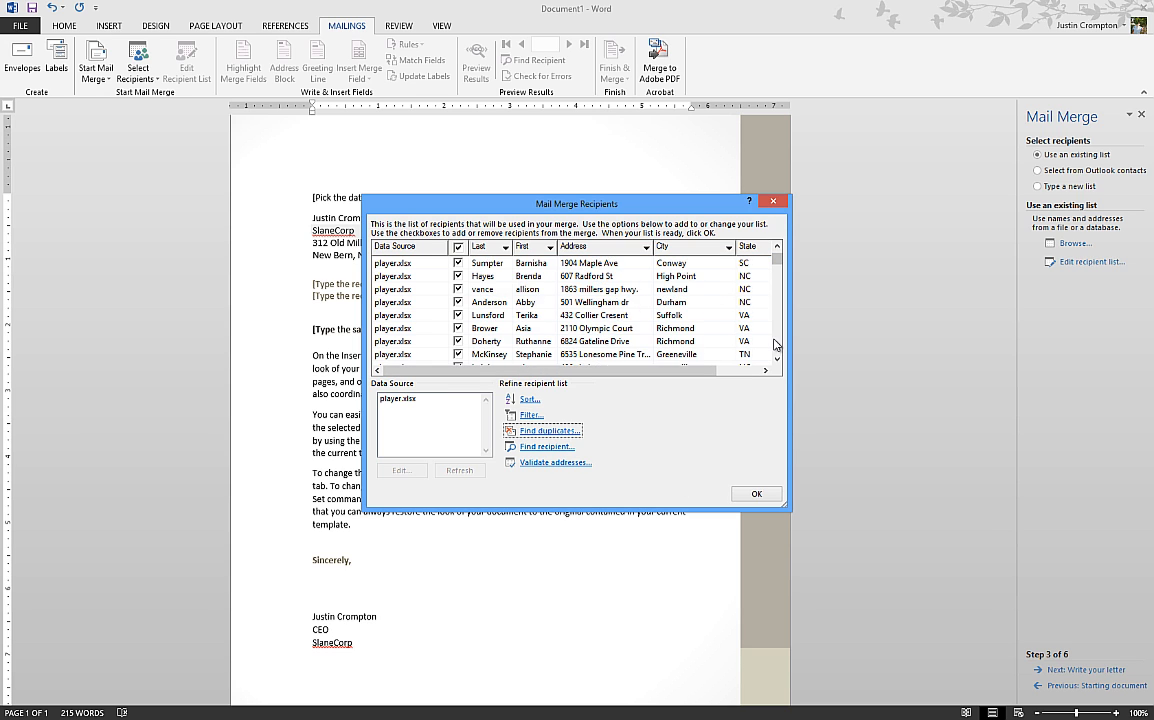
pyautogui.scroll(8, 775, 344)
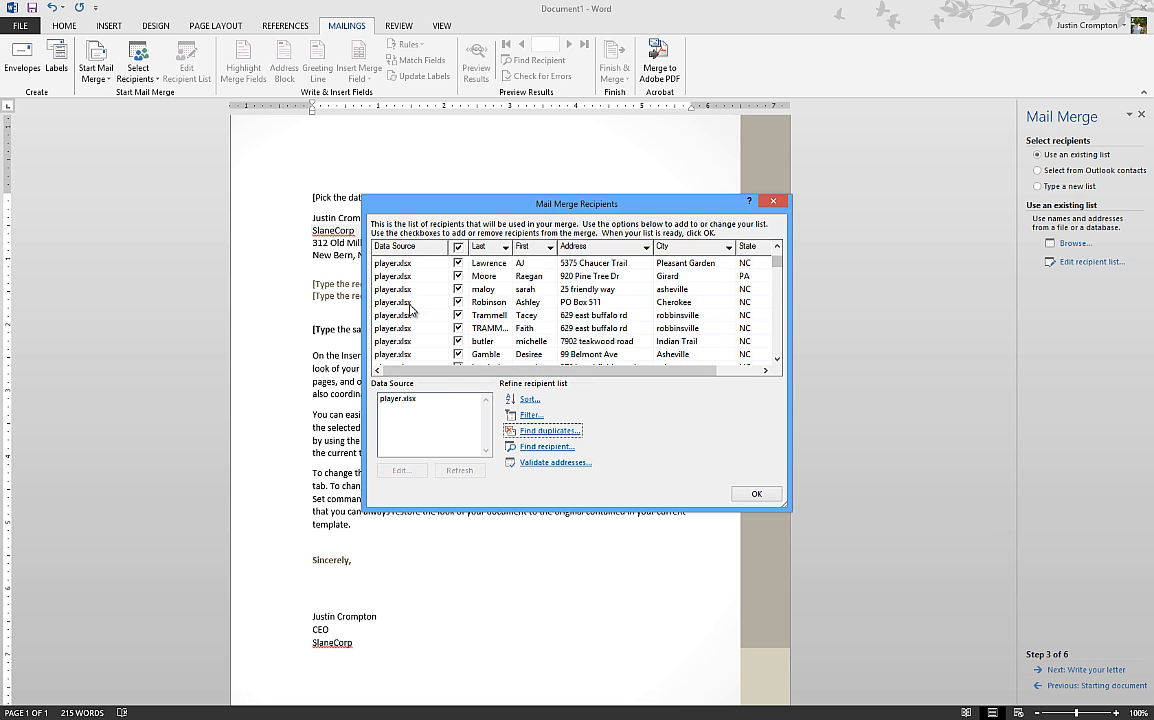
pyautogui.click(457, 342)
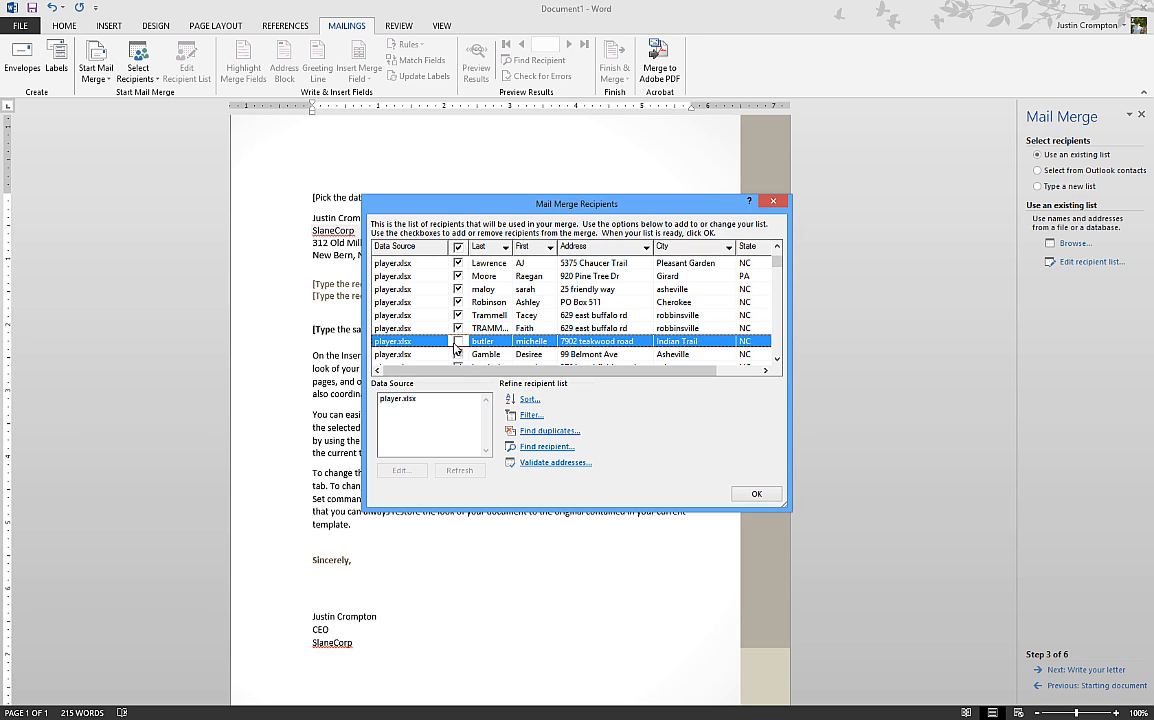
pyautogui.click(778, 249)
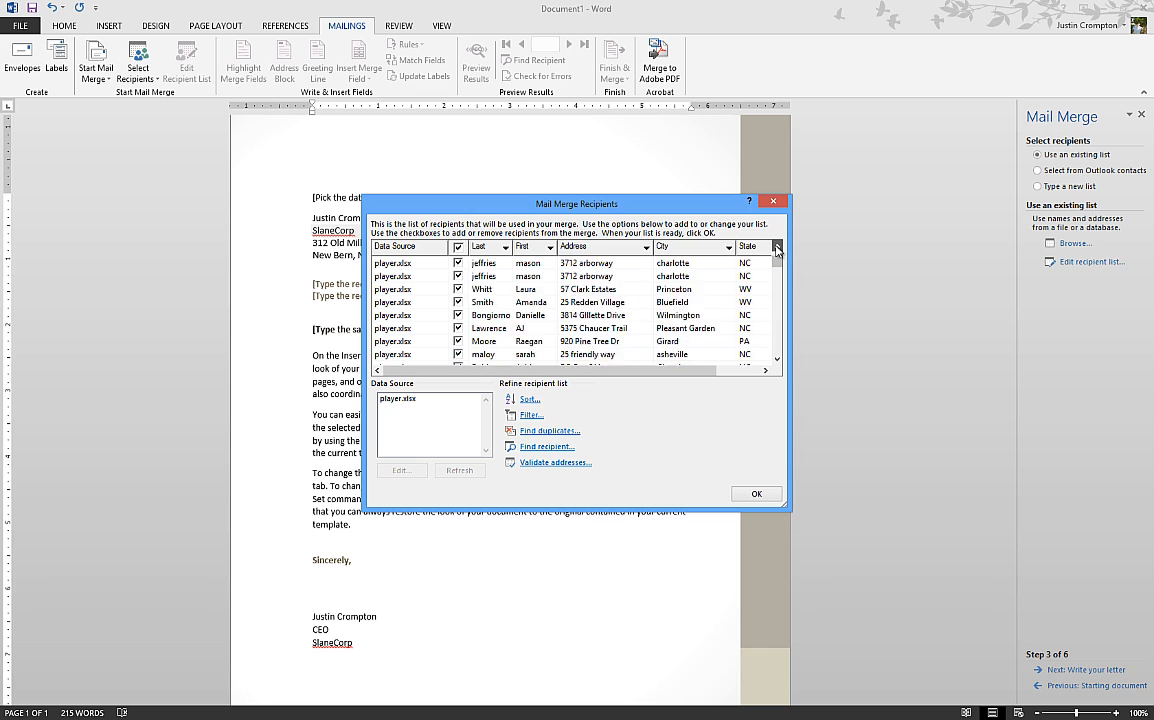
pyautogui.moveTo(778, 249); pyautogui.dragTo(778, 249)
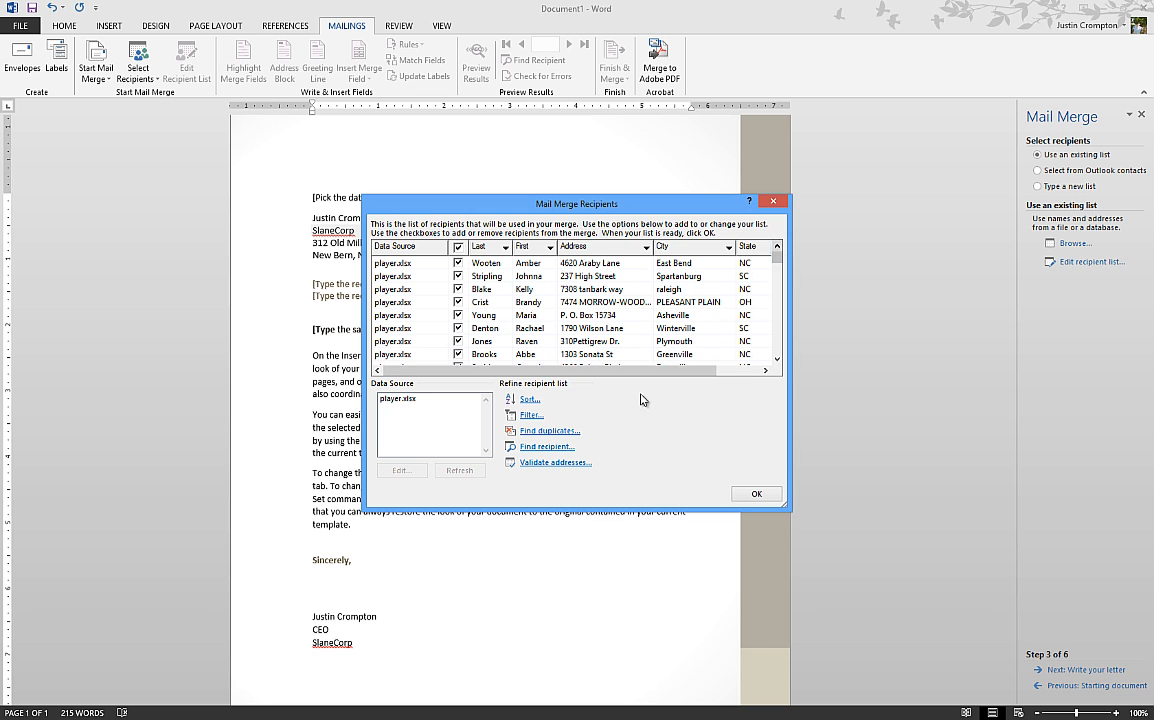
# Sort the recipients by Last and then by State, both ascending, and accept the recipient list.
pyautogui.click(532, 401)
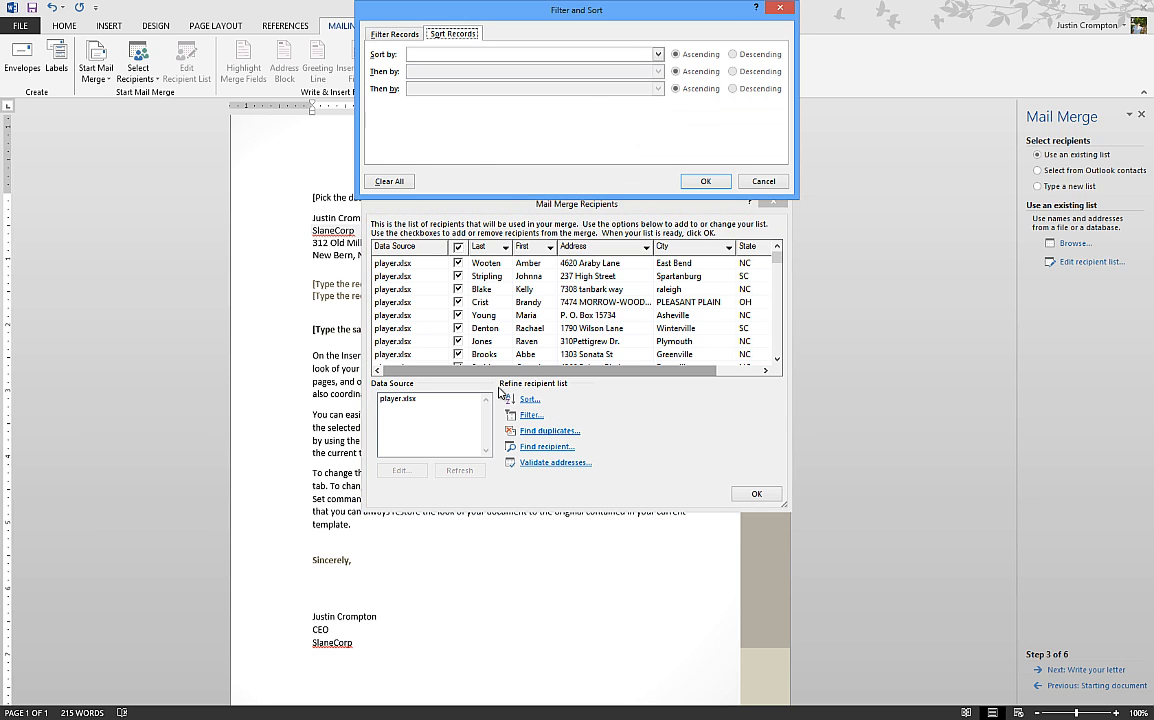
pyautogui.click(594, 54)
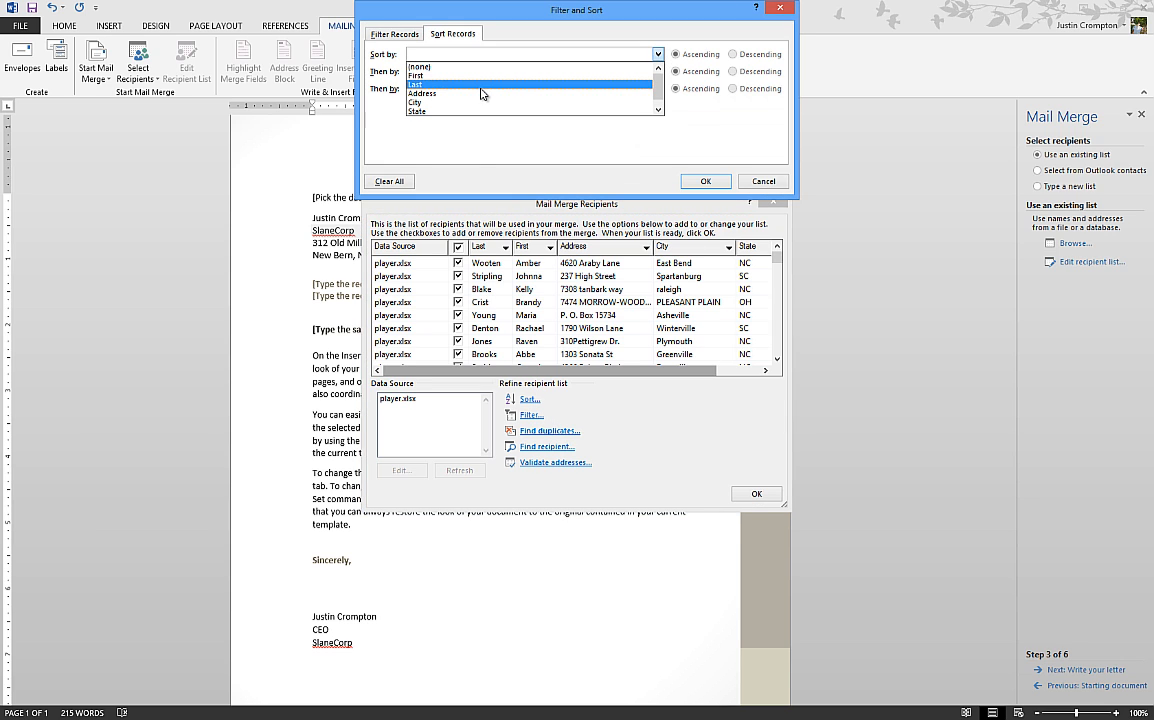
pyautogui.click(437, 84)
pyautogui.click(657, 72)
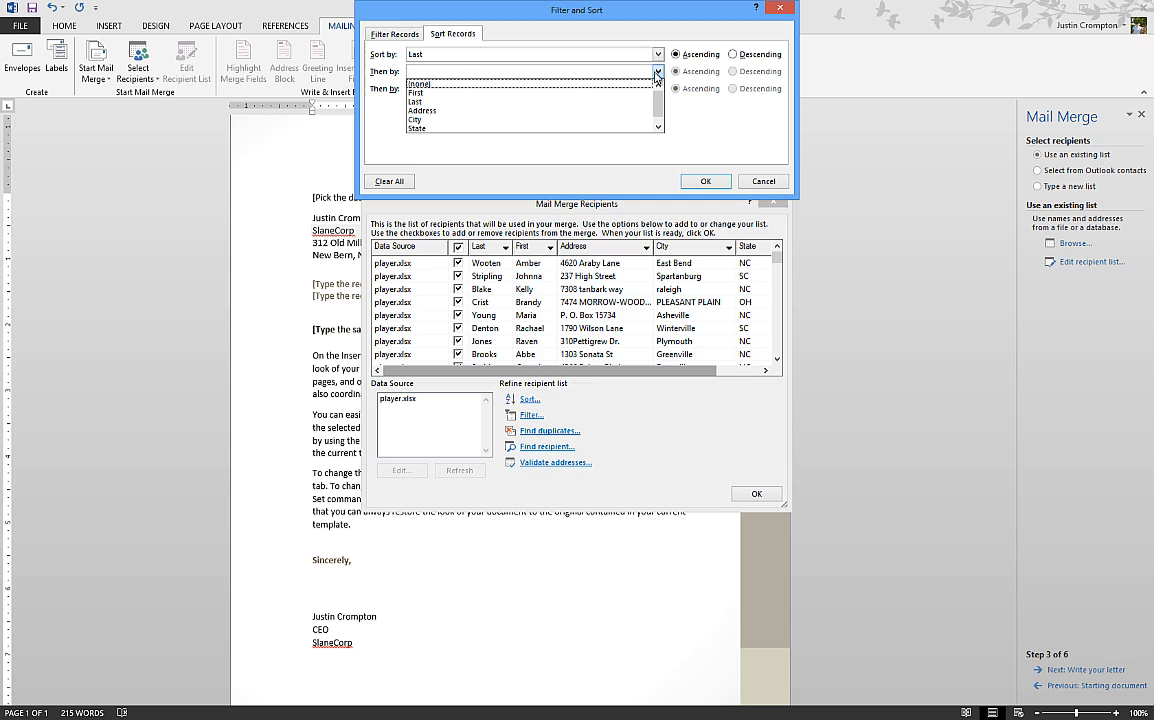
pyautogui.click(493, 129)
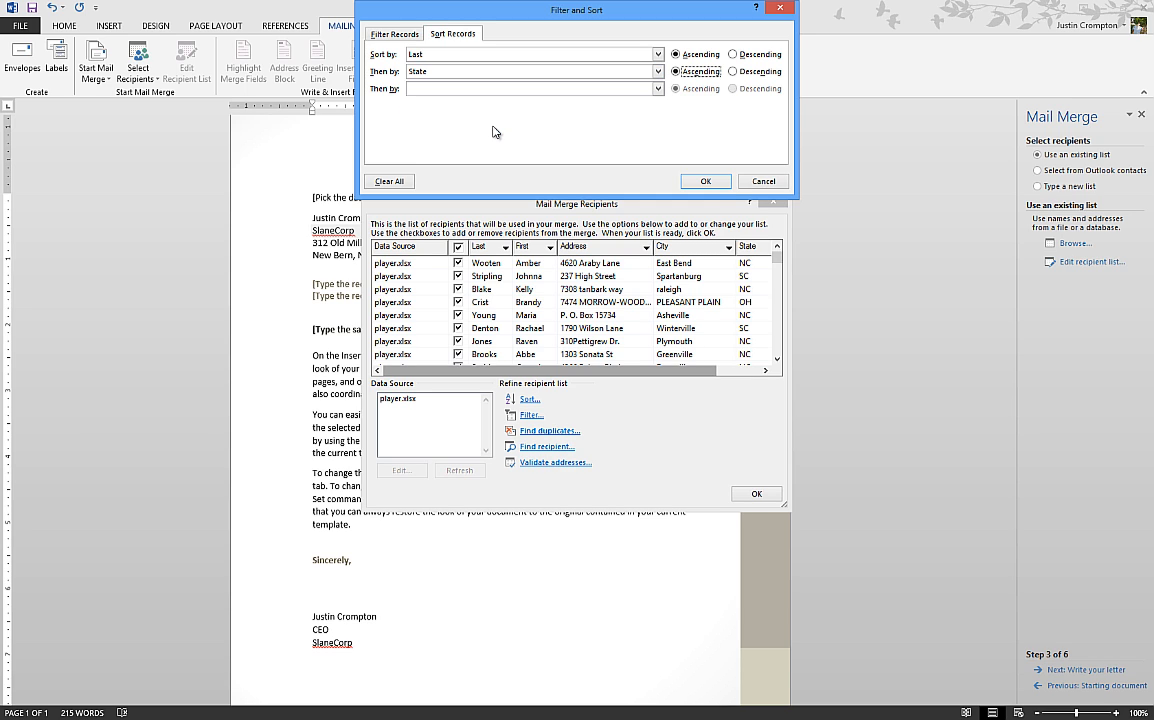
pyautogui.click(705, 181)
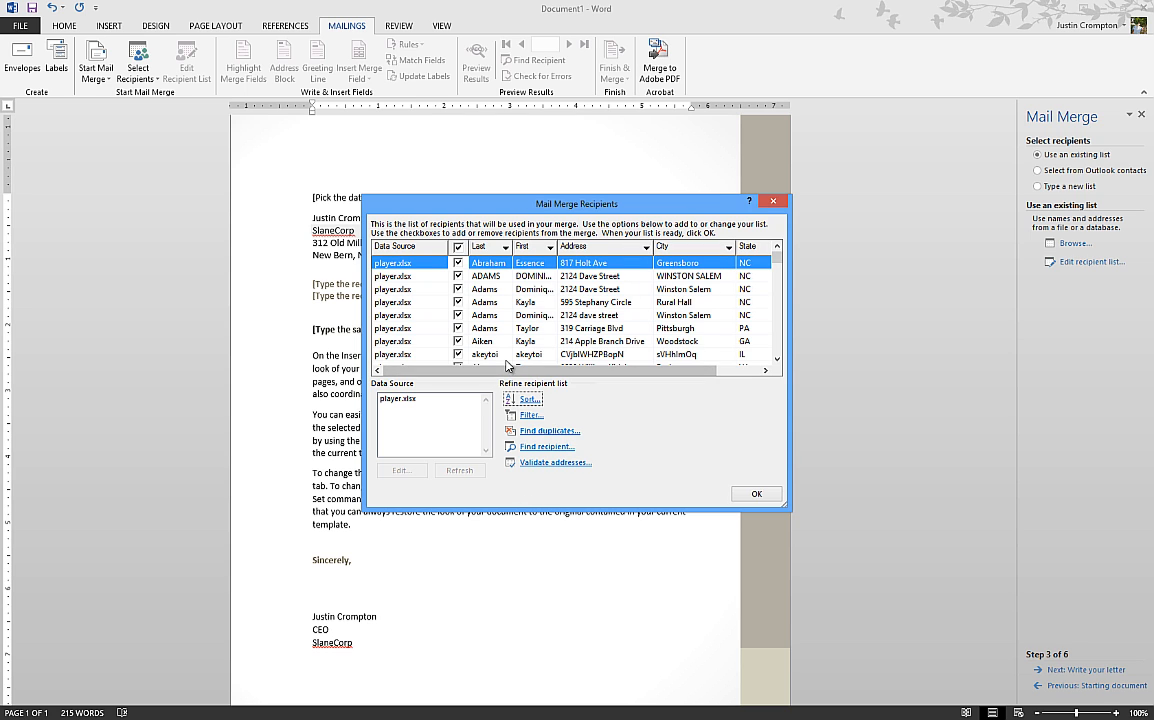
pyautogui.click(755, 492)
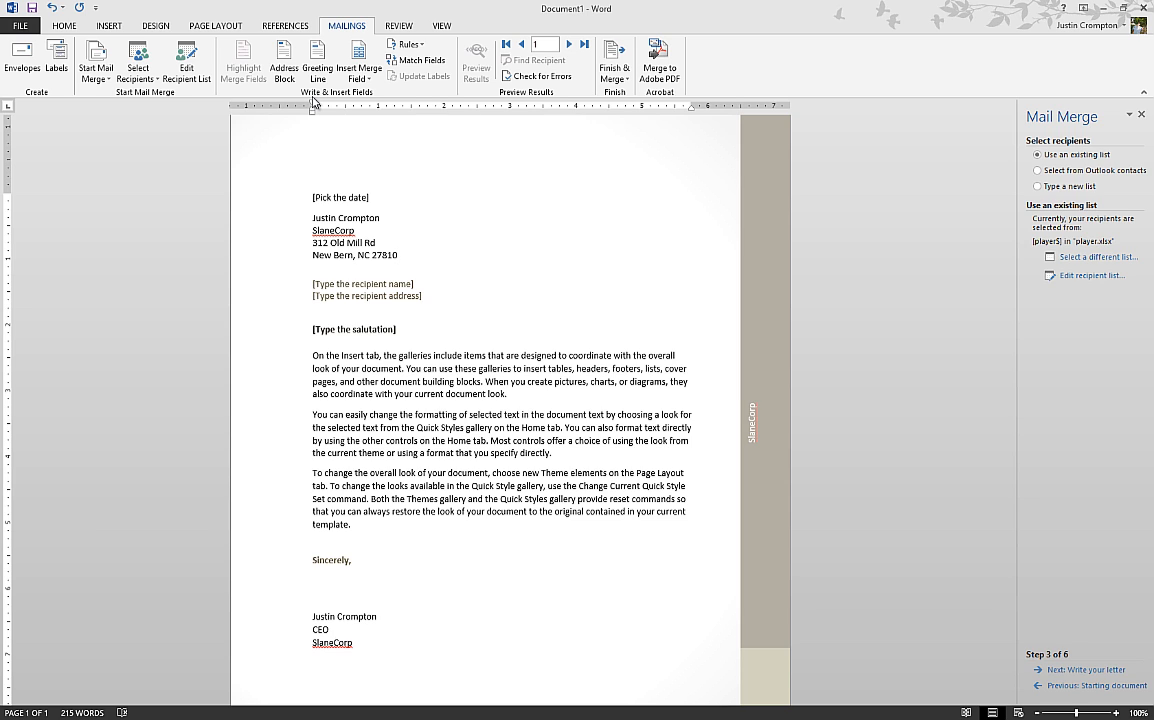
# Select the recipient name and address placeholders and compare the address block's name formats, ending on first name, last name and suffix.
pyautogui.click(438, 296)
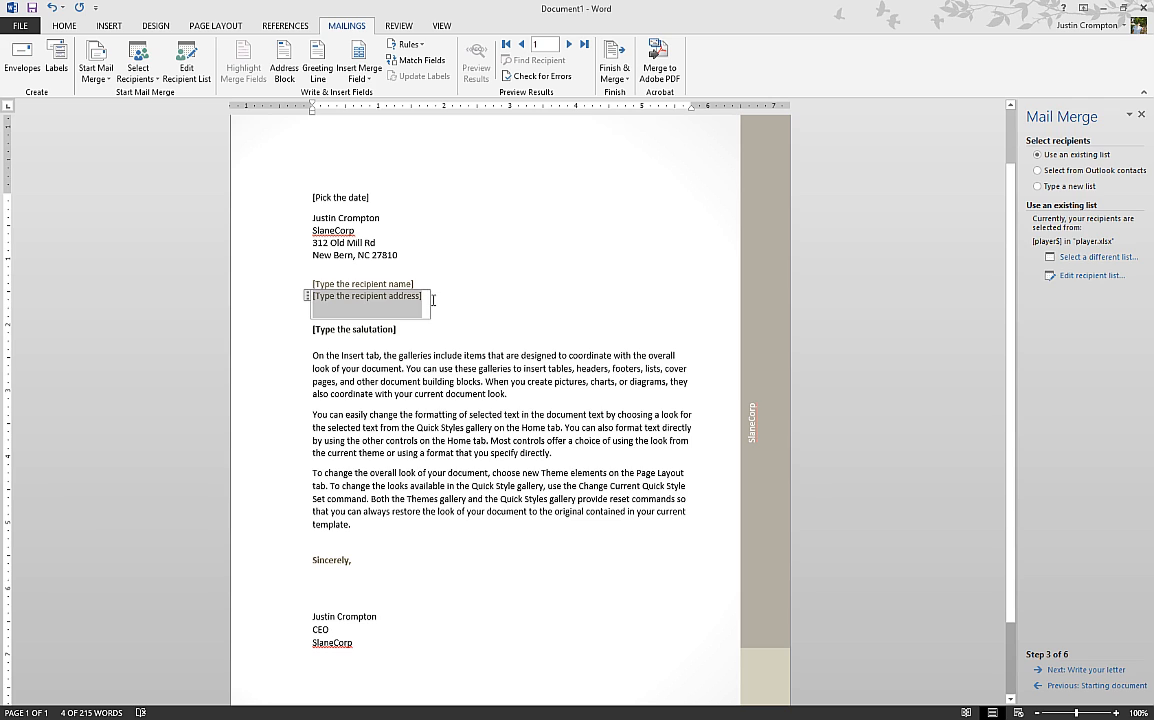
pyautogui.moveTo(435, 300); pyautogui.dragTo(436, 289)
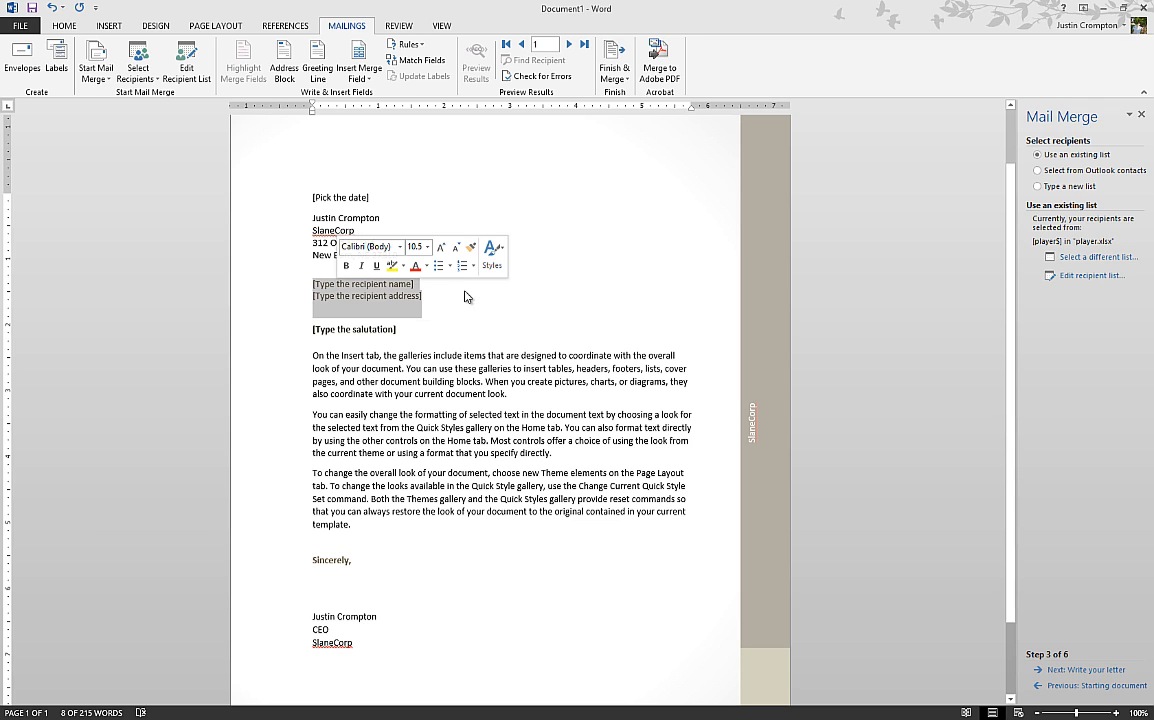
pyautogui.click(273, 72)
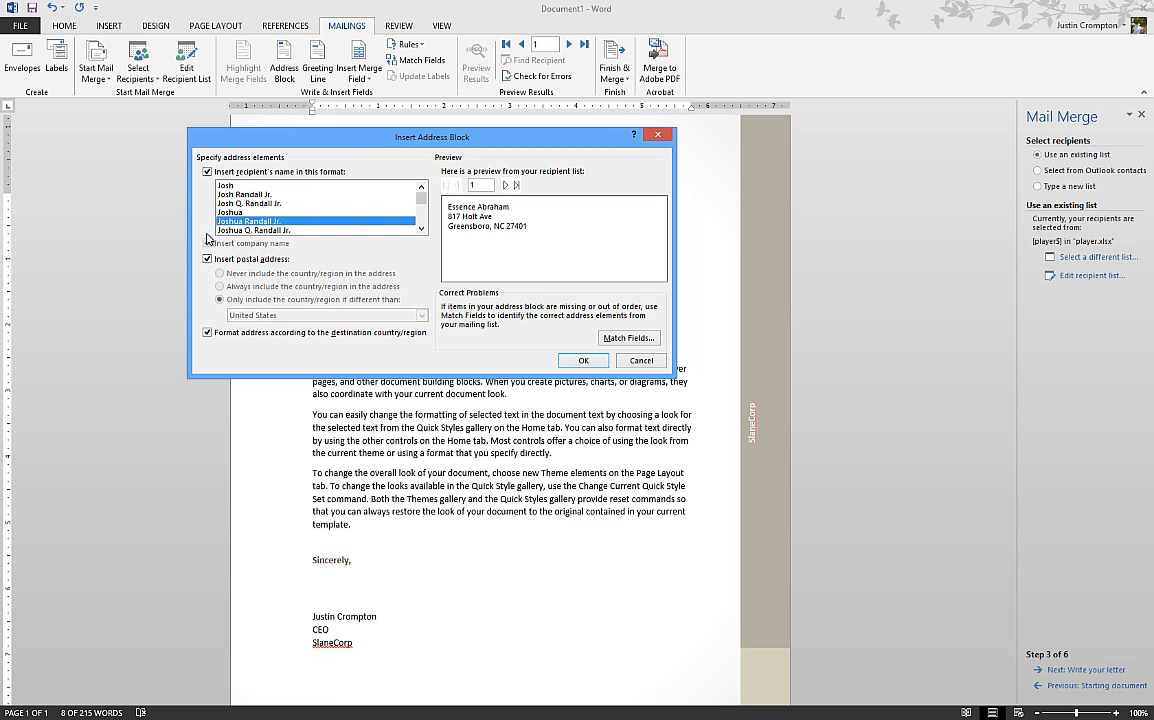
pyautogui.click(237, 213)
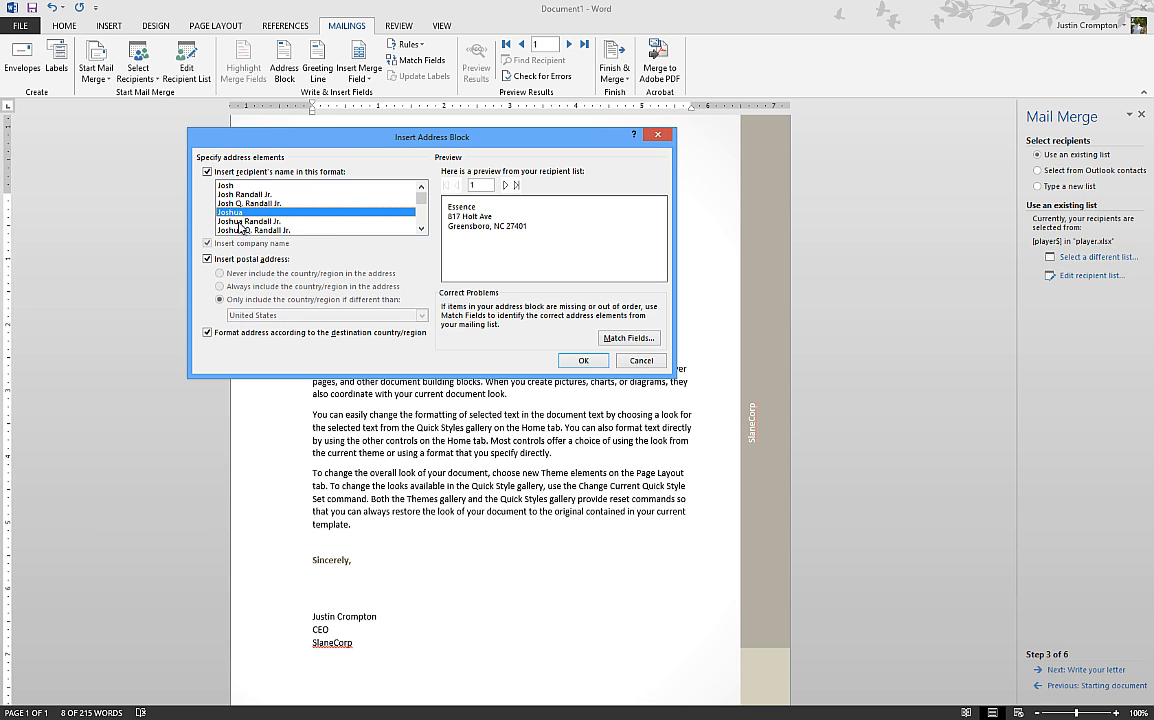
pyautogui.click(248, 186)
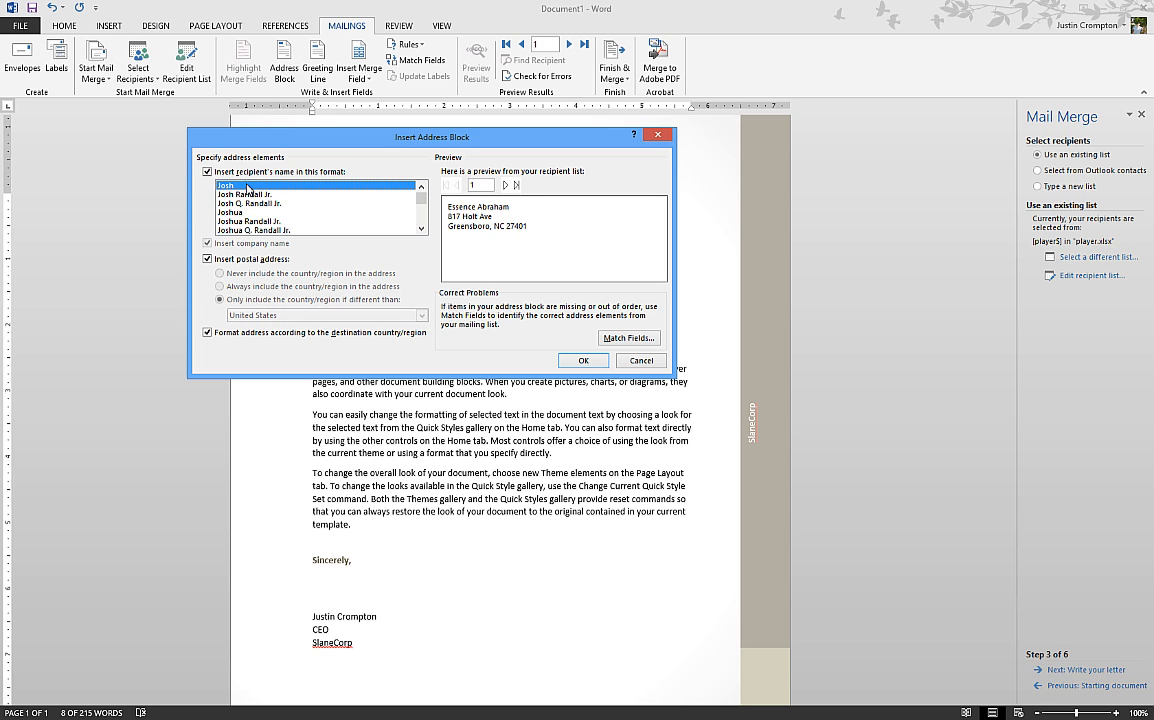
pyautogui.click(248, 194)
pyautogui.click(252, 204)
pyautogui.click(254, 221)
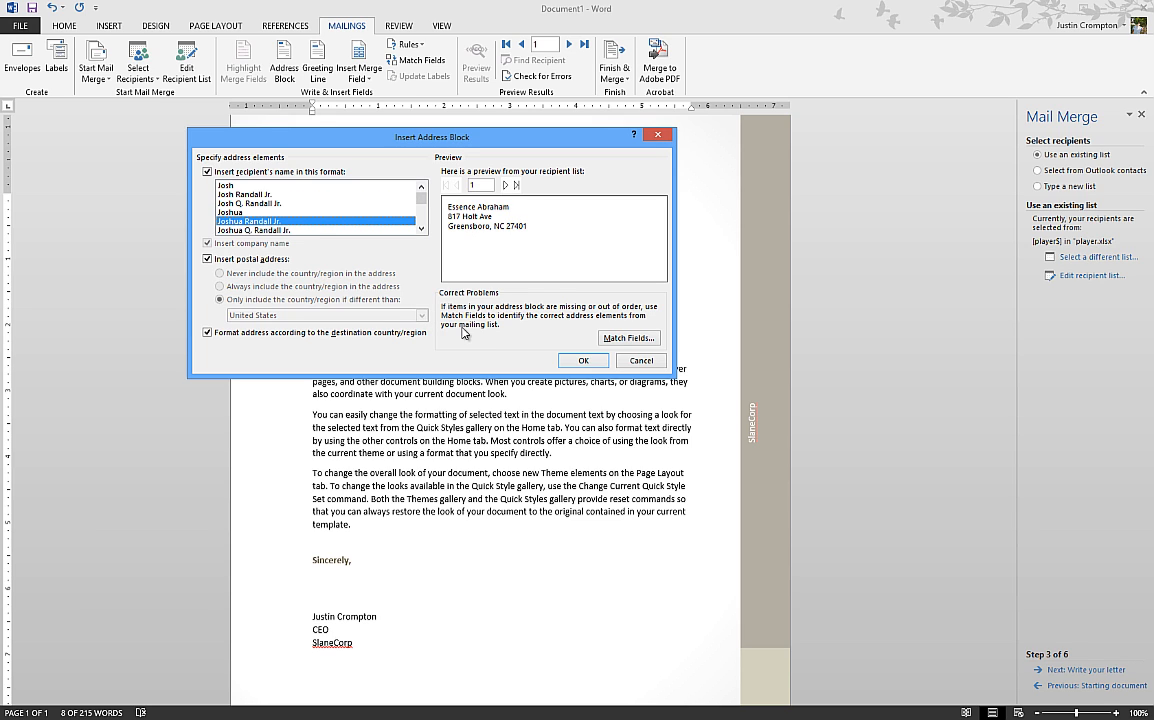
# Review the field matching for the address block and try to insert the block over the recipient placeholders.
pyautogui.click(617, 340)
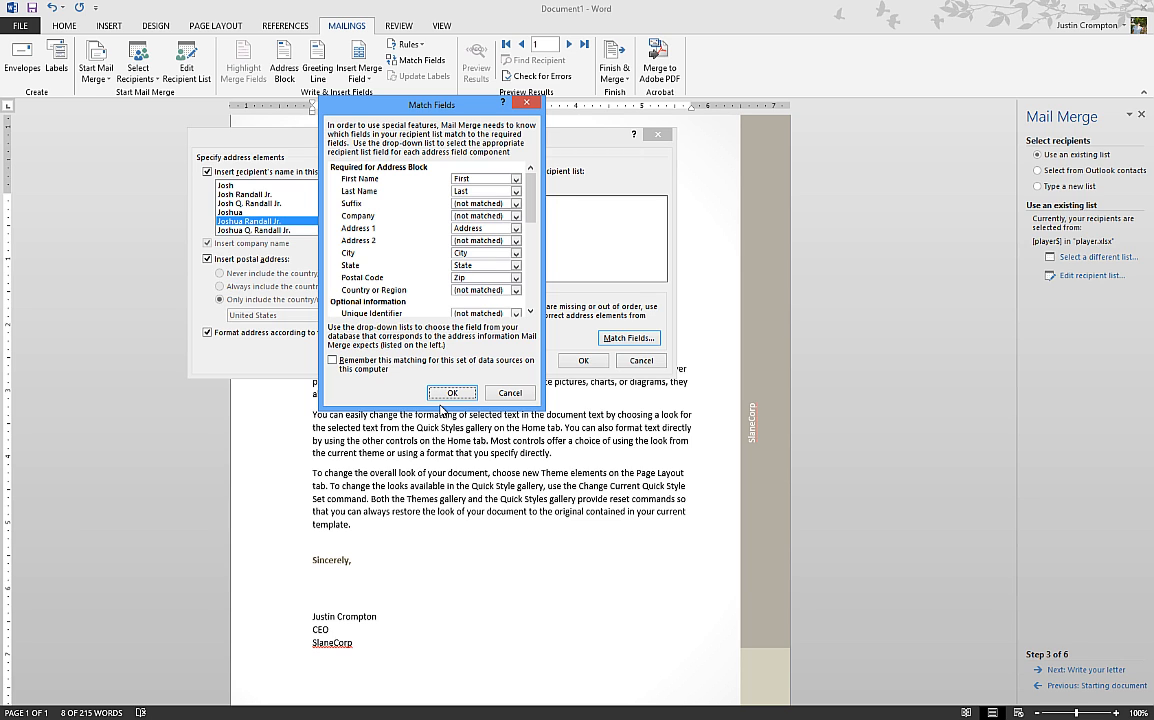
pyautogui.click(450, 393)
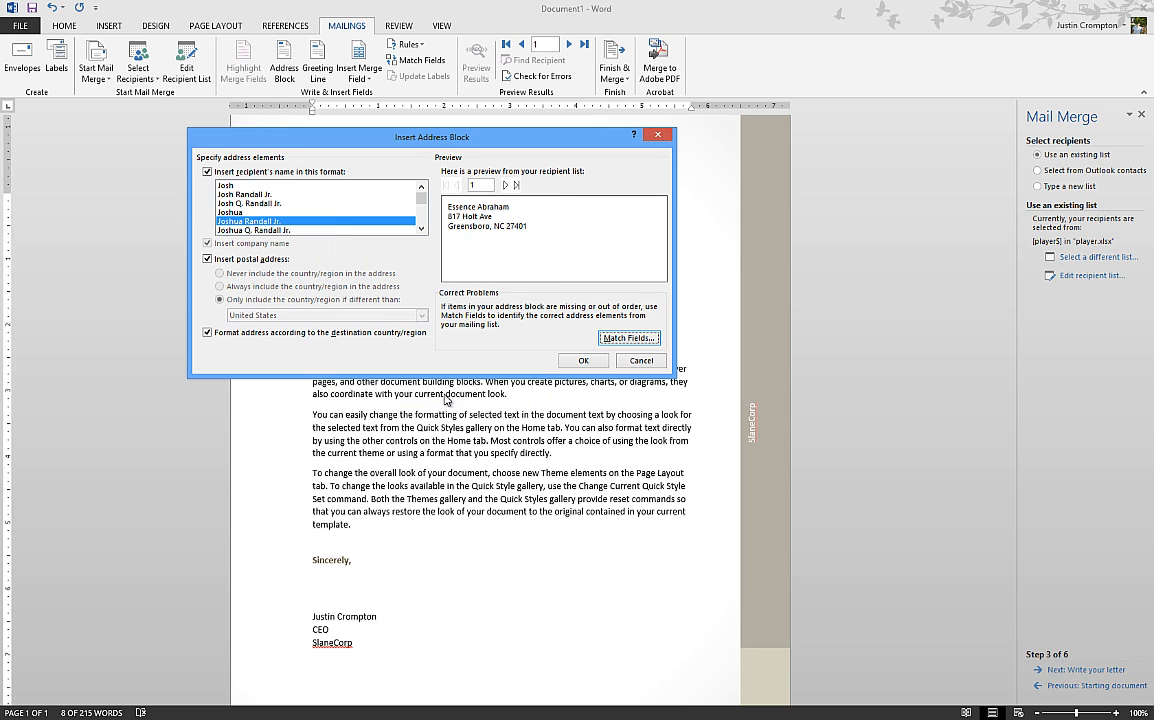
pyautogui.click(584, 361)
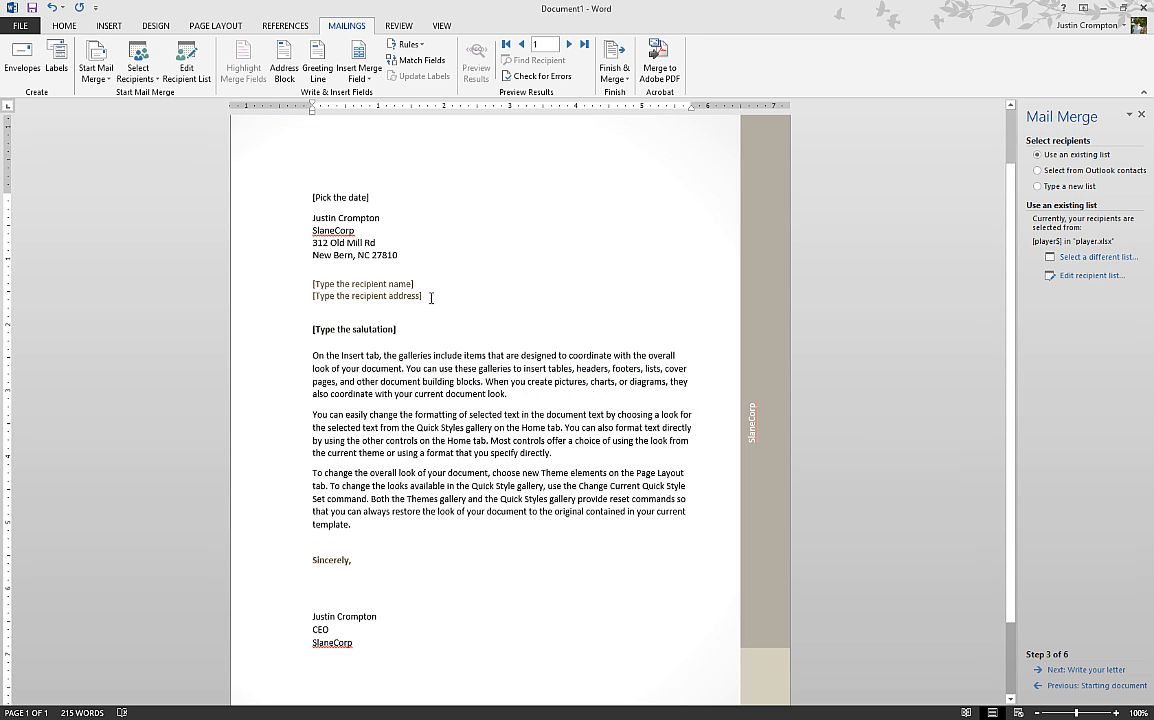
# Delete the recipient name and address placeholders and insert an address block with recipient name and postal address in their place.
pyautogui.click(380, 284)
pyautogui.click(416, 296)
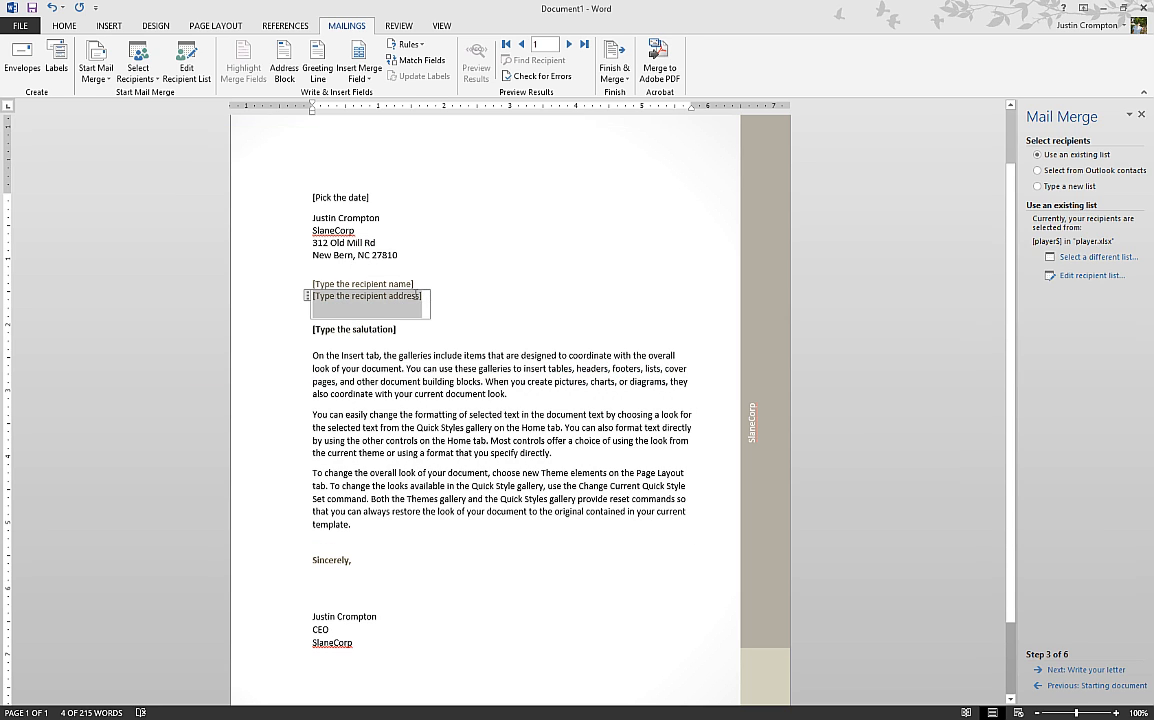
pyautogui.click(400, 284)
pyautogui.click(422, 296)
pyautogui.press('BackSpace')
pyautogui.press('BackSpace')
pyautogui.press('BackSpace')
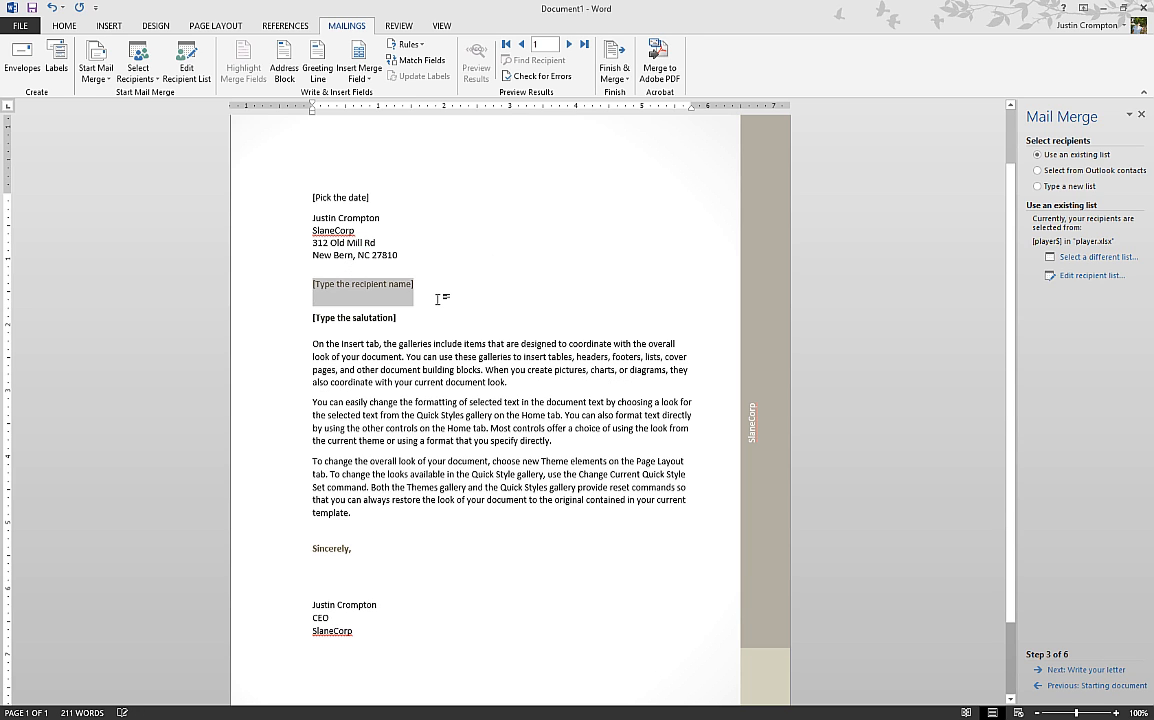
pyautogui.click(284, 62)
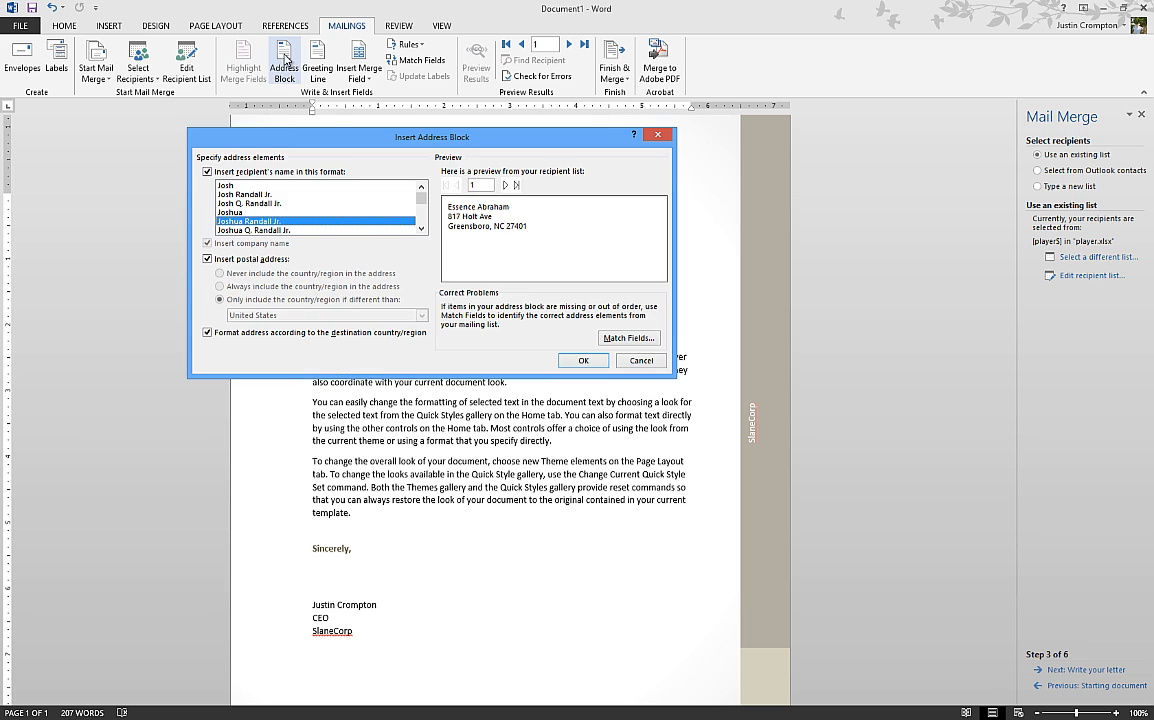
pyautogui.click(584, 362)
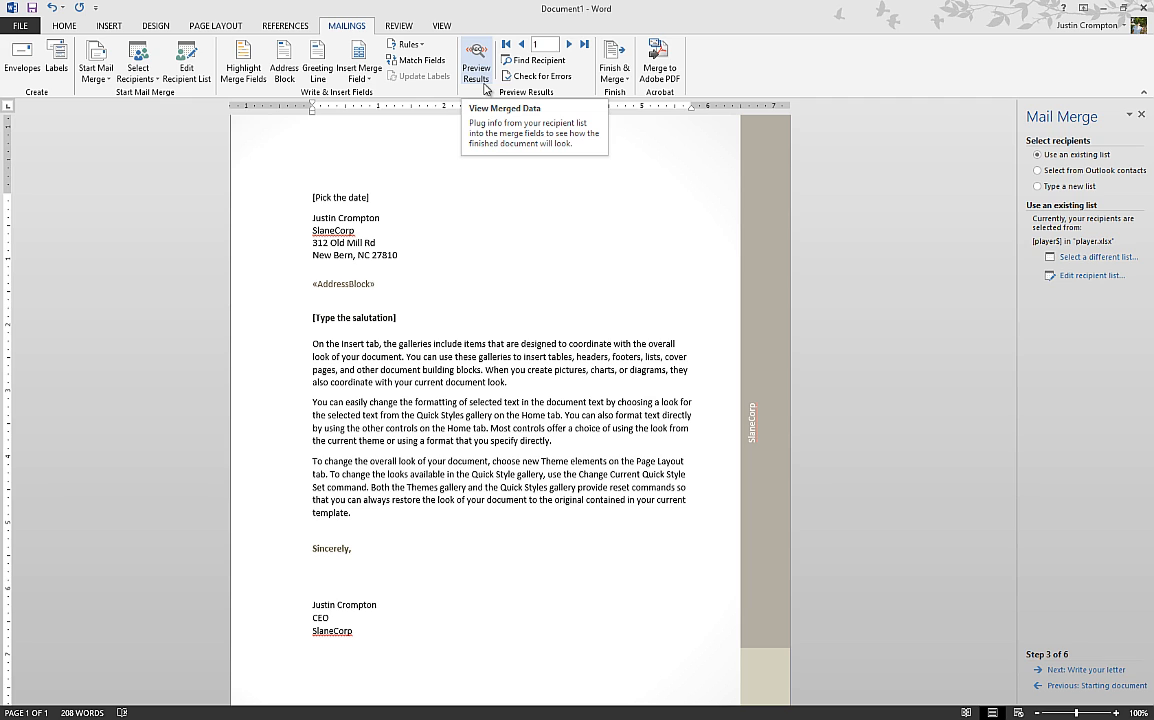
# Set up a greeting line at the salutation placeholder with "Dear", first name only and a colon, using "Dear Sir or Madam," for invalid names.
pyautogui.click(331, 318)
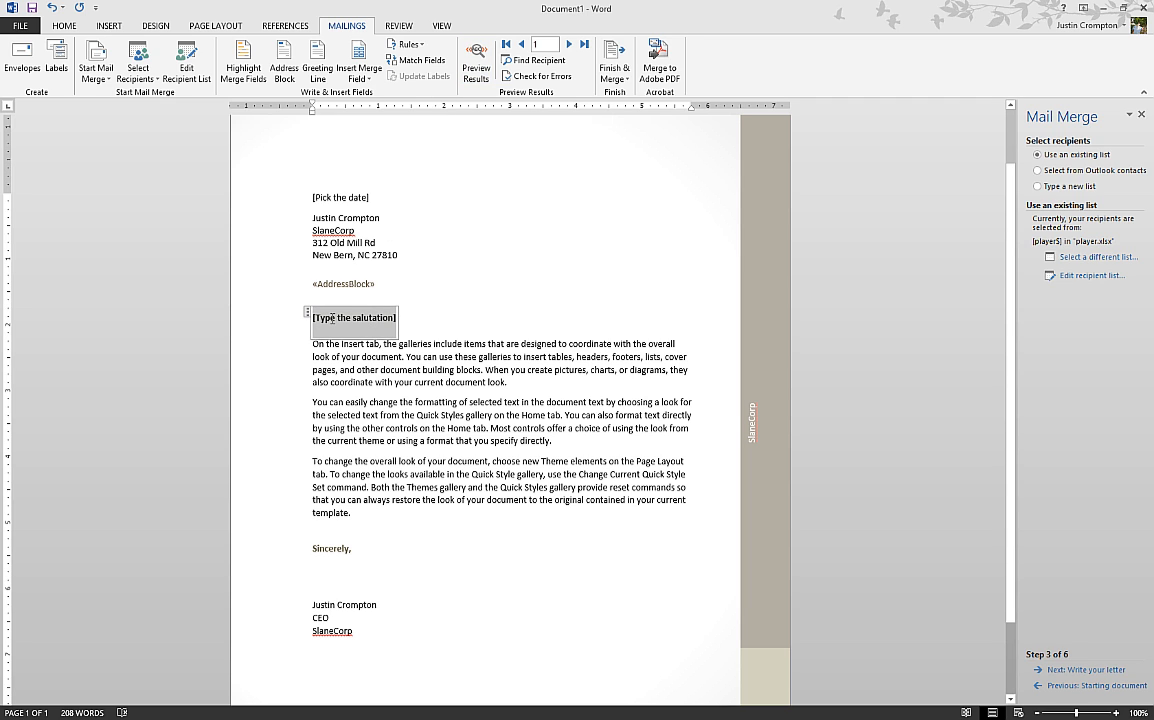
pyautogui.click(320, 70)
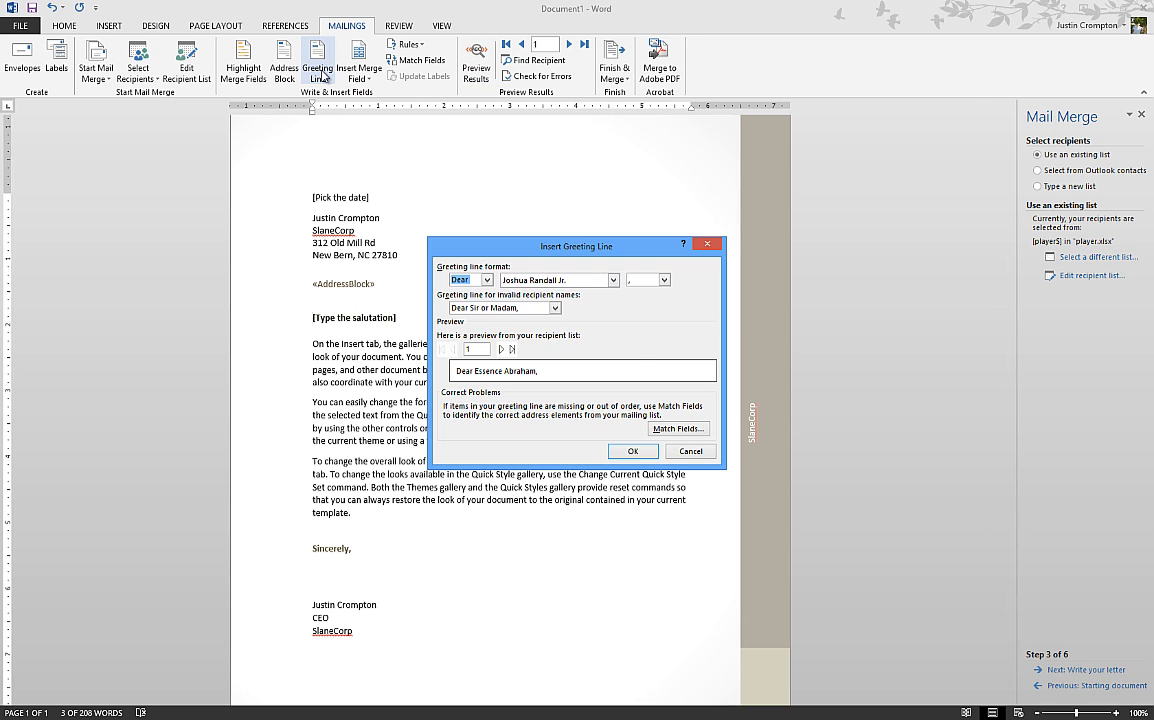
pyautogui.click(486, 281)
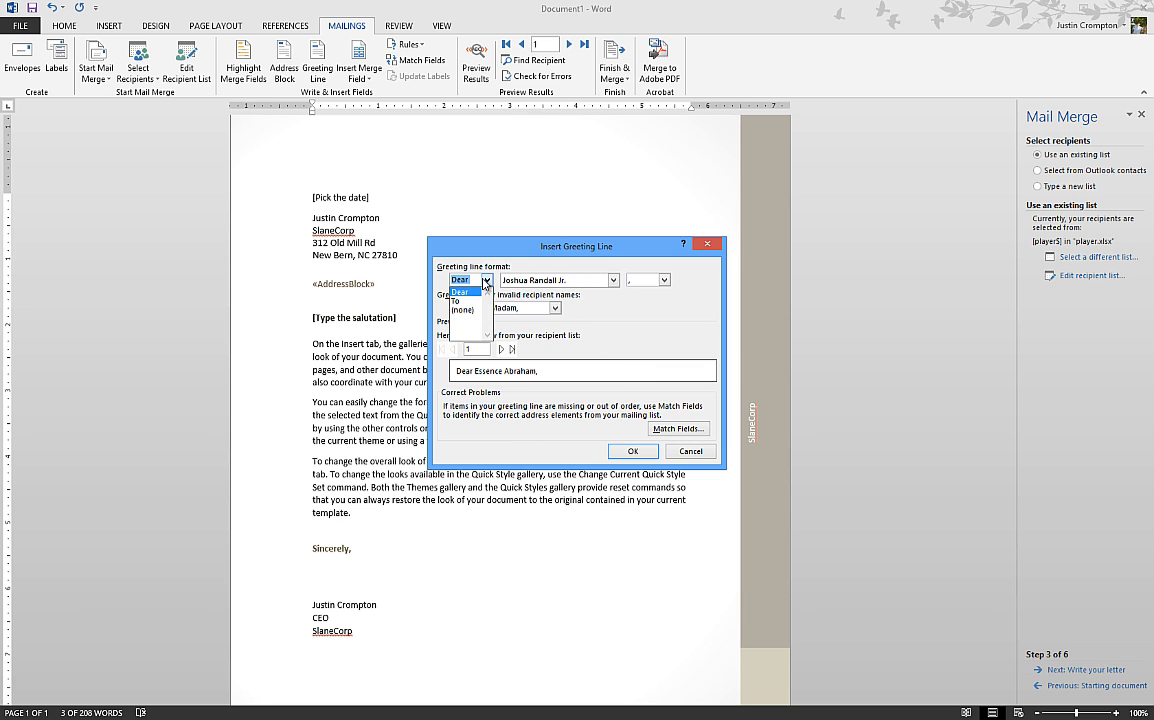
pyautogui.click(475, 292)
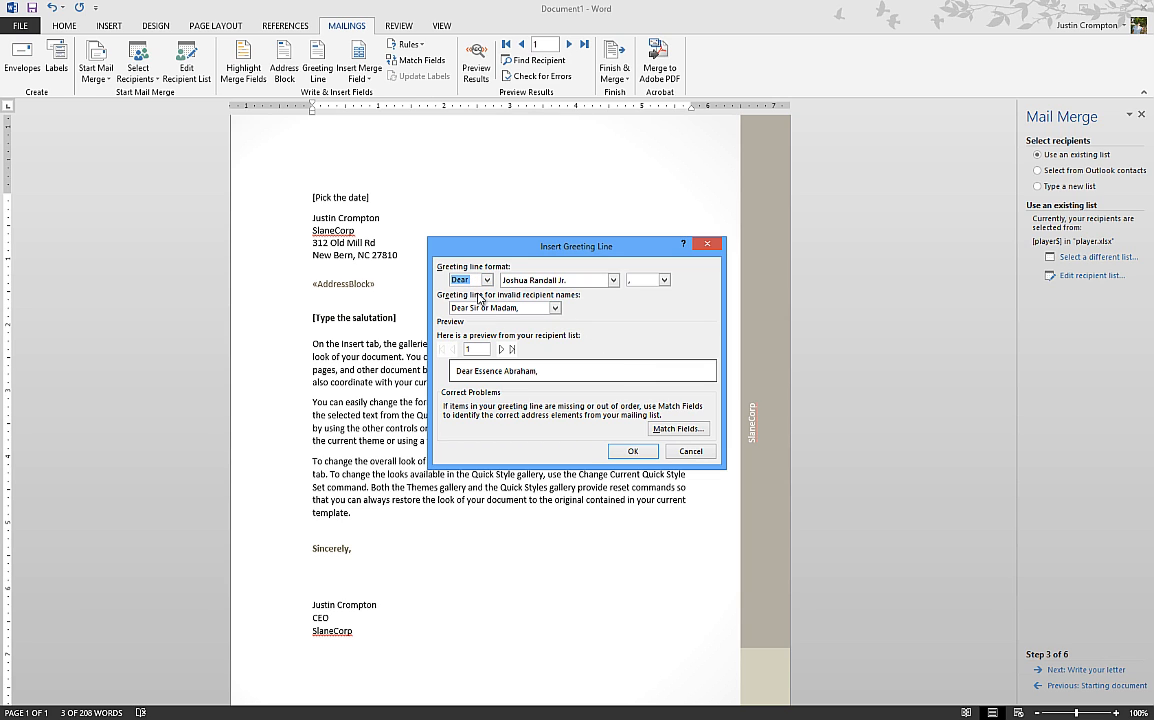
pyautogui.click(505, 308)
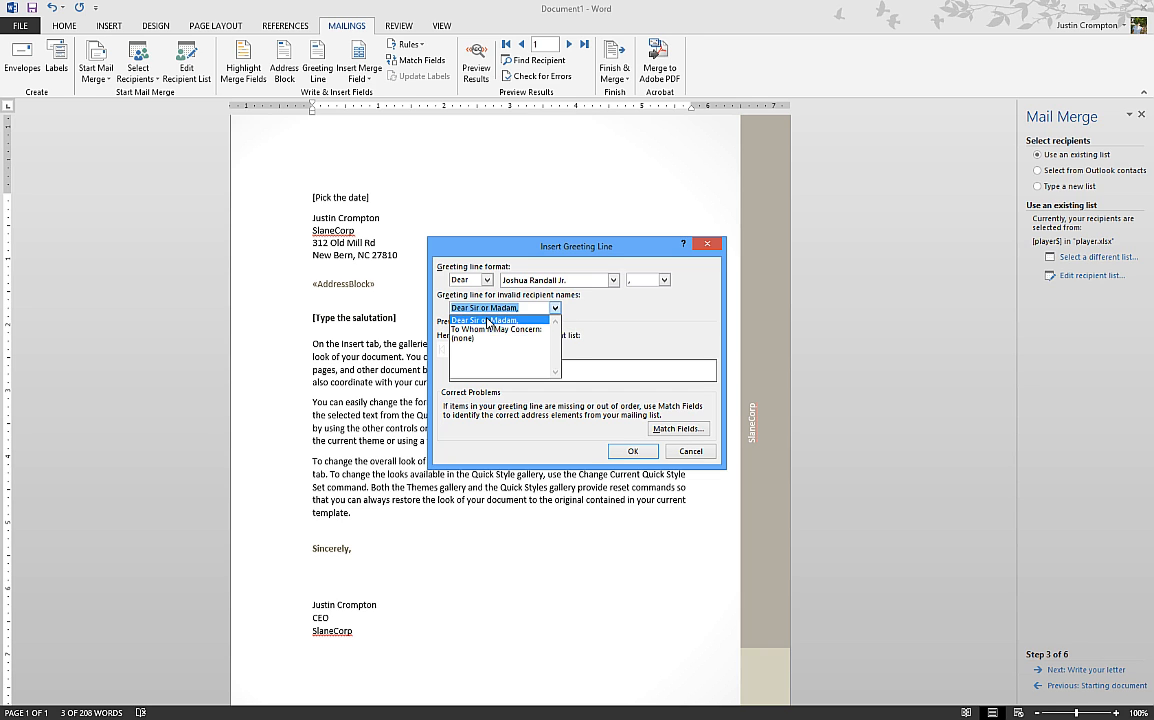
pyautogui.click(580, 318)
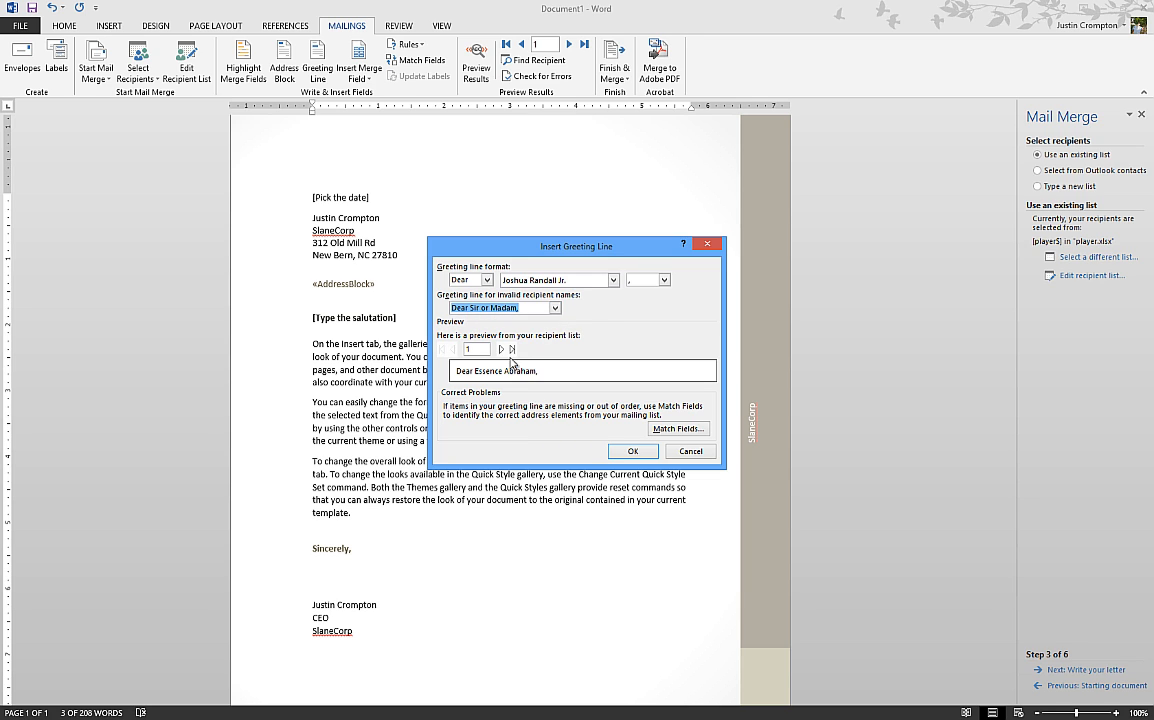
pyautogui.click(614, 281)
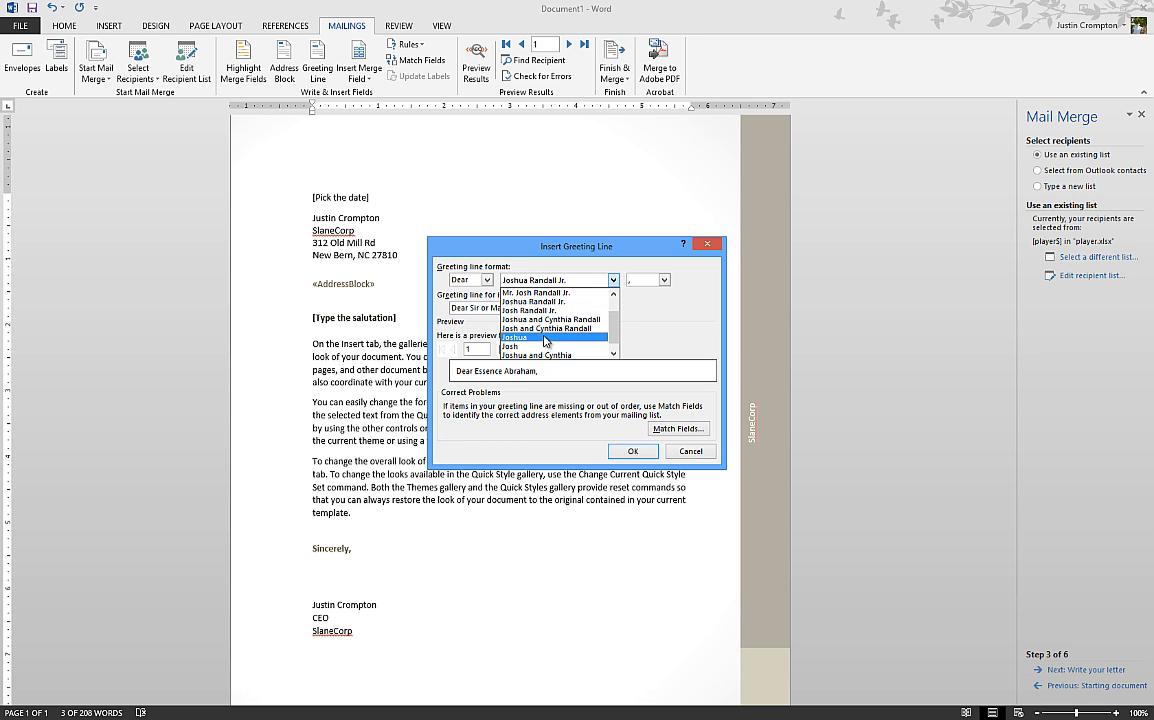
pyautogui.click(540, 346)
pyautogui.click(665, 280)
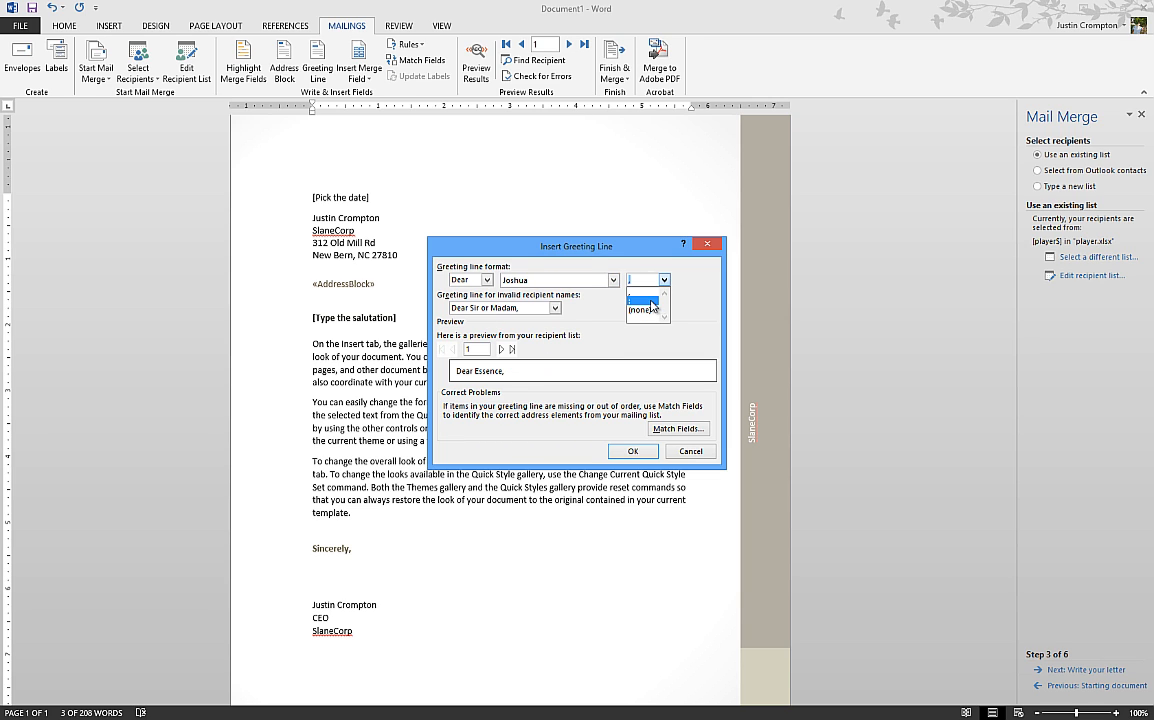
pyautogui.click(645, 305)
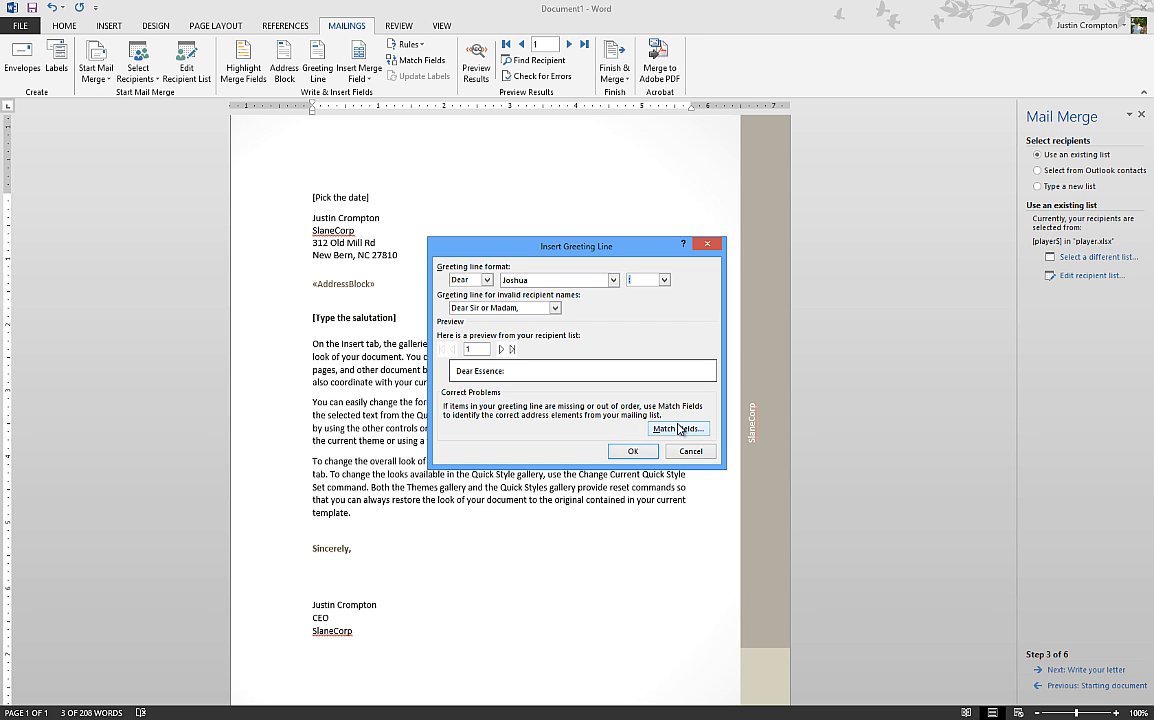
# Insert the greeting line with the existing field matching and delete the leftover salutation placeholder.
pyautogui.click(678, 430)
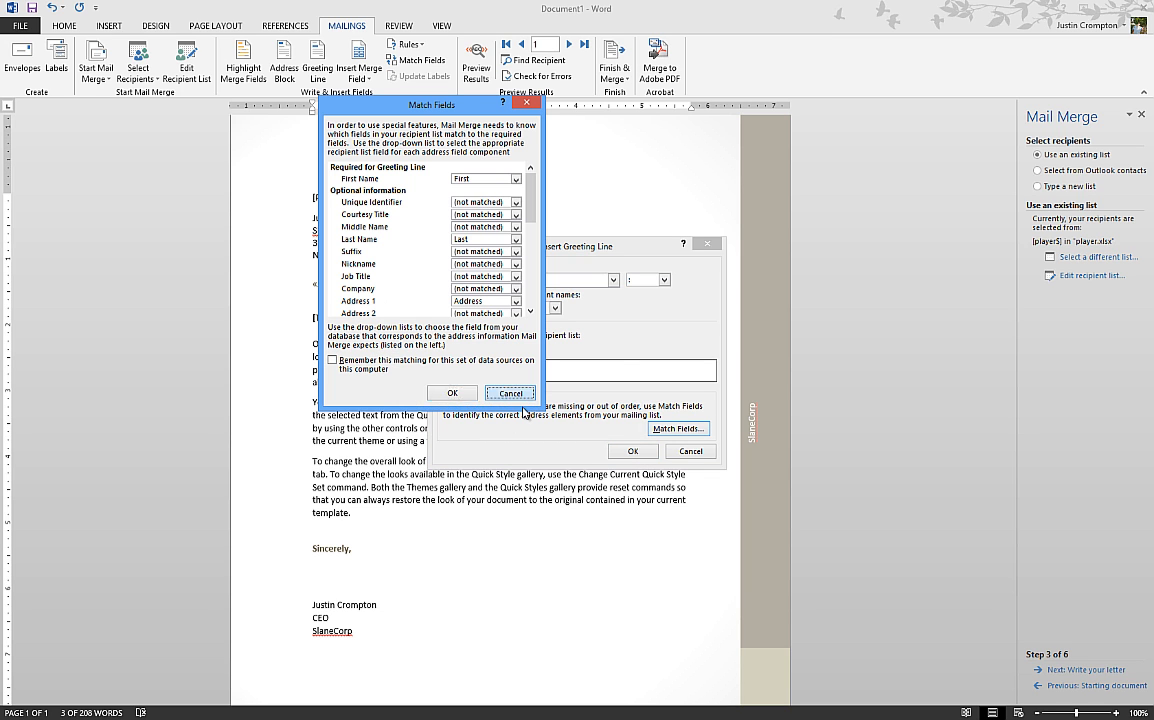
pyautogui.click(448, 392)
pyautogui.click(634, 452)
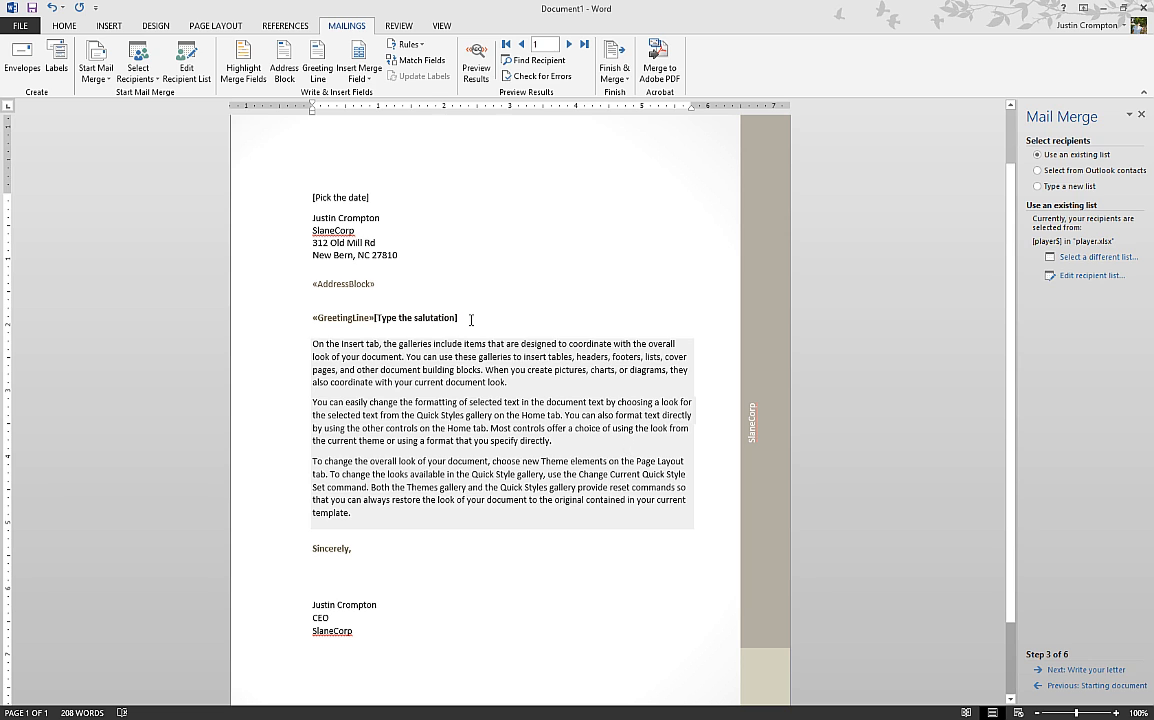
pyautogui.click(468, 320)
pyautogui.press('Delete')
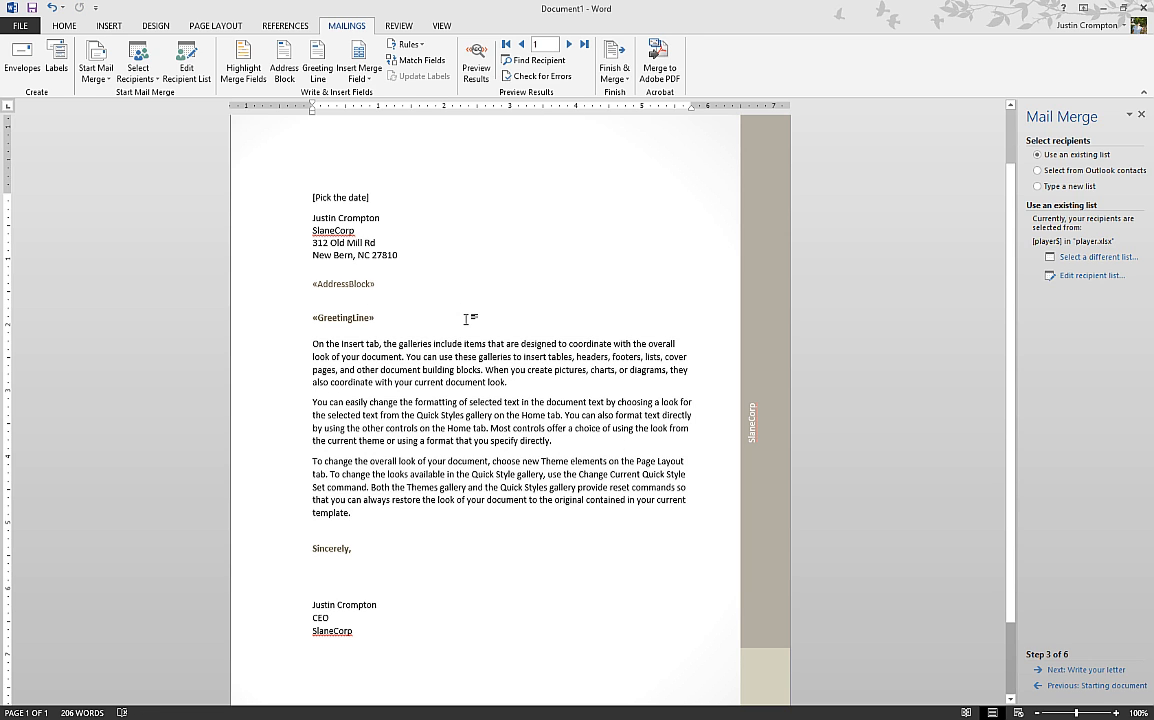
# Check the merged address and greeting in the results preview, and set the letter's date to 5/28/2013.
pyautogui.click(476, 65)
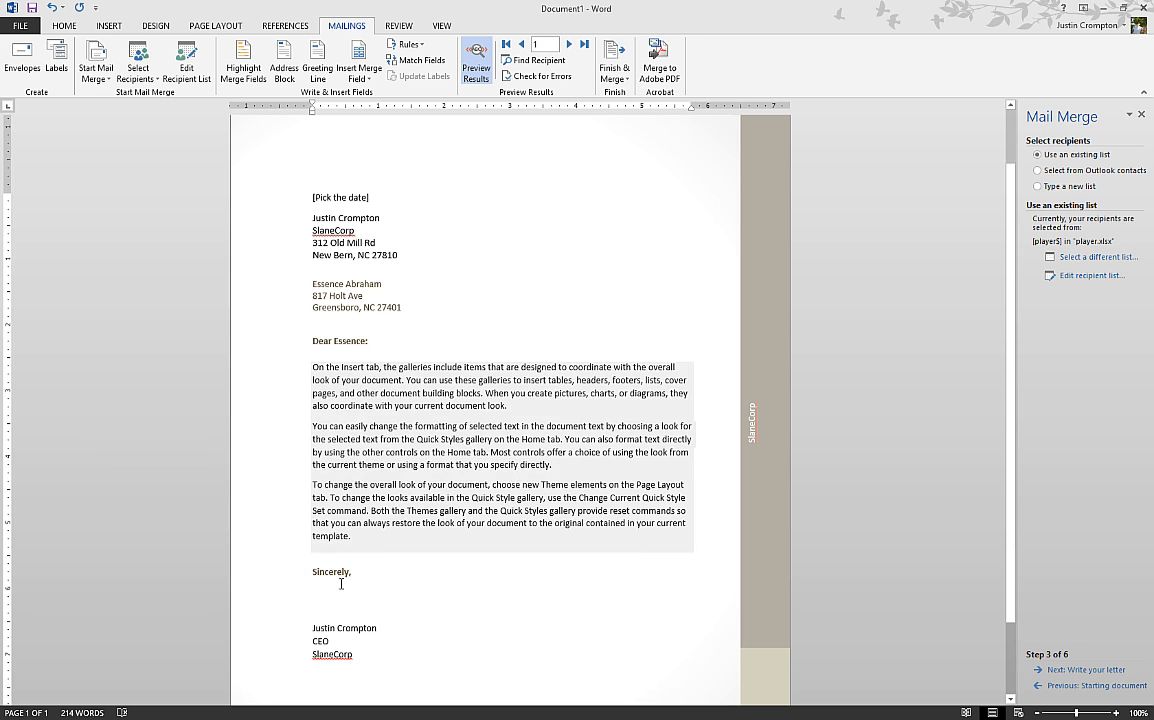
pyautogui.click(476, 66)
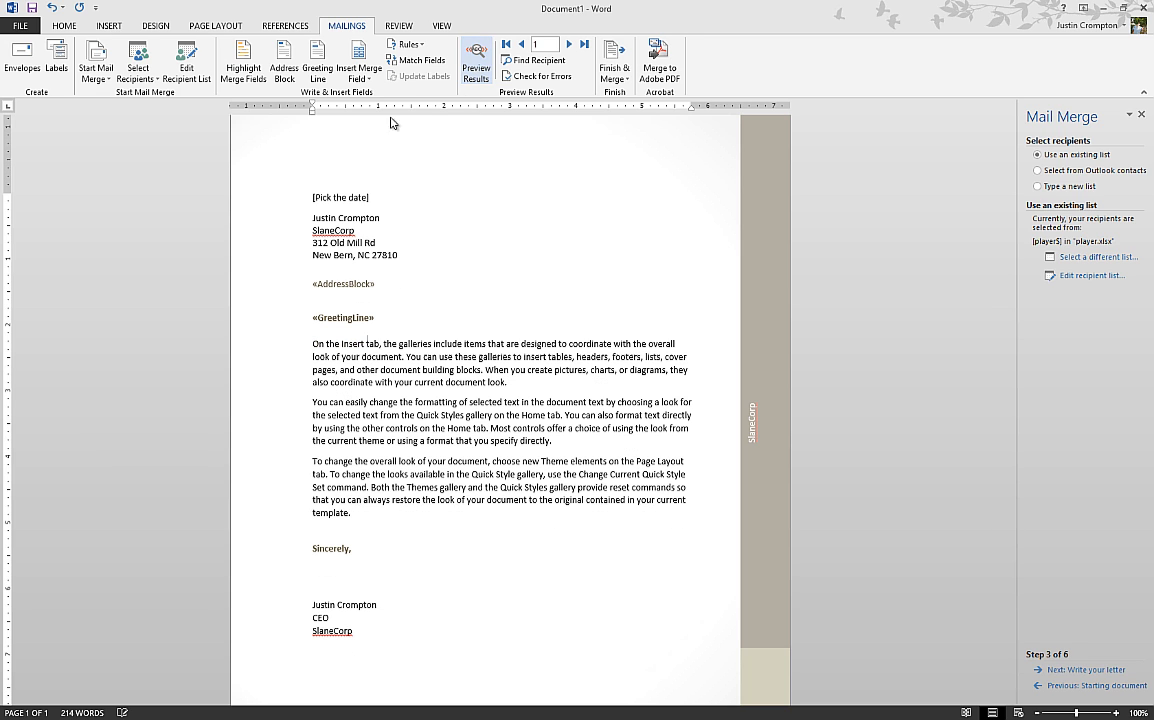
pyautogui.click(345, 199)
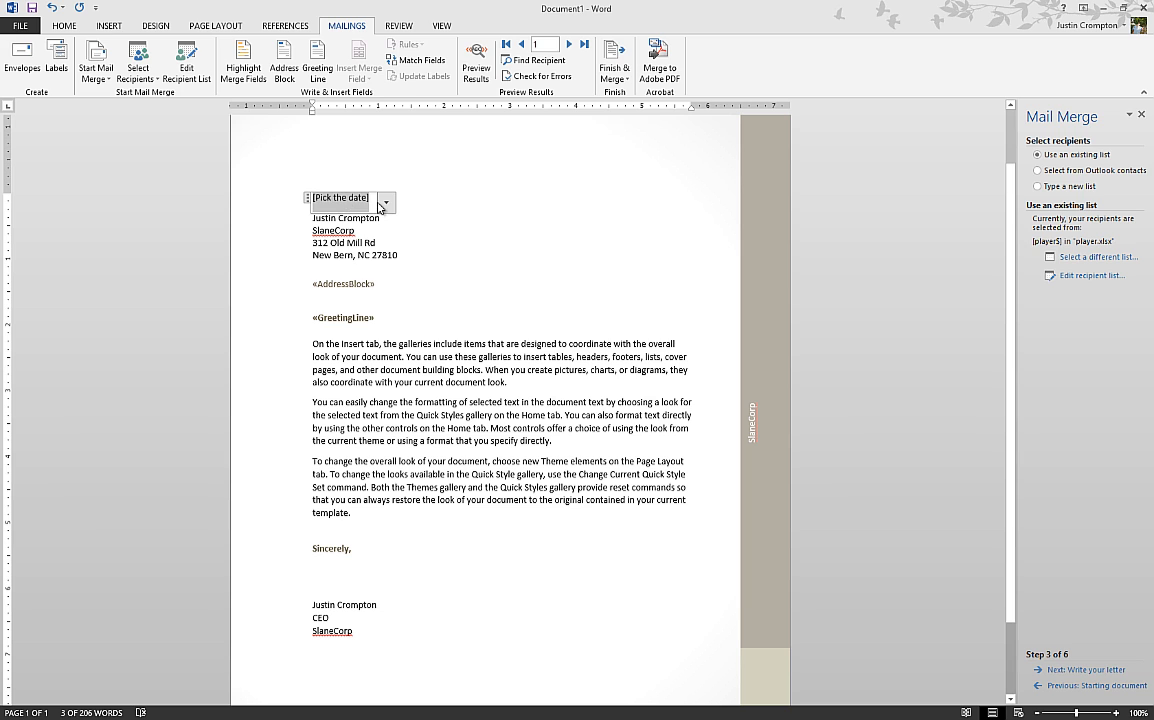
pyautogui.click(386, 202)
pyautogui.click(300, 287)
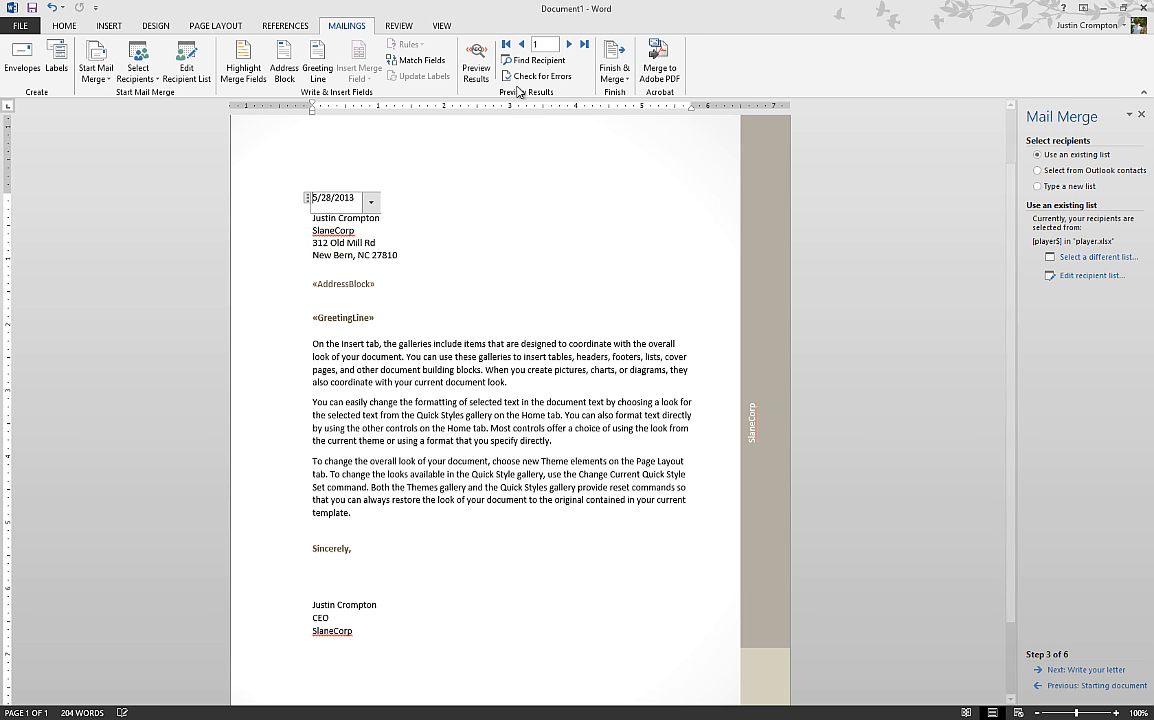
# Preview the merged letter for the last and first records, and check the merge field locations with temporary highlighting.
pyautogui.click(471, 74)
pyautogui.click(471, 74)
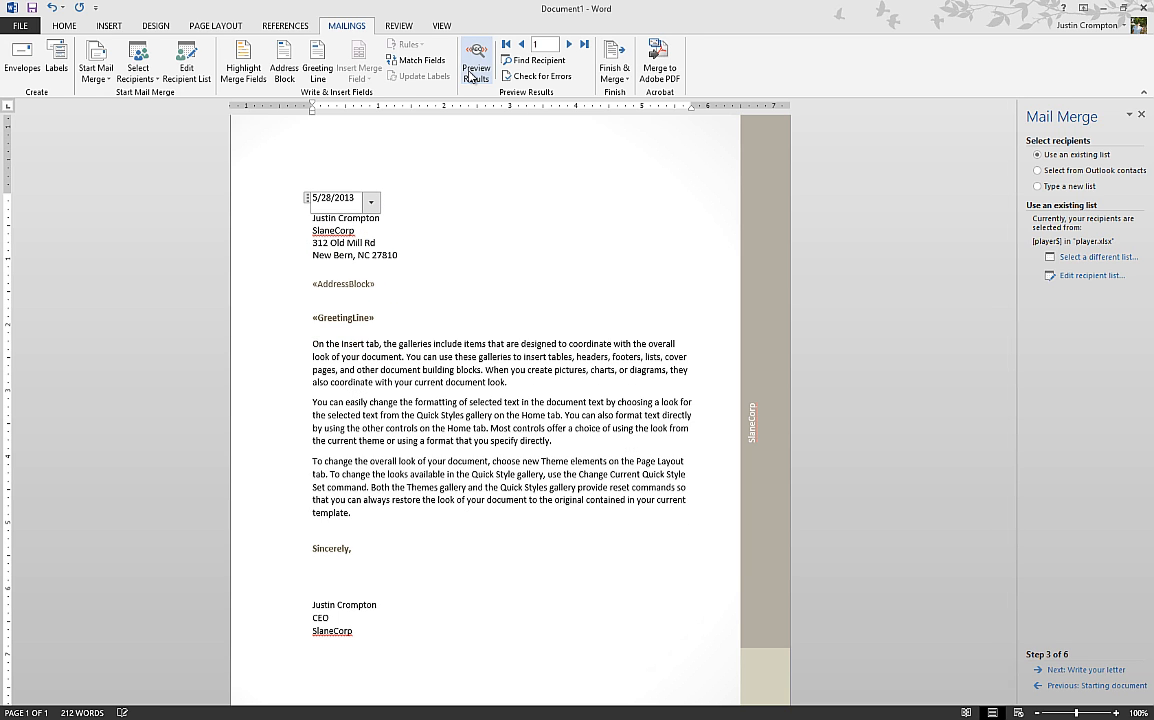
pyautogui.click(471, 74)
pyautogui.click(585, 44)
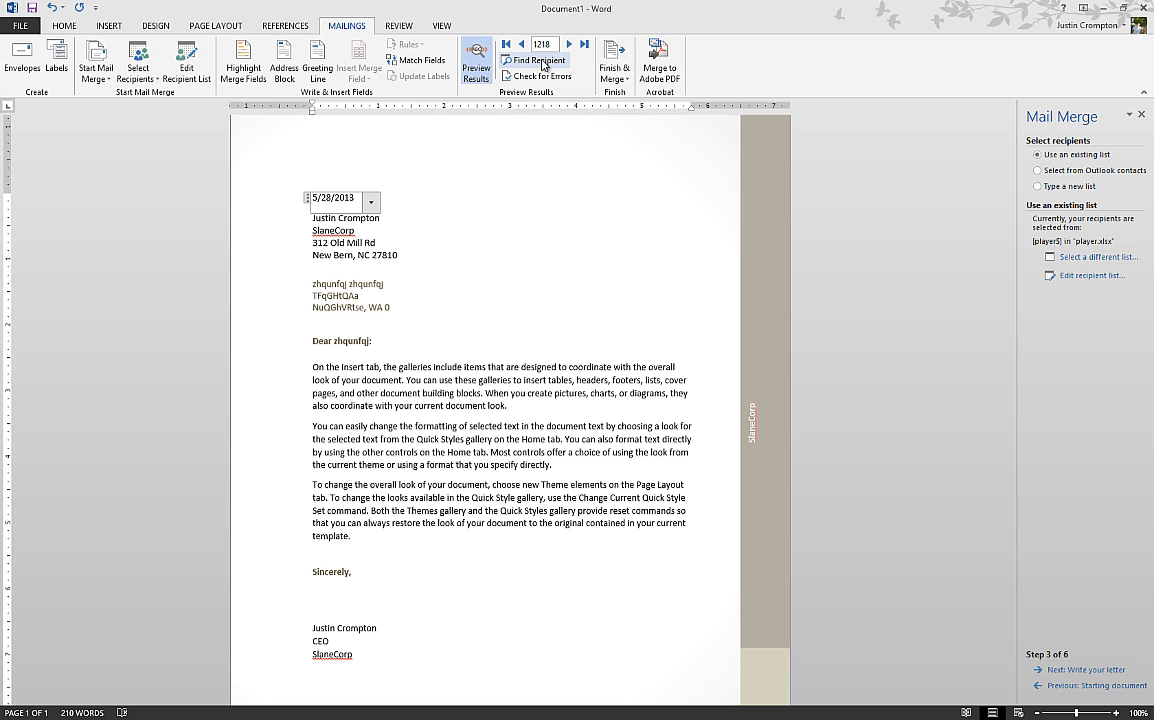
pyautogui.click(506, 44)
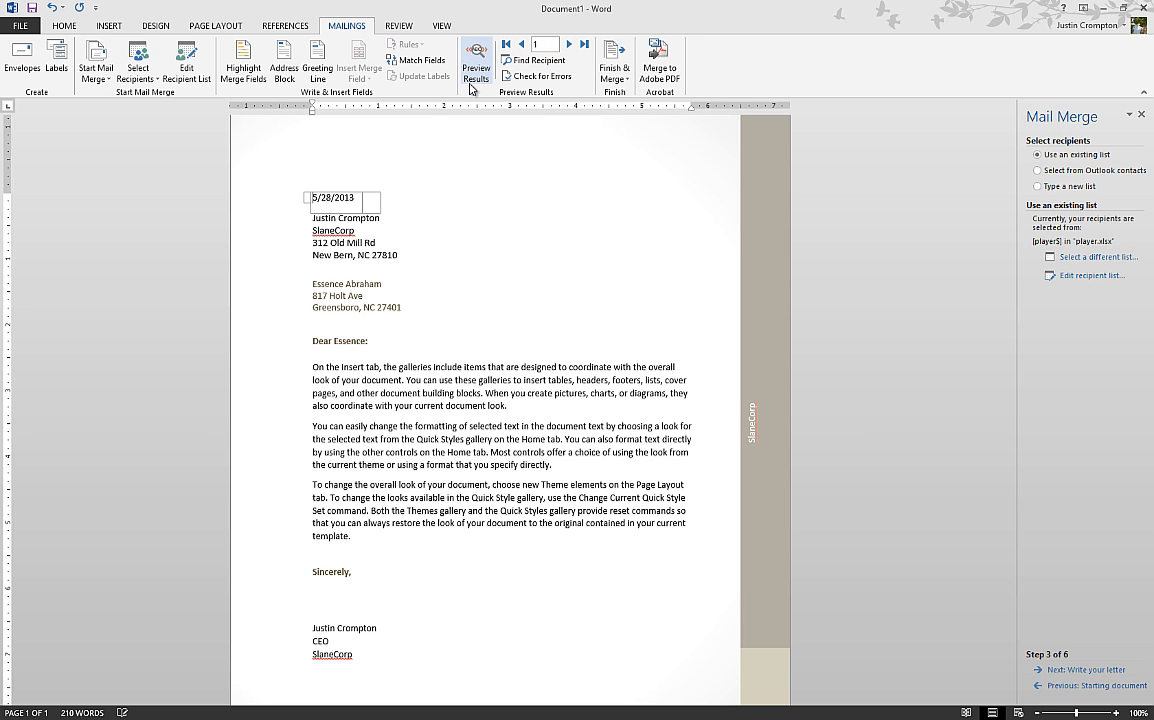
pyautogui.click(471, 89)
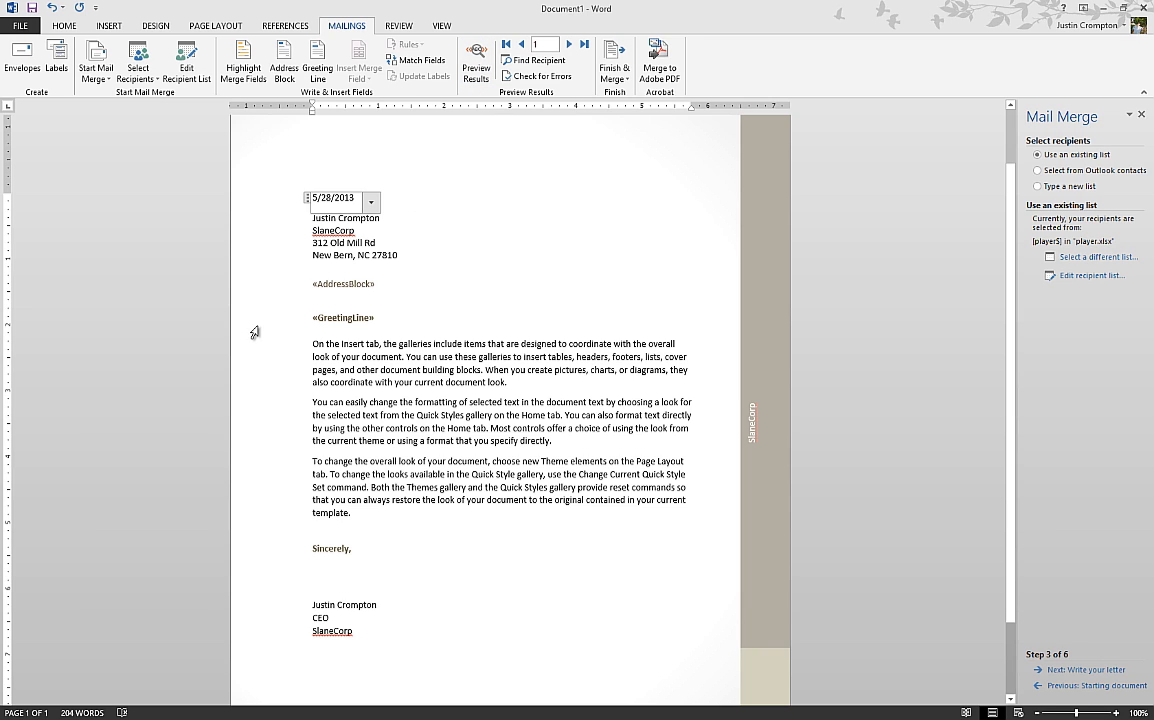
pyautogui.click(243, 62)
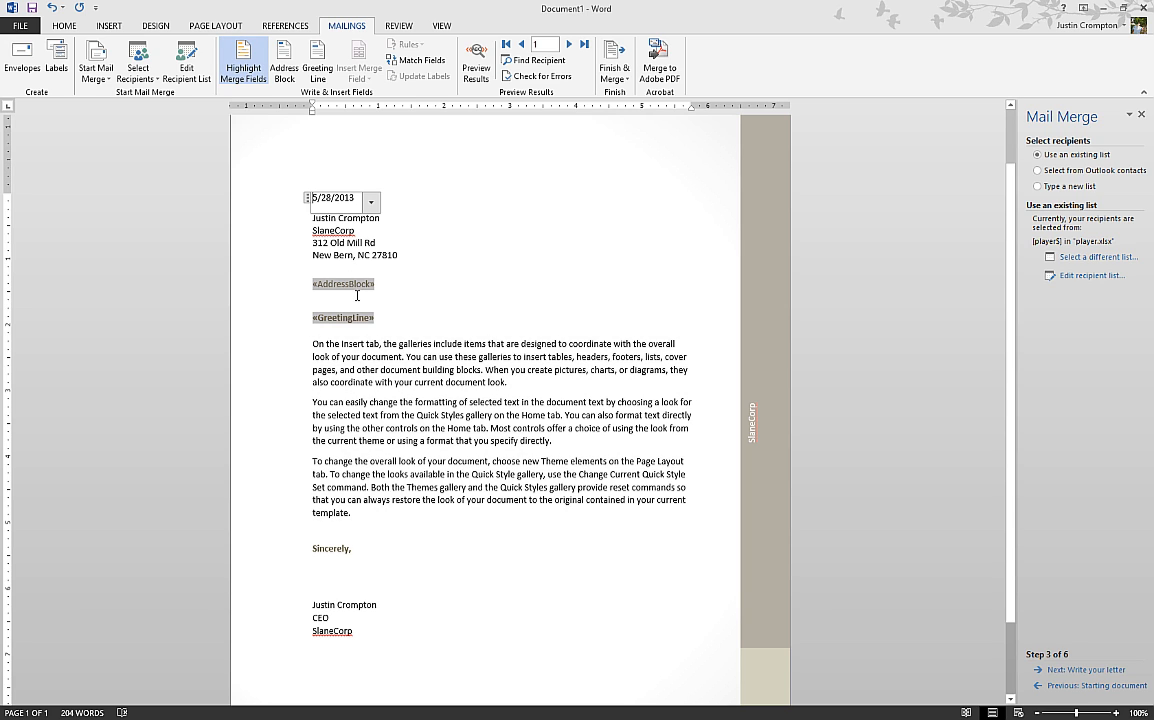
pyautogui.click(243, 62)
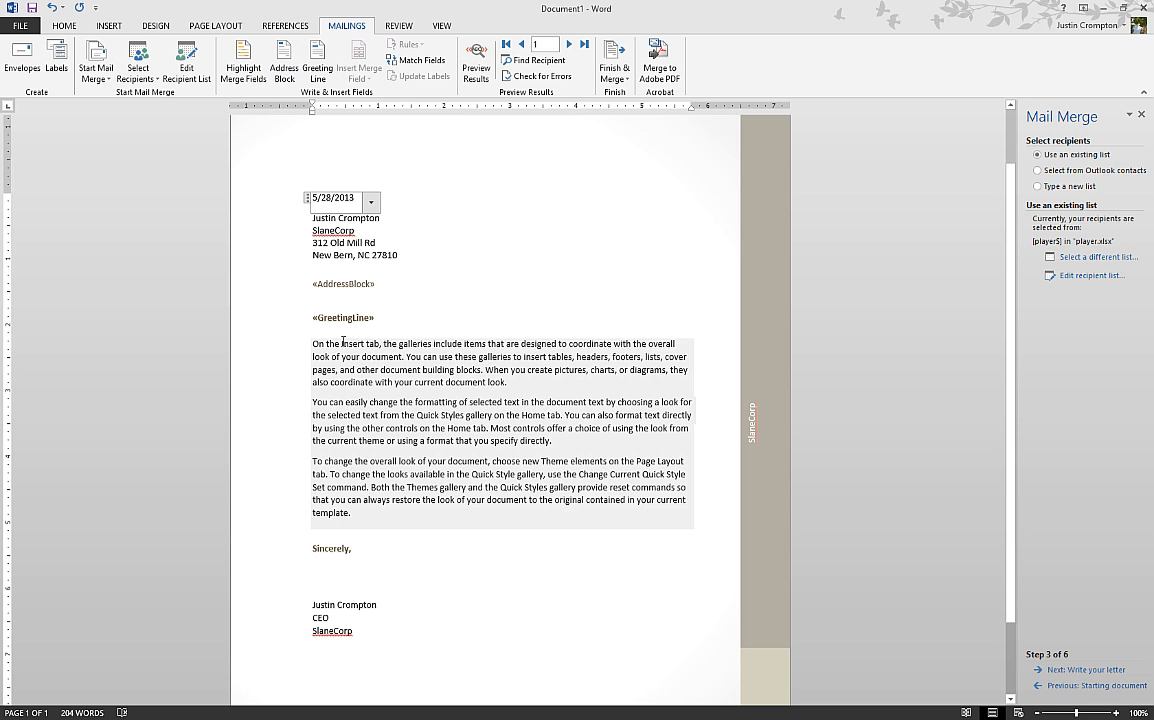
# Replace the letter's body placeholder with "Today is a wonderful day," followed by the First merge field.
pyautogui.click(307, 343)
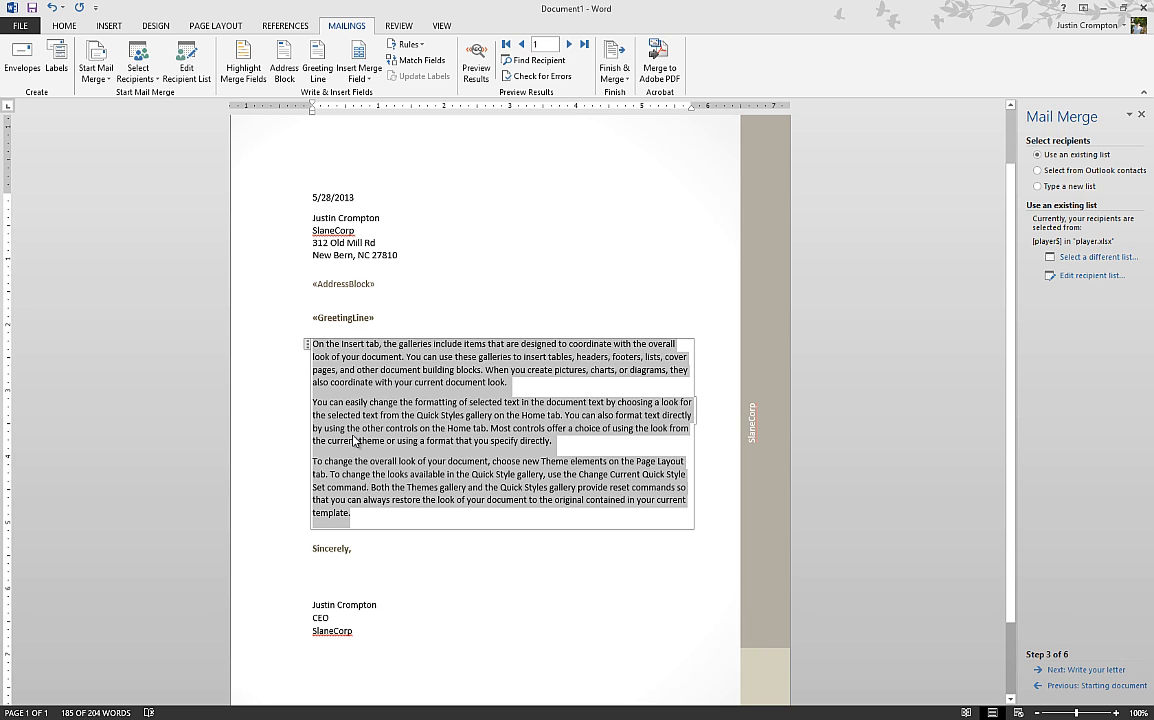
pyautogui.write('Today is a')
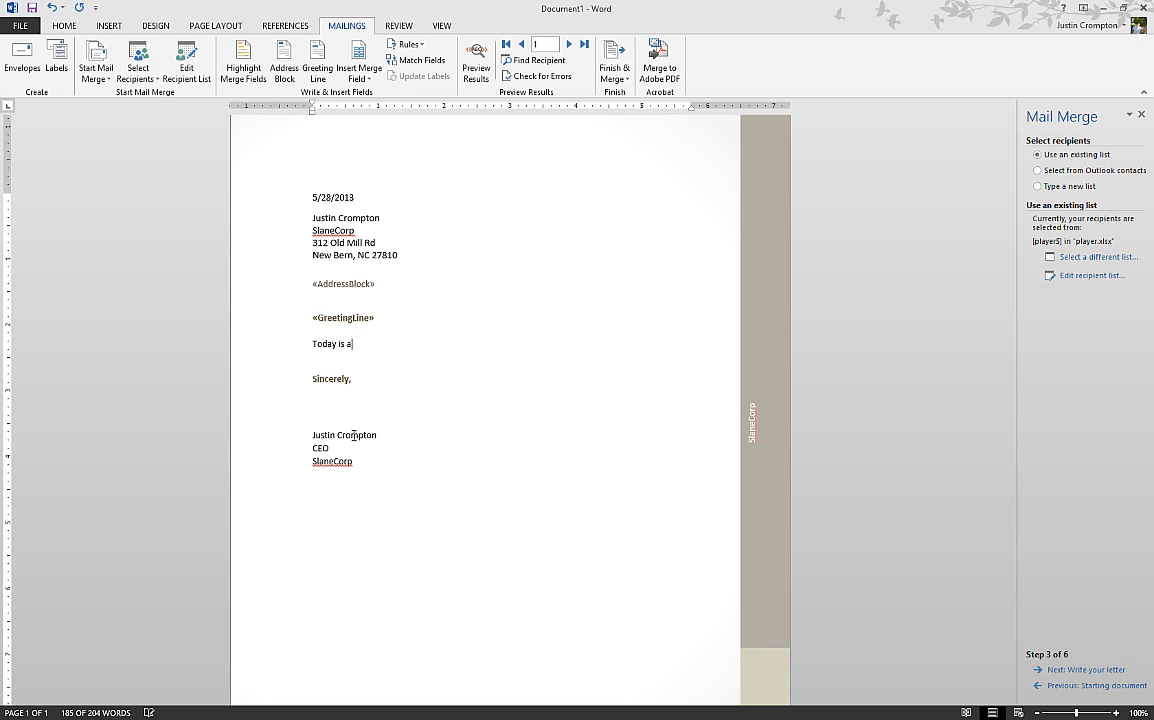
pyautogui.write(' wonderful day,')
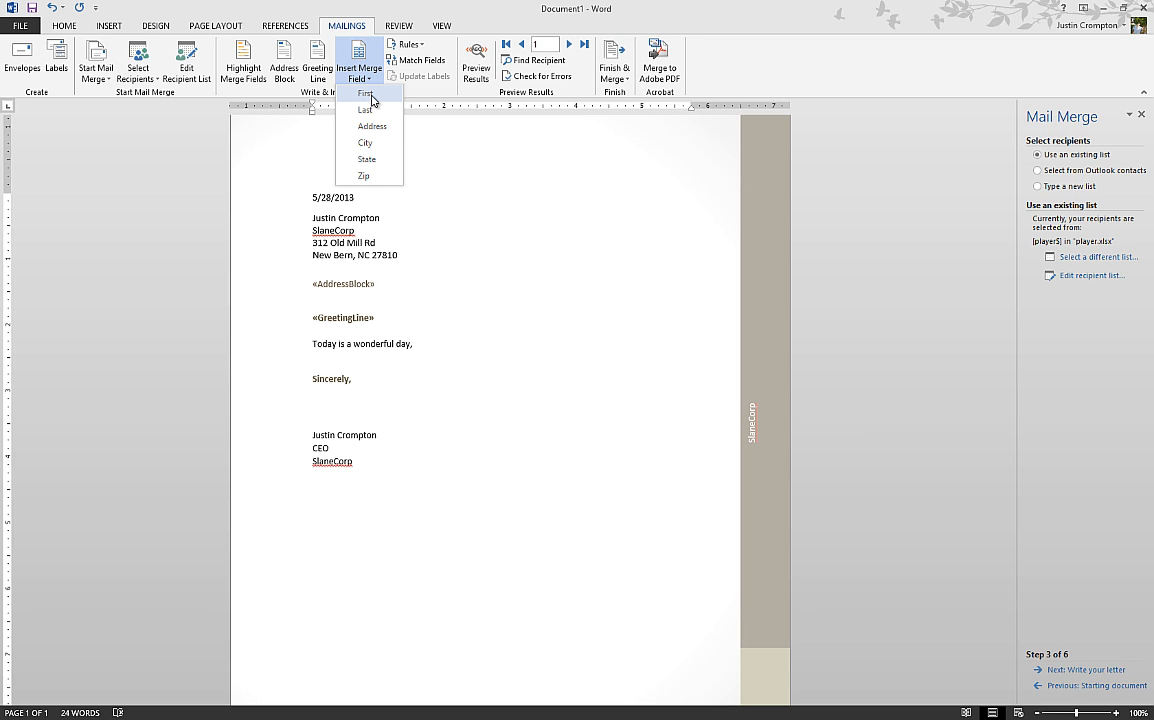
pyautogui.click(368, 94)
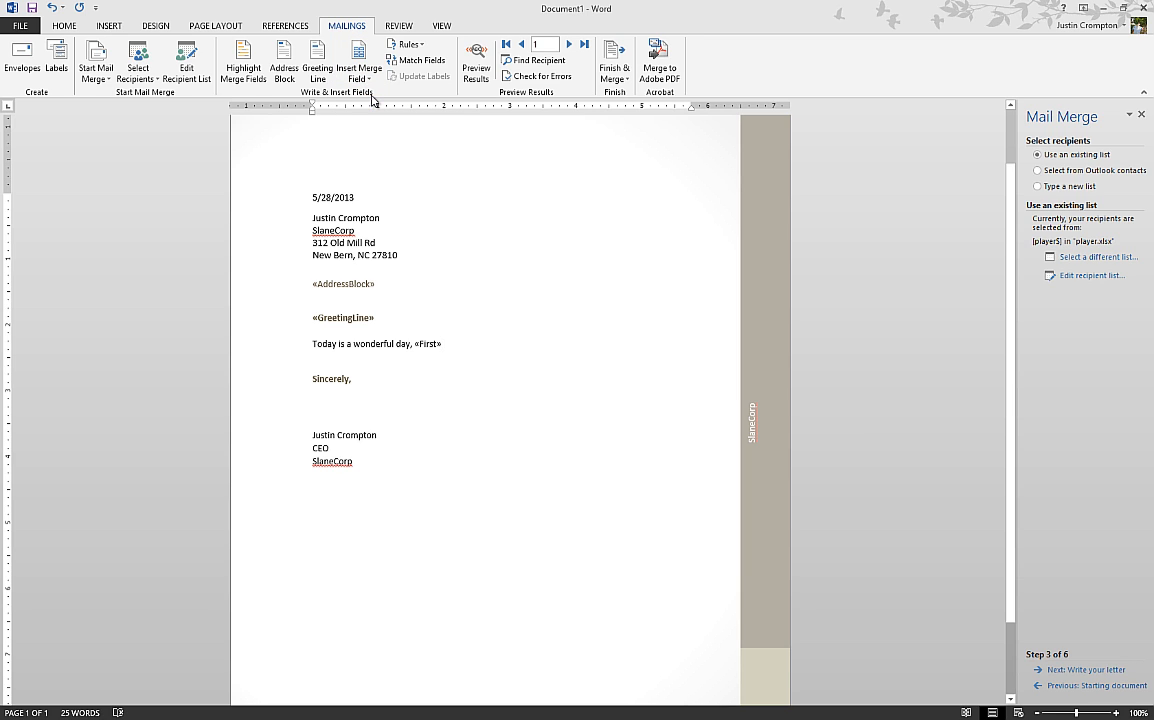
# Continue the body text with "! You have been selected to receive a discount for SlaneCorp Services because you live in the".
pyautogui.write('! You hve ')
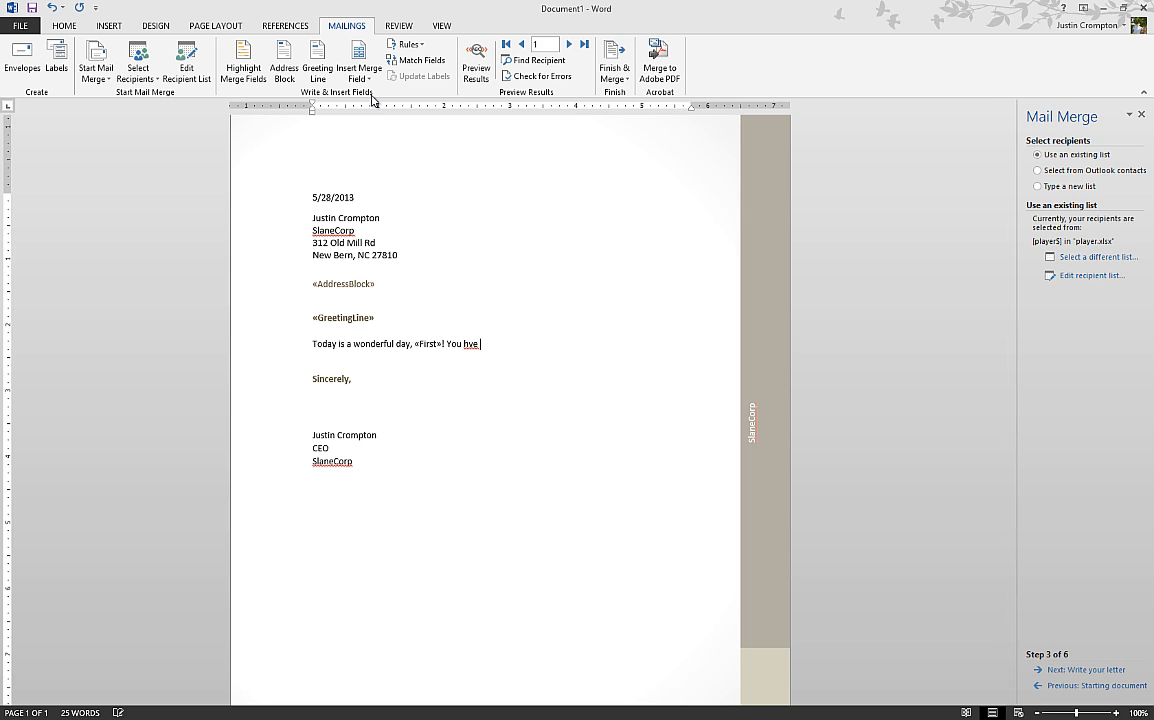
pyautogui.write('be')
pyautogui.press('BackSpace')
pyautogui.press('BackSpace')
pyautogui.press('BackSpace')
pyautogui.press('BackSpace')
pyautogui.press('BackSpace')
pyautogui.write('ave been seleected to receive')
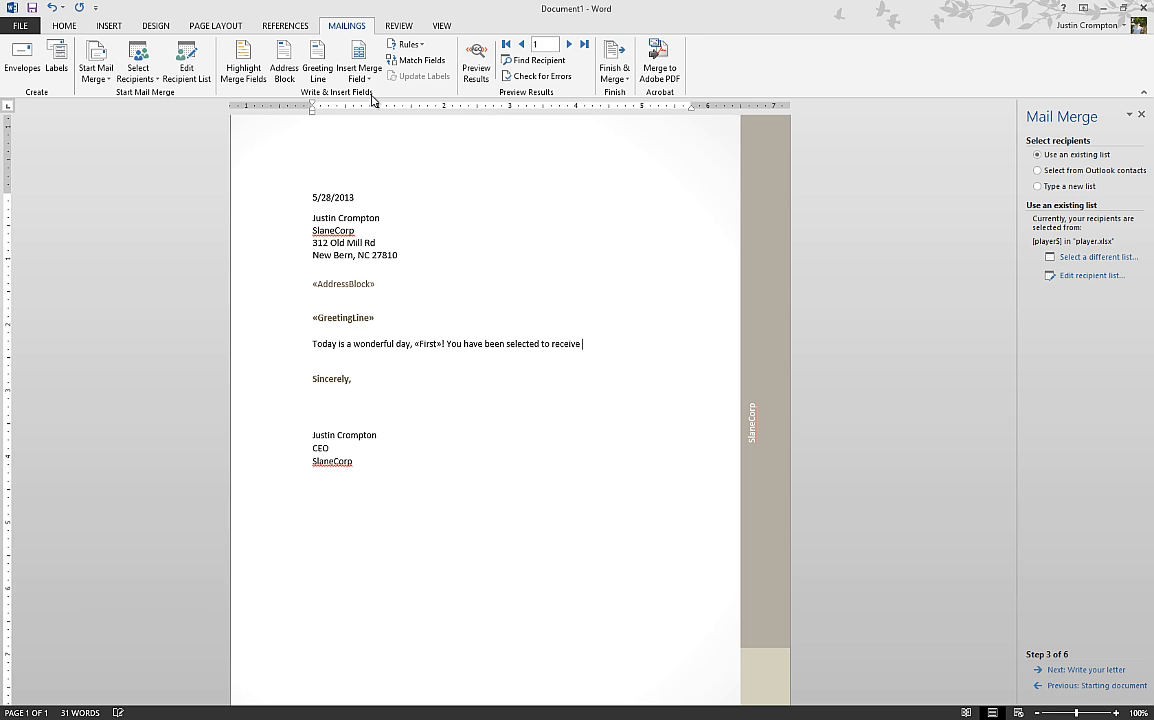
pyautogui.write(' a discount for SlaneCorp Ser')
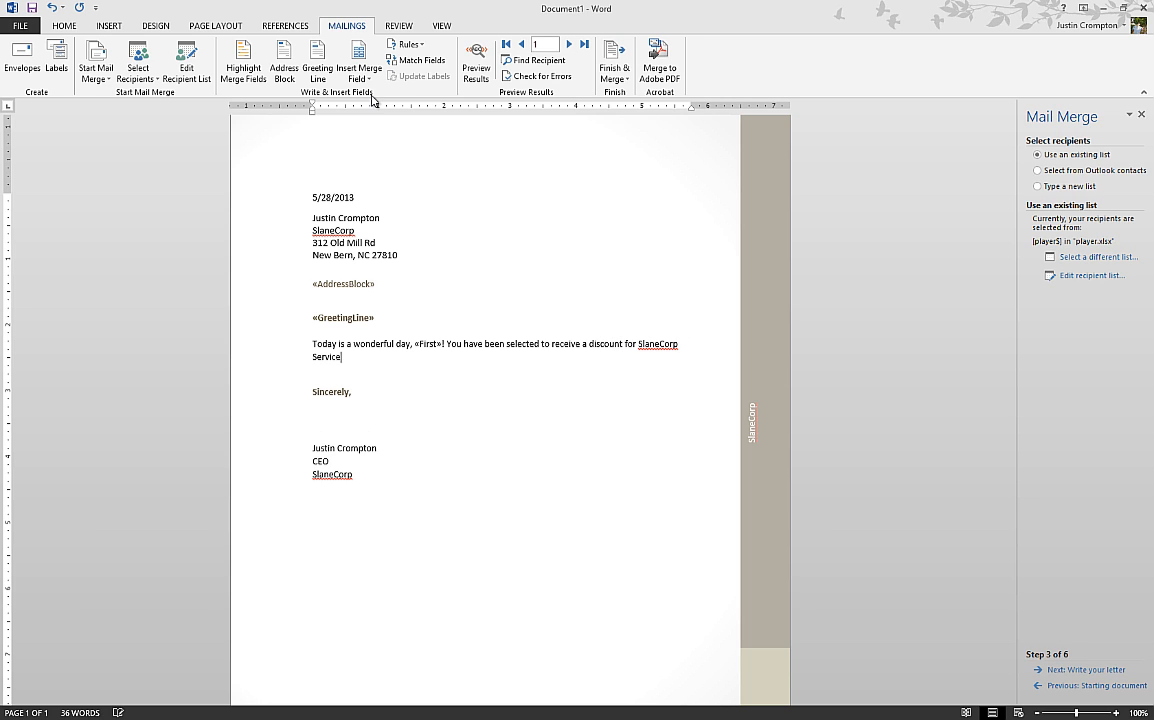
pyautogui.write('vices becauses you')
pyautogui.press('BackSpace')
pyautogui.press('BackSpace')
pyautogui.press('BackSpace')
pyautogui.write('you live in the')
# Insert the City merge field at the end of the body text and finish the sentence with "area.".
pyautogui.click(370, 77)
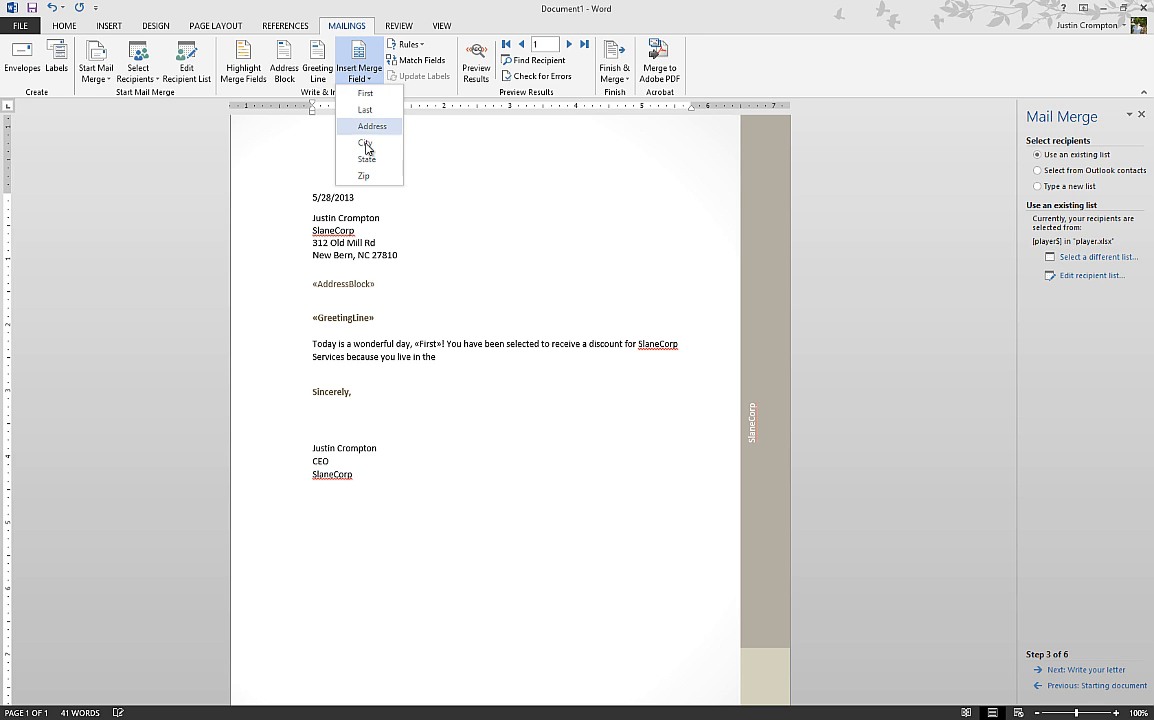
pyautogui.click(368, 196)
pyautogui.write('area.')
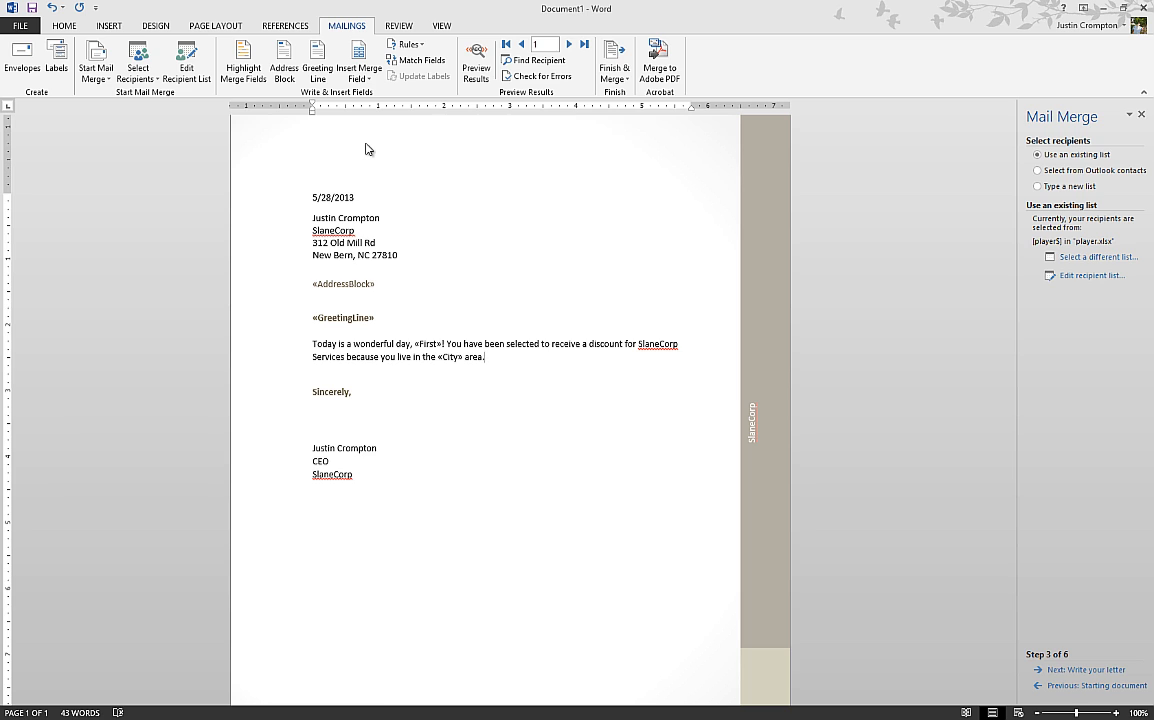
# Highlight the merge fields and preview the merged letter for the first record and for record 56.
pyautogui.click(263, 80)
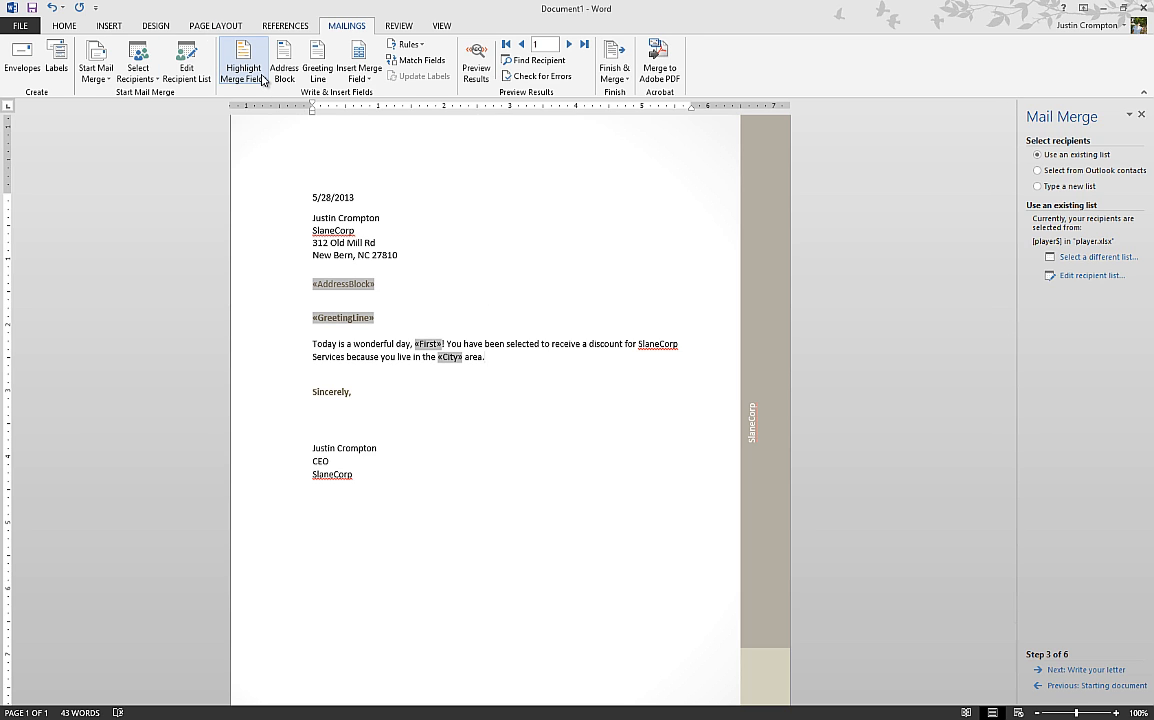
pyautogui.click(476, 70)
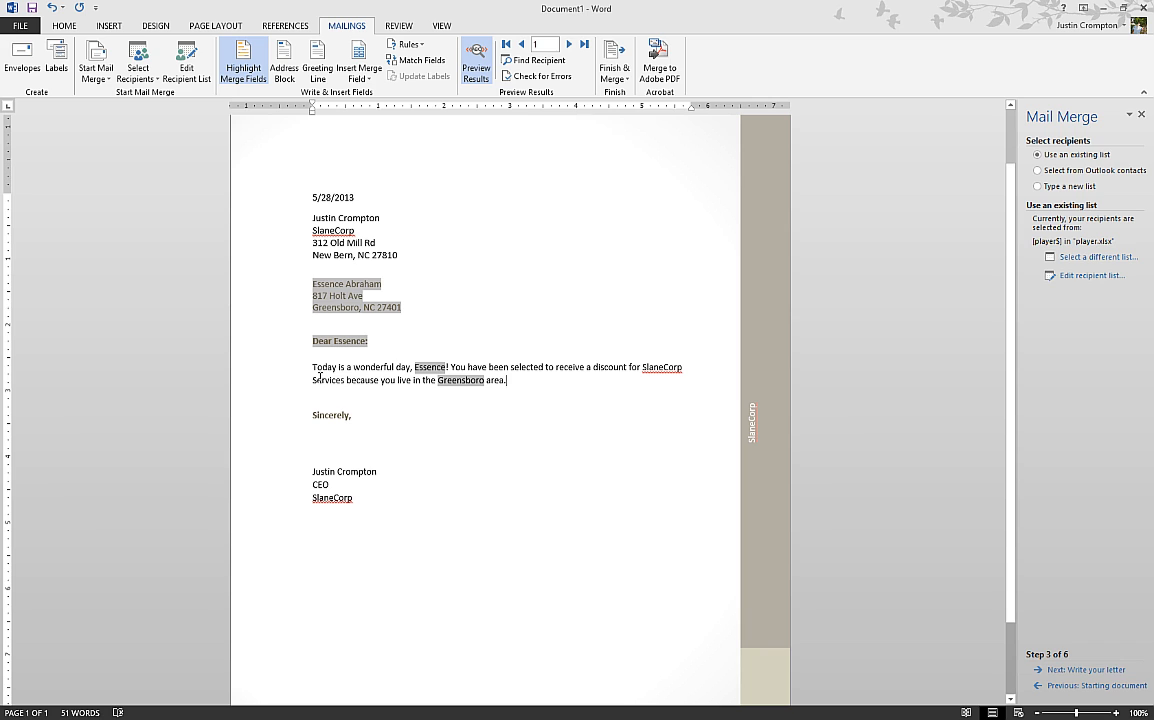
pyautogui.click(476, 76)
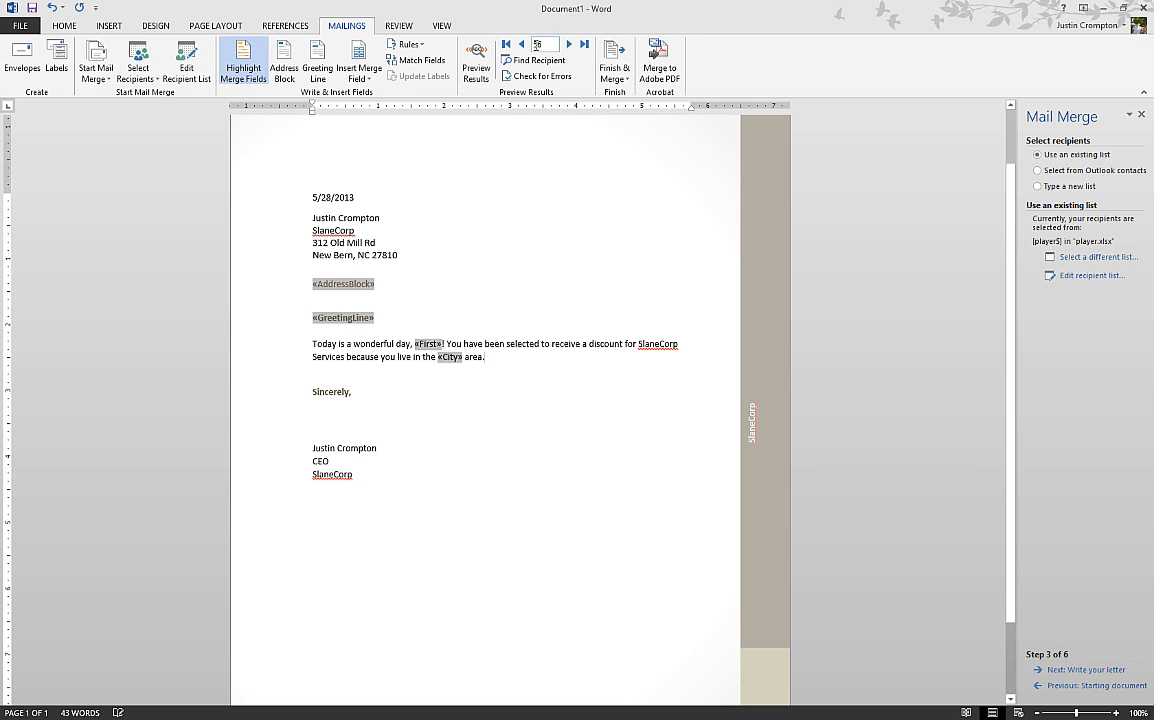
pyautogui.click(467, 77)
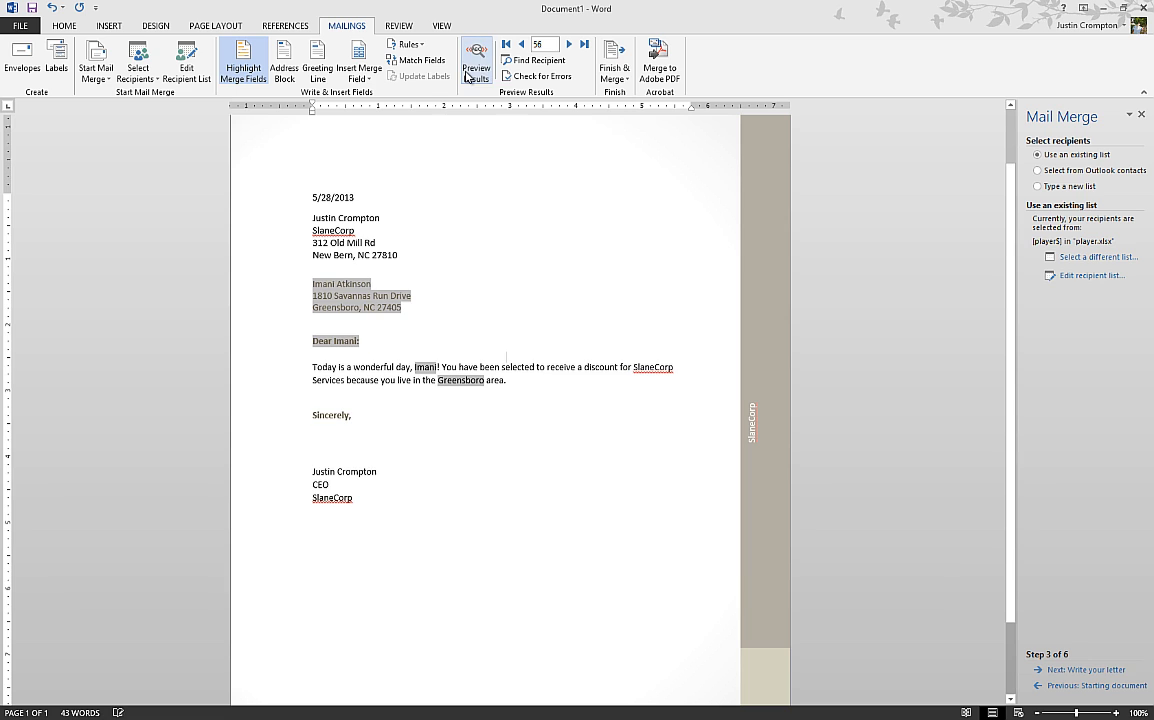
# Preview the merged letter for record 158, then turn the preview off and return to the first record.
pyautogui.click(467, 77)
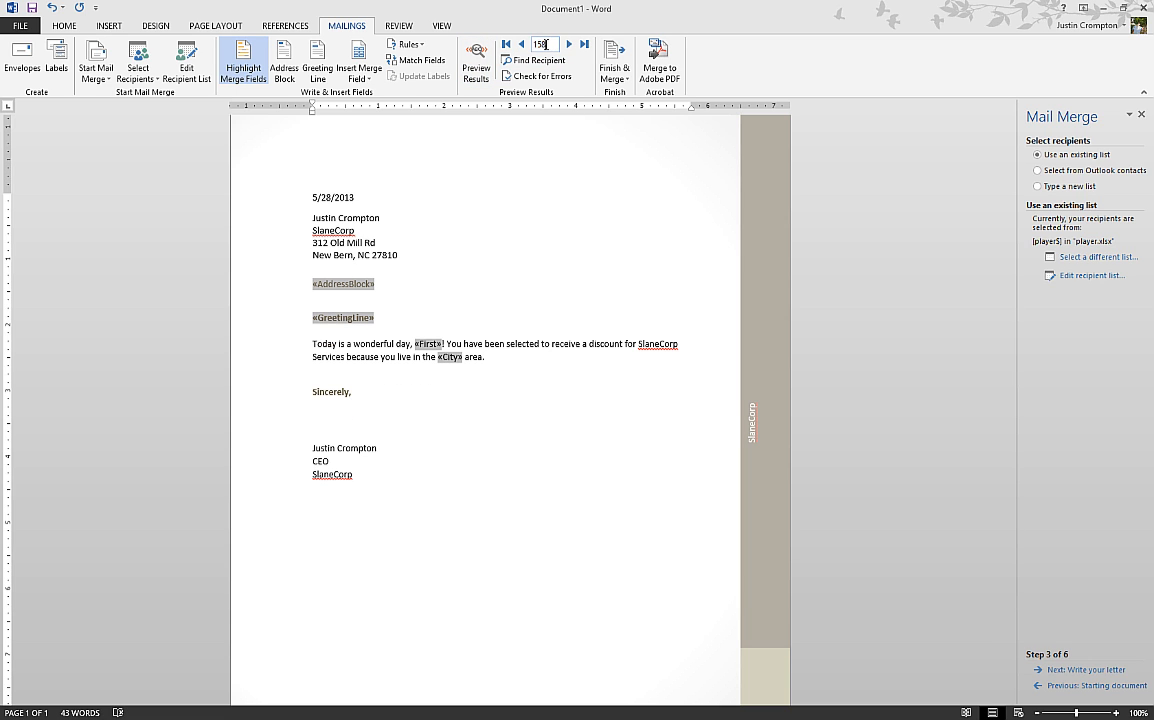
pyautogui.click(478, 66)
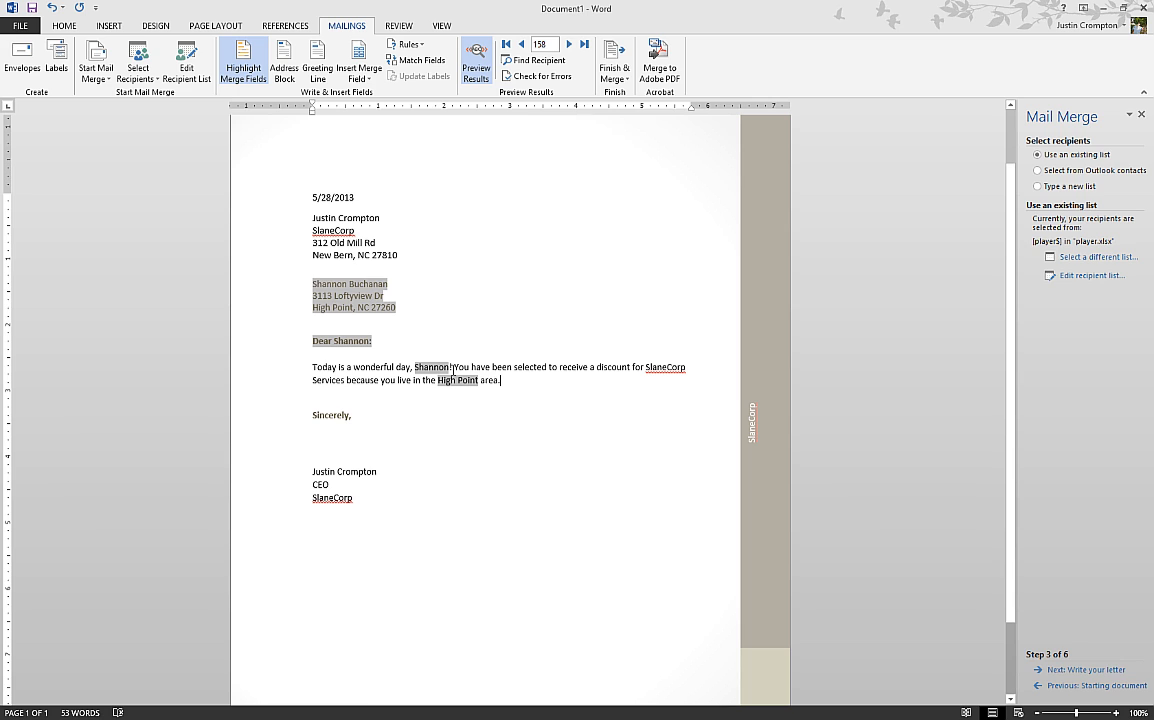
pyautogui.click(483, 77)
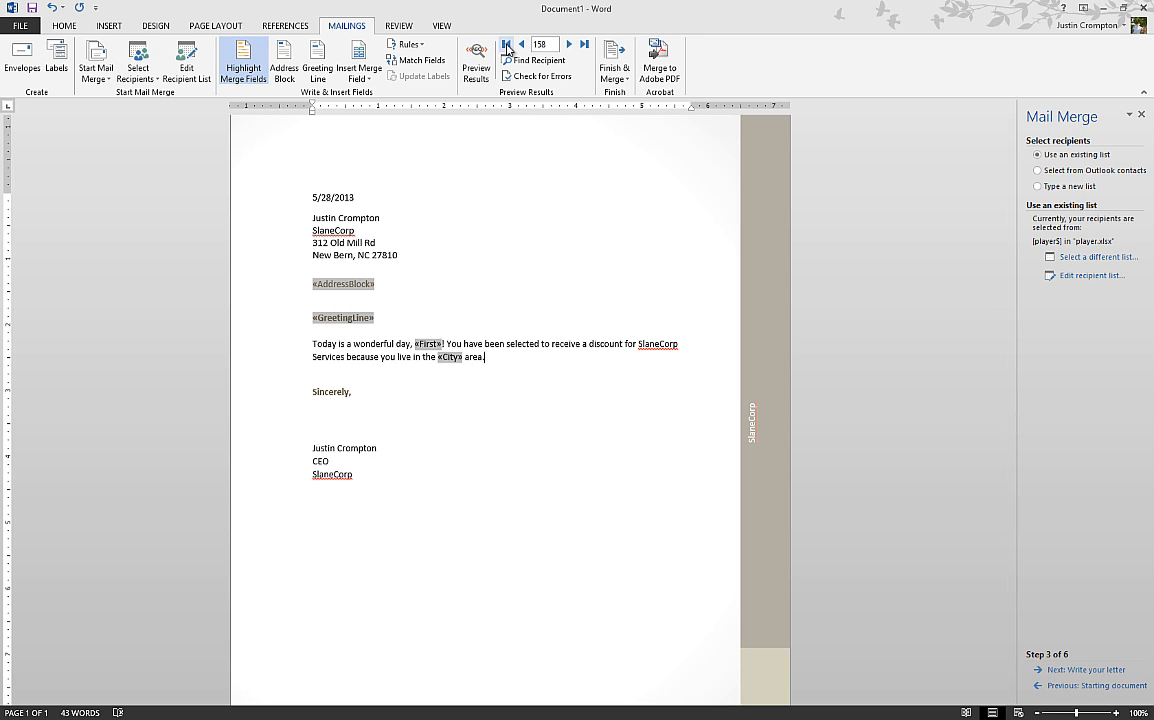
pyautogui.click(505, 45)
pyautogui.click(418, 45)
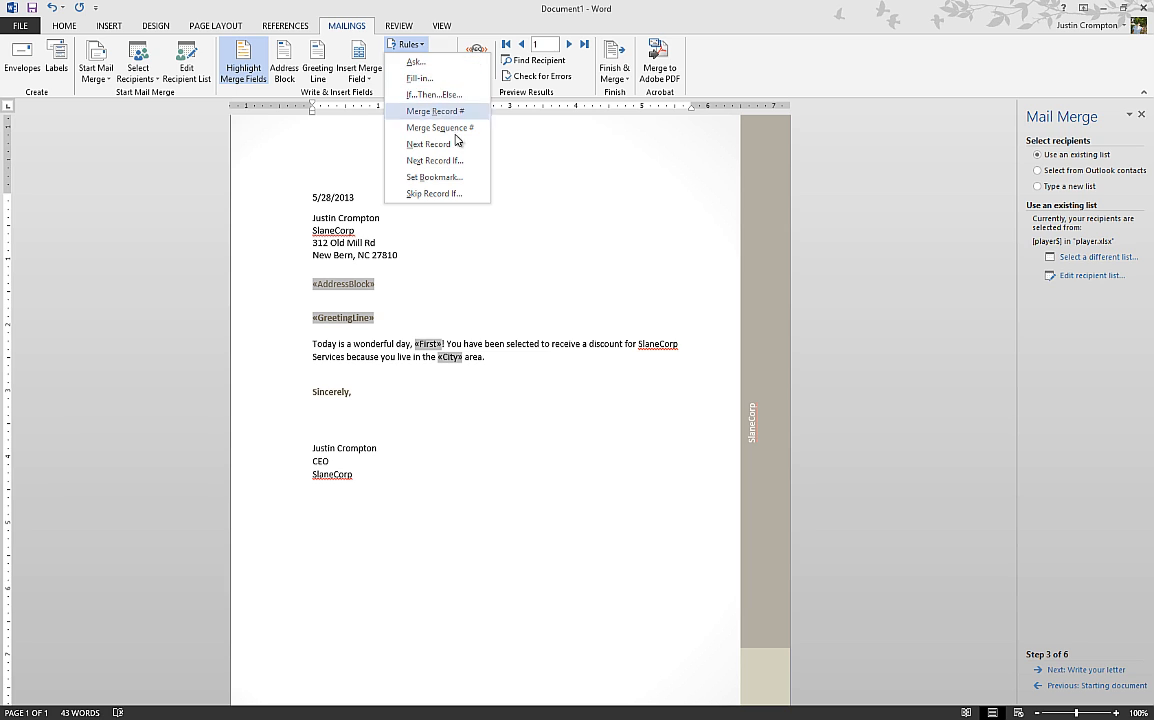
pyautogui.click(428, 62)
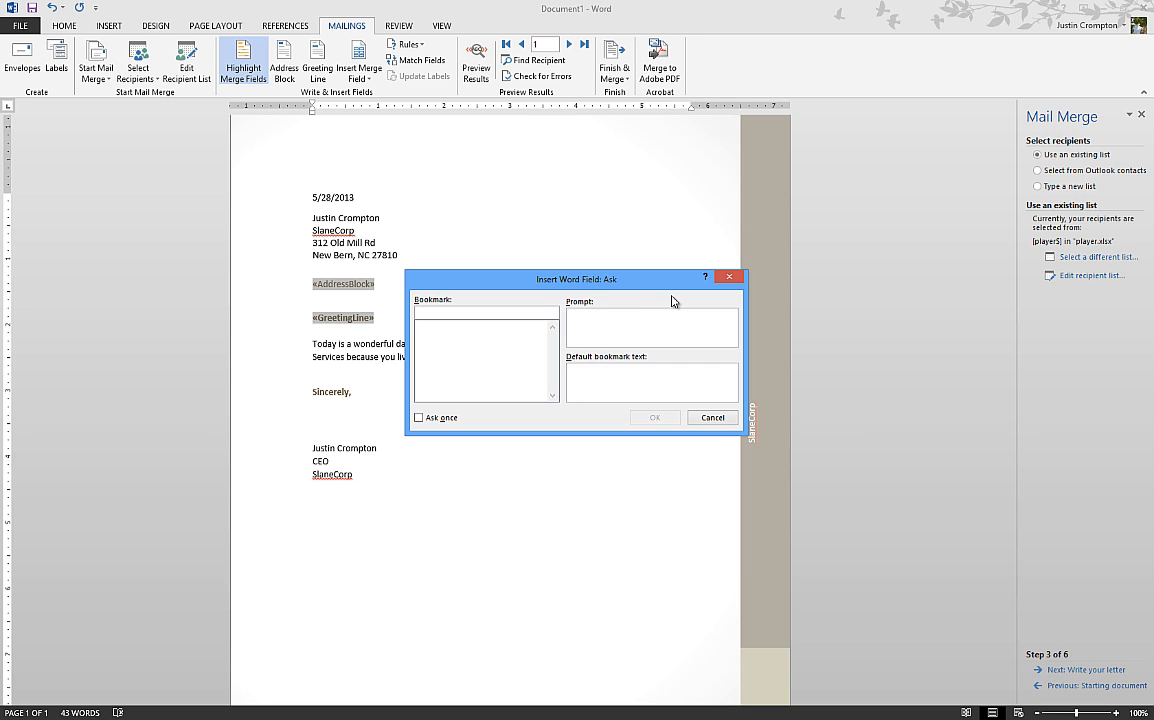
pyautogui.click(740, 278)
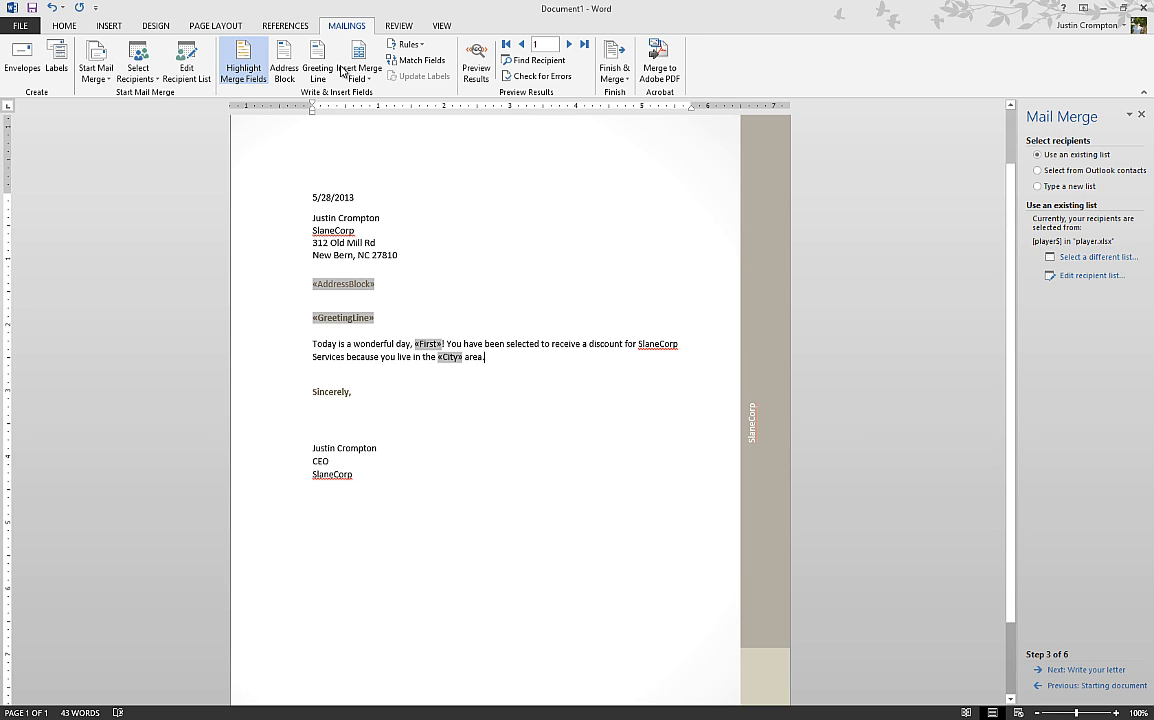
# Insert an If-Then-Else rule comparing First with a recipient's first name: "You received an extra 20% off!", otherwise "Your name did not match.".
pyautogui.click(408, 44)
pyautogui.click(430, 95)
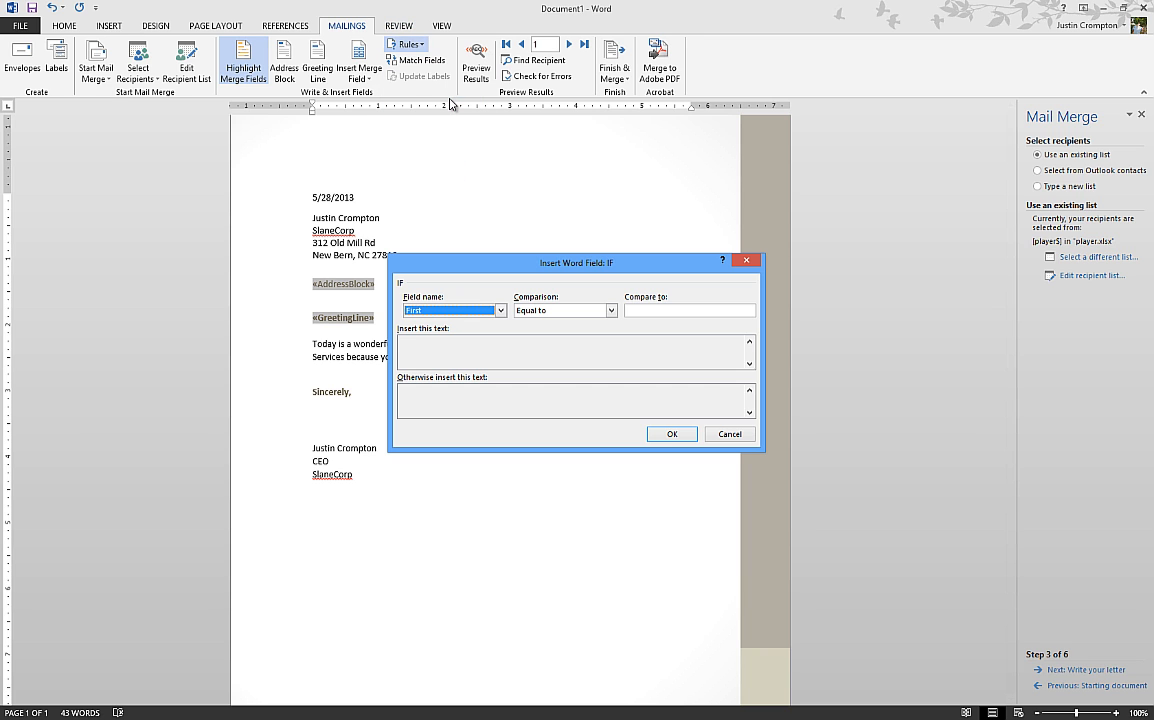
pyautogui.click(661, 311)
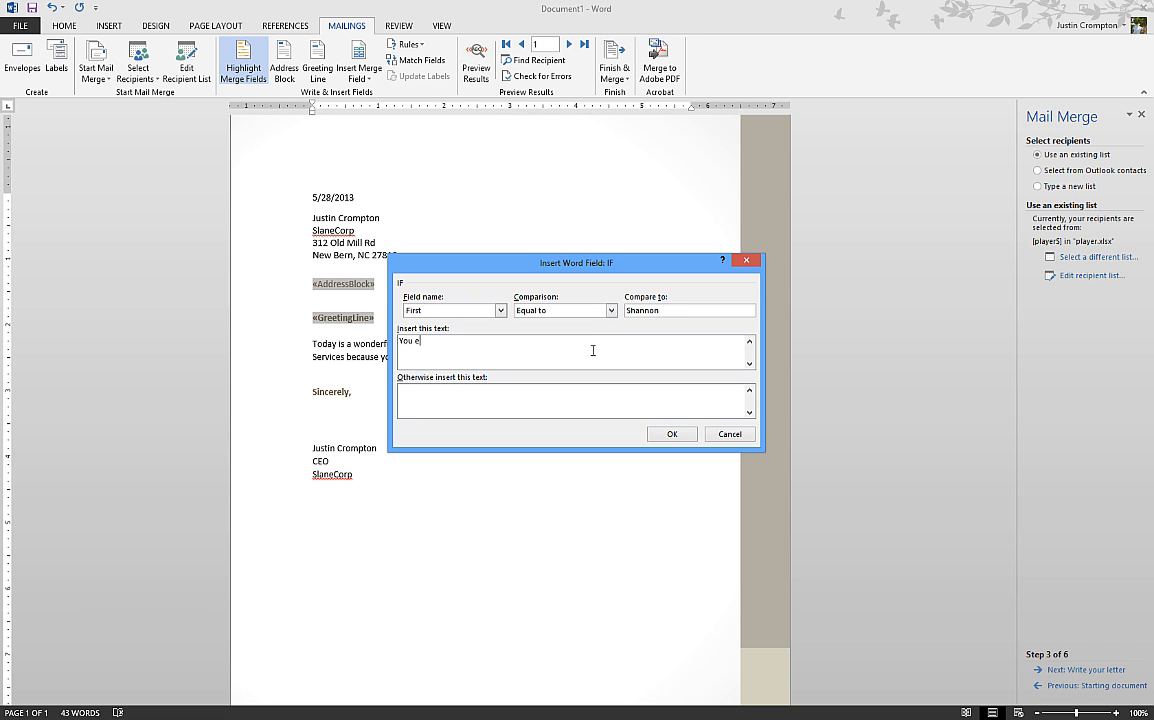
pyautogui.write('ived an extra 20% off!')
pyautogui.click(551, 394)
pyautogui.write('Your name di')
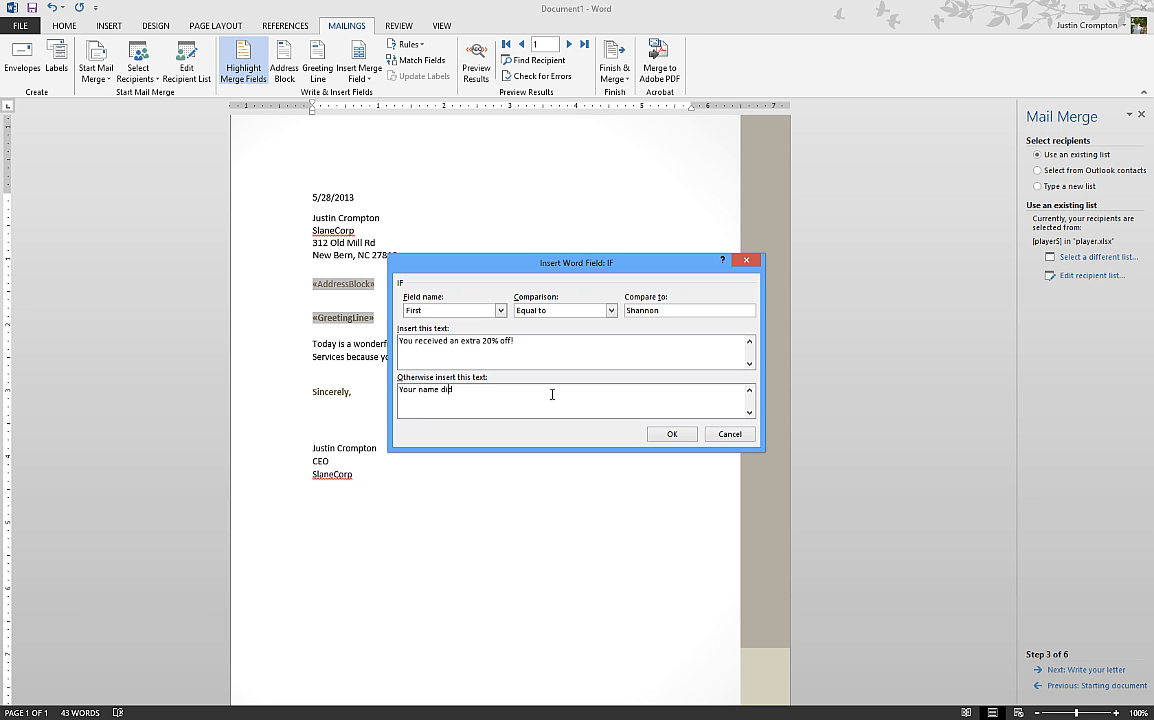
pyautogui.write('d not match.')
pyautogui.click(668, 434)
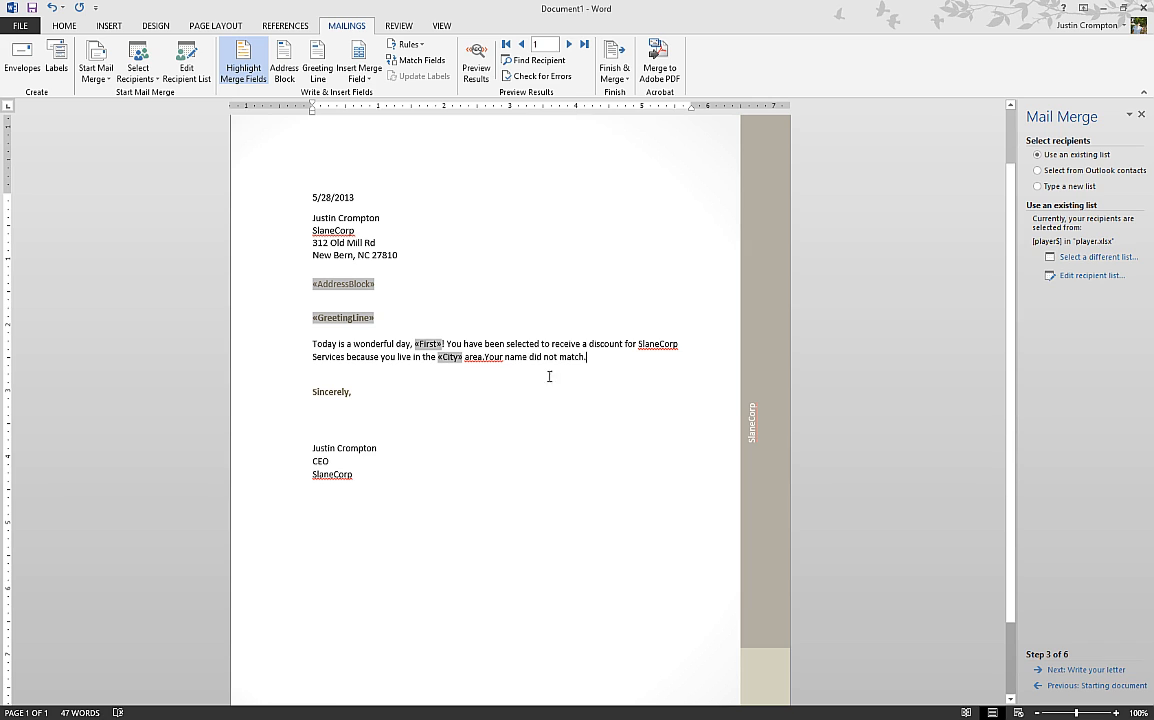
# Check the conditional text by previewing the letter for the first record and for record 158.
pyautogui.click(507, 363)
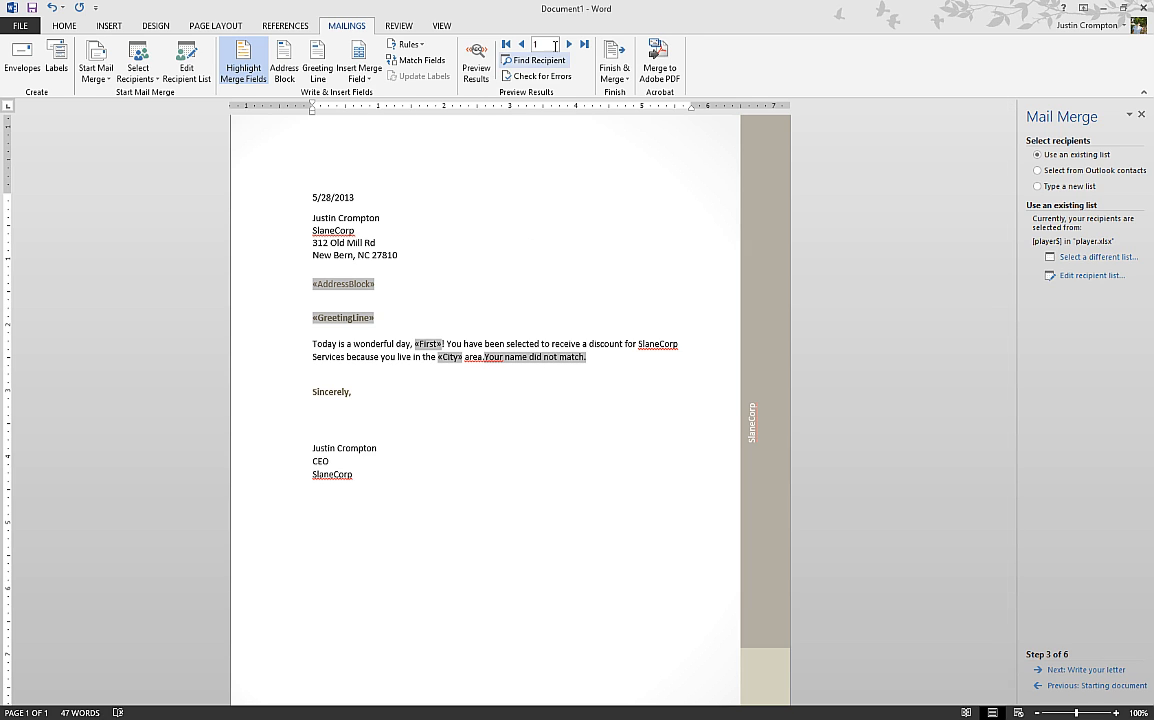
pyautogui.click(477, 64)
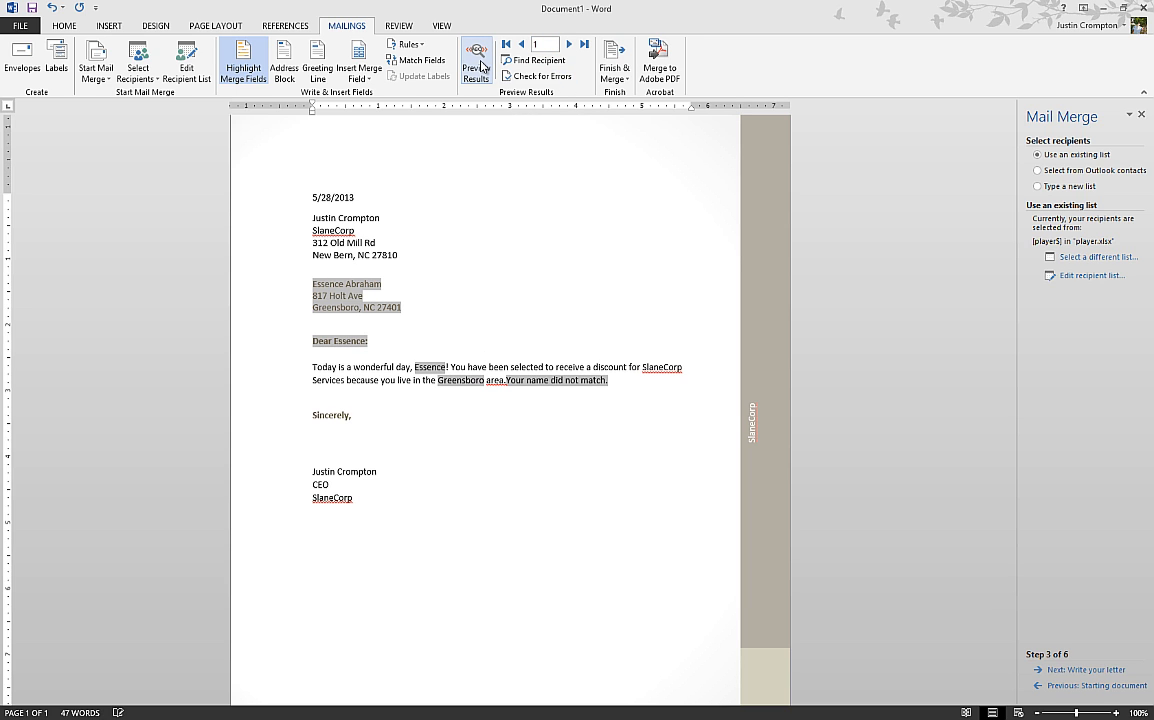
pyautogui.click(478, 64)
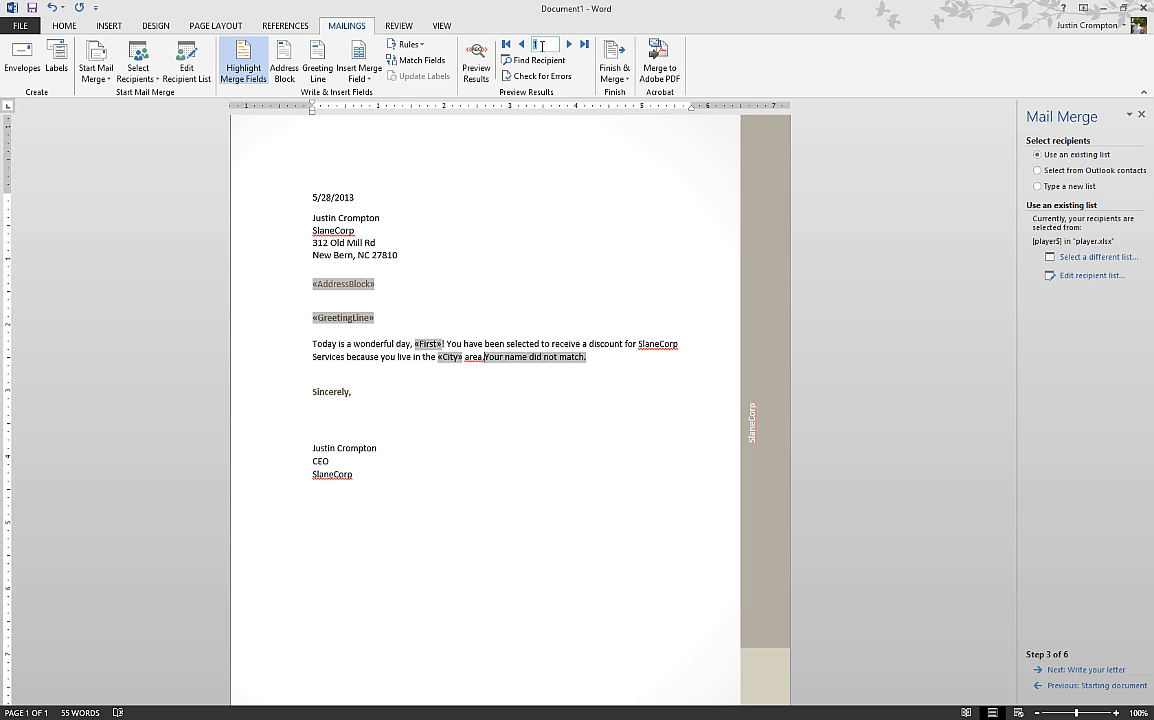
pyautogui.write('8')
pyautogui.press('Return')
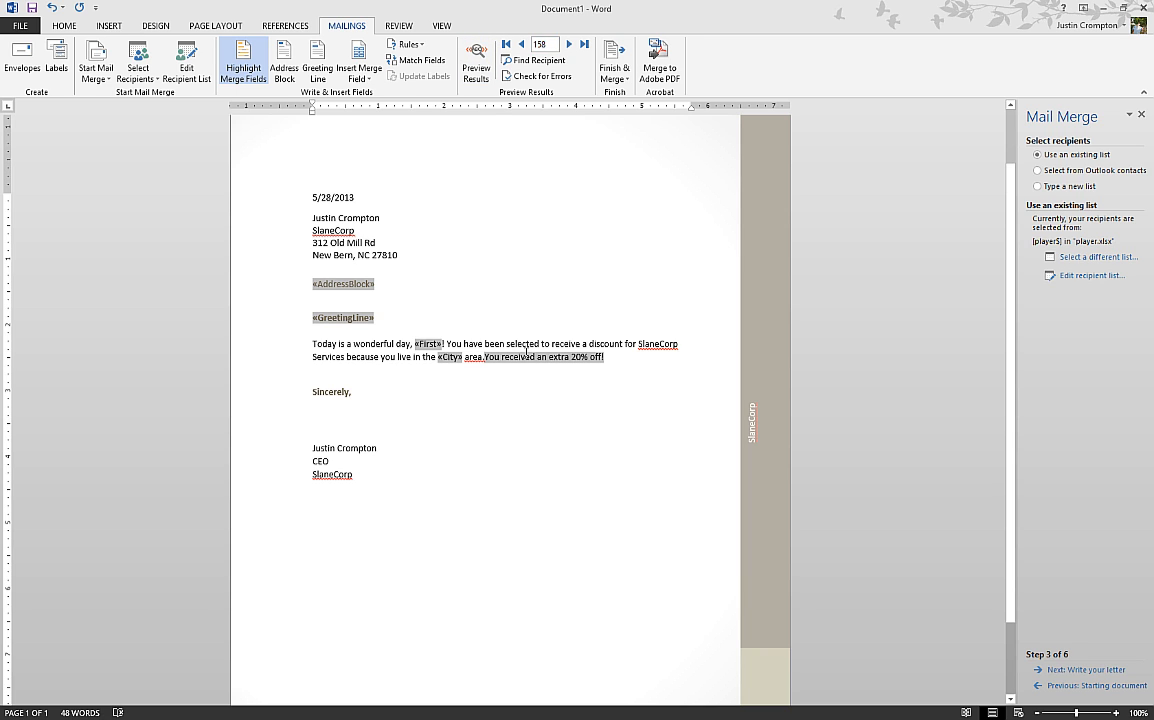
pyautogui.click(477, 64)
pyautogui.click(477, 64)
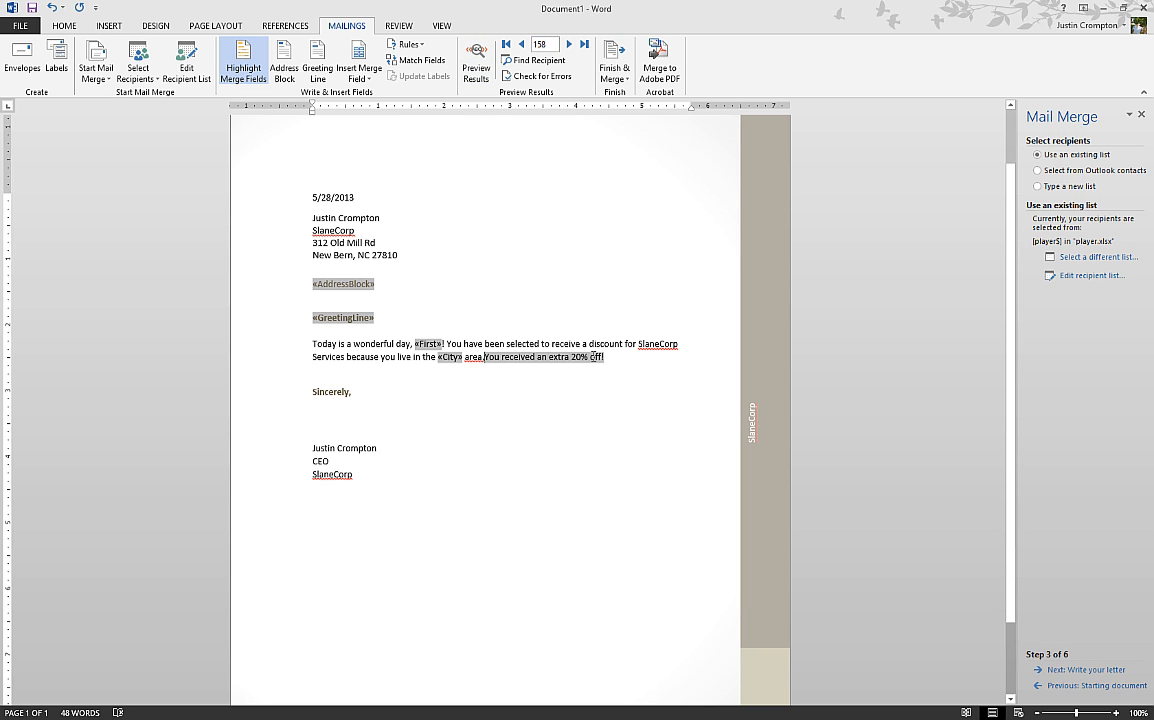
pyautogui.click(424, 48)
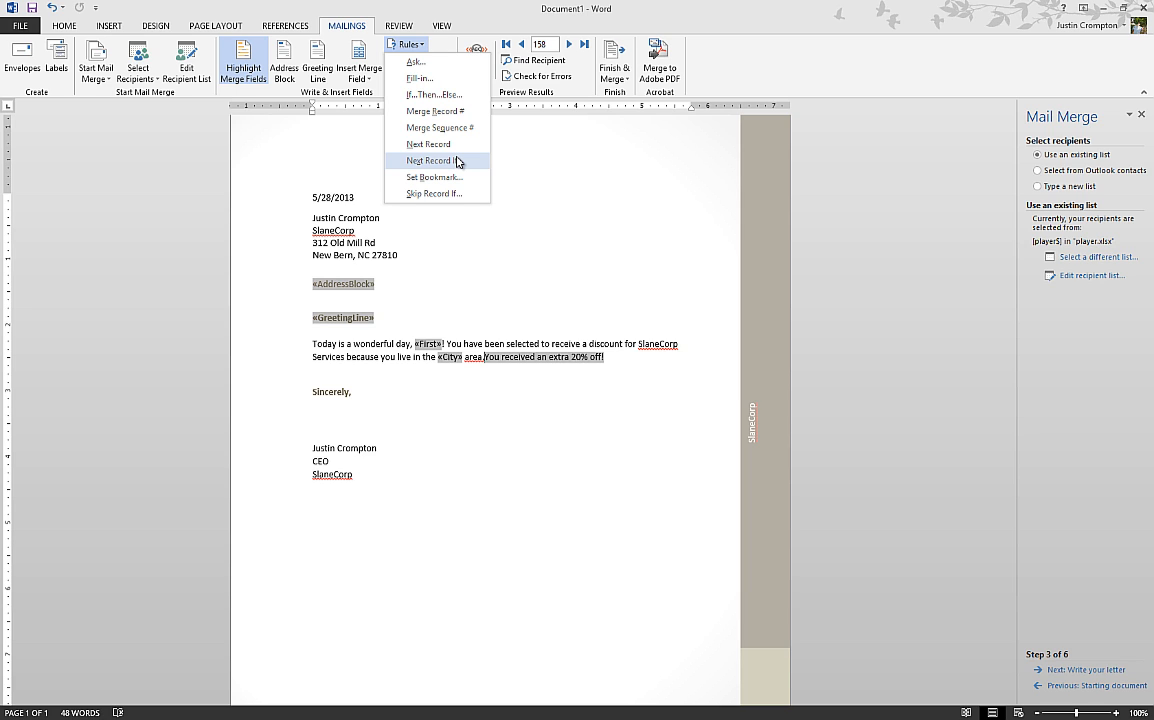
pyautogui.click(327, 170)
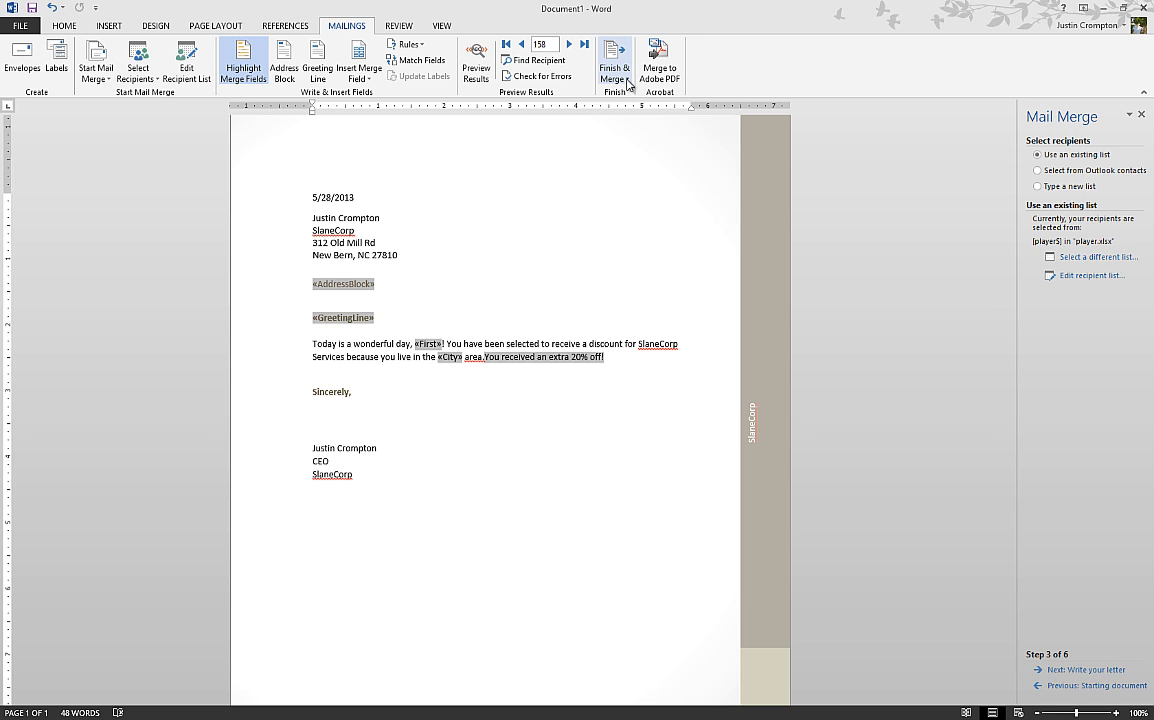
pyautogui.click(637, 366)
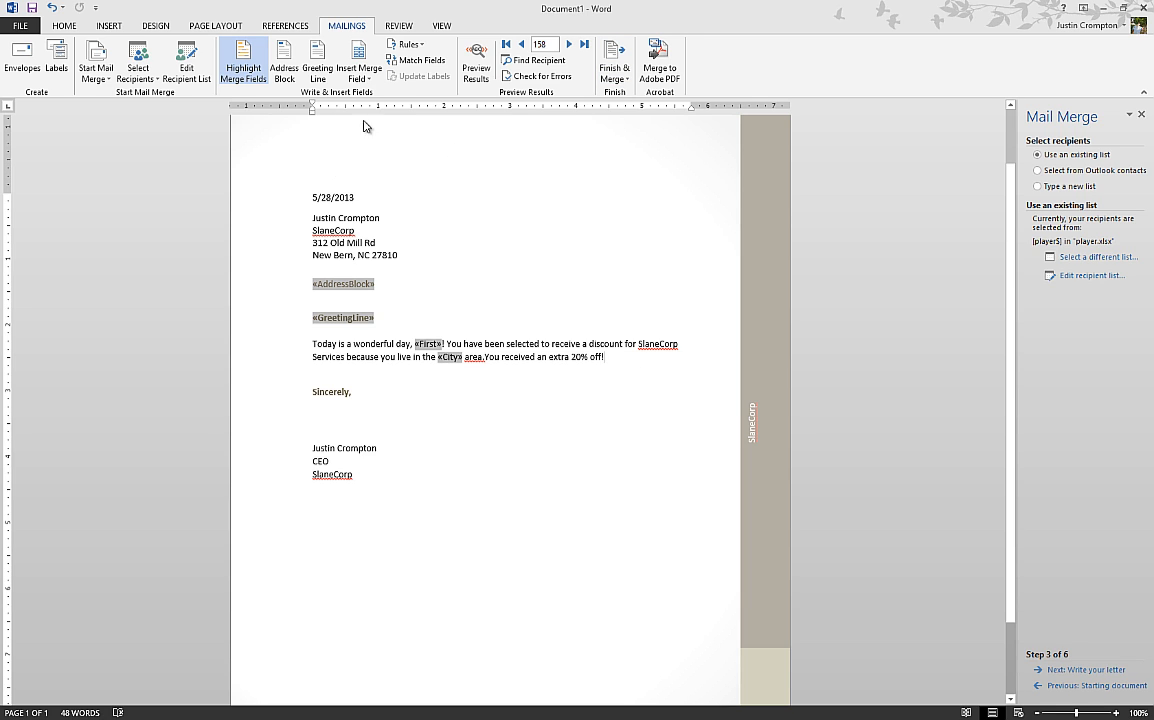
pyautogui.click(405, 44)
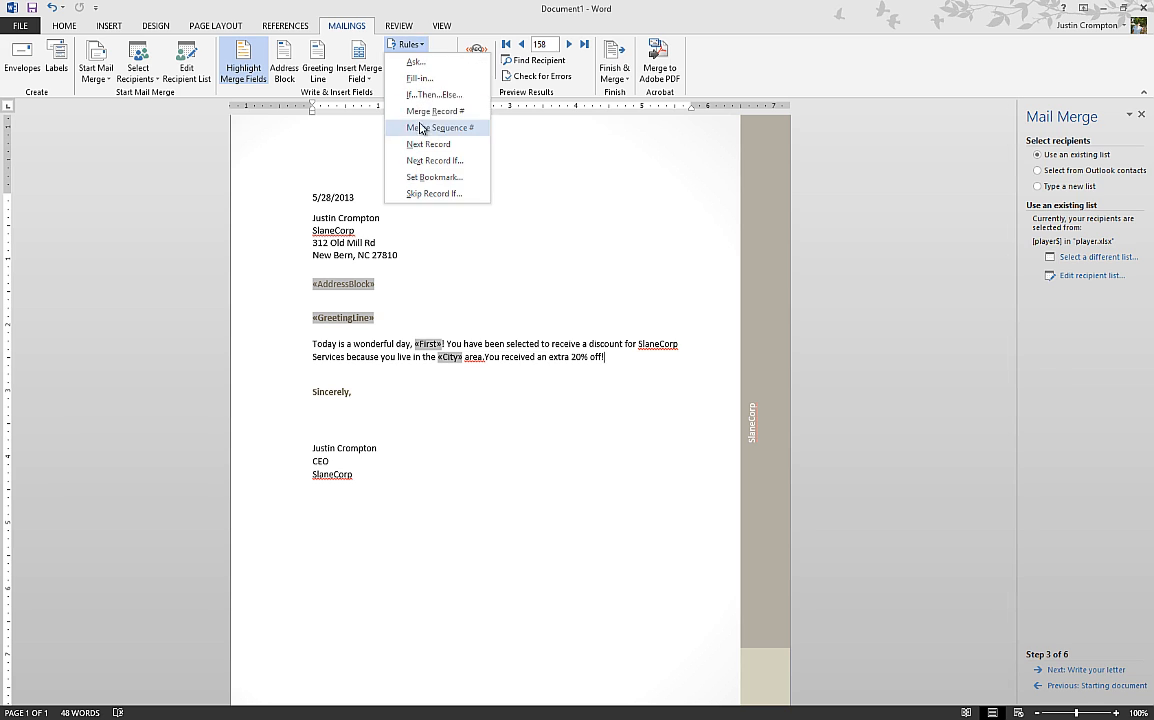
pyautogui.click(418, 95)
pyautogui.click(730, 433)
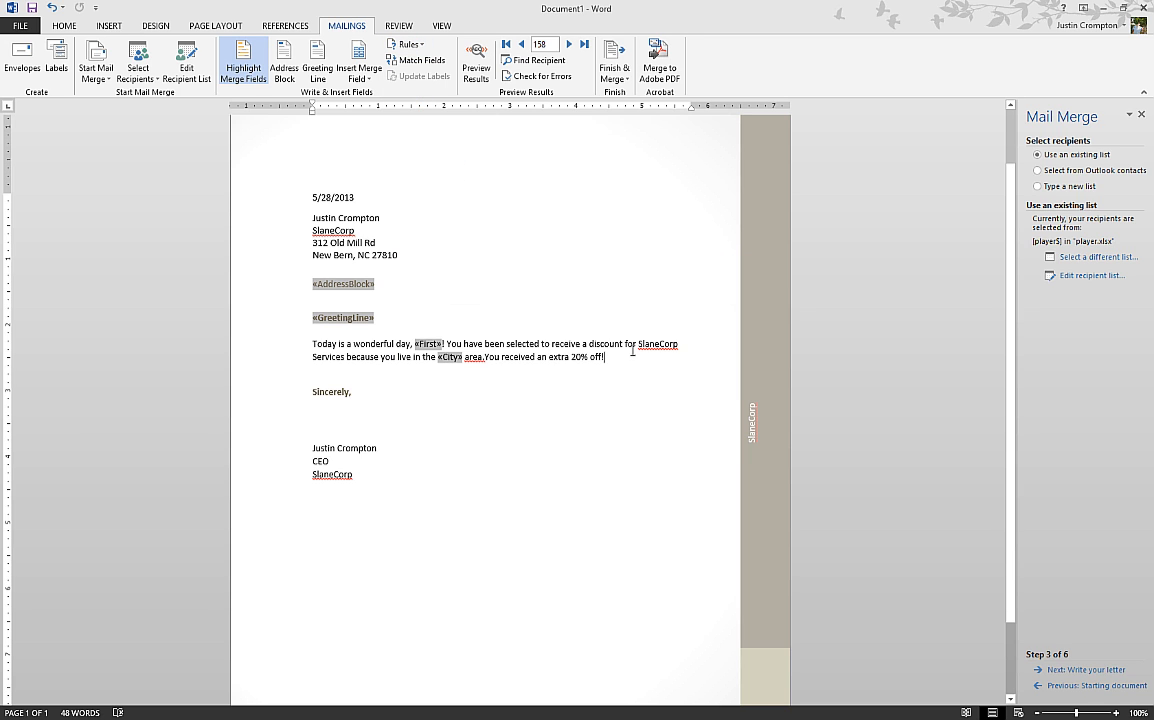
# Delete the conditional discount text so the body paragraph ends with "area." again.
pyautogui.moveTo(612, 357); pyautogui.dragTo(508, 357)
pyautogui.press('BackSpace')
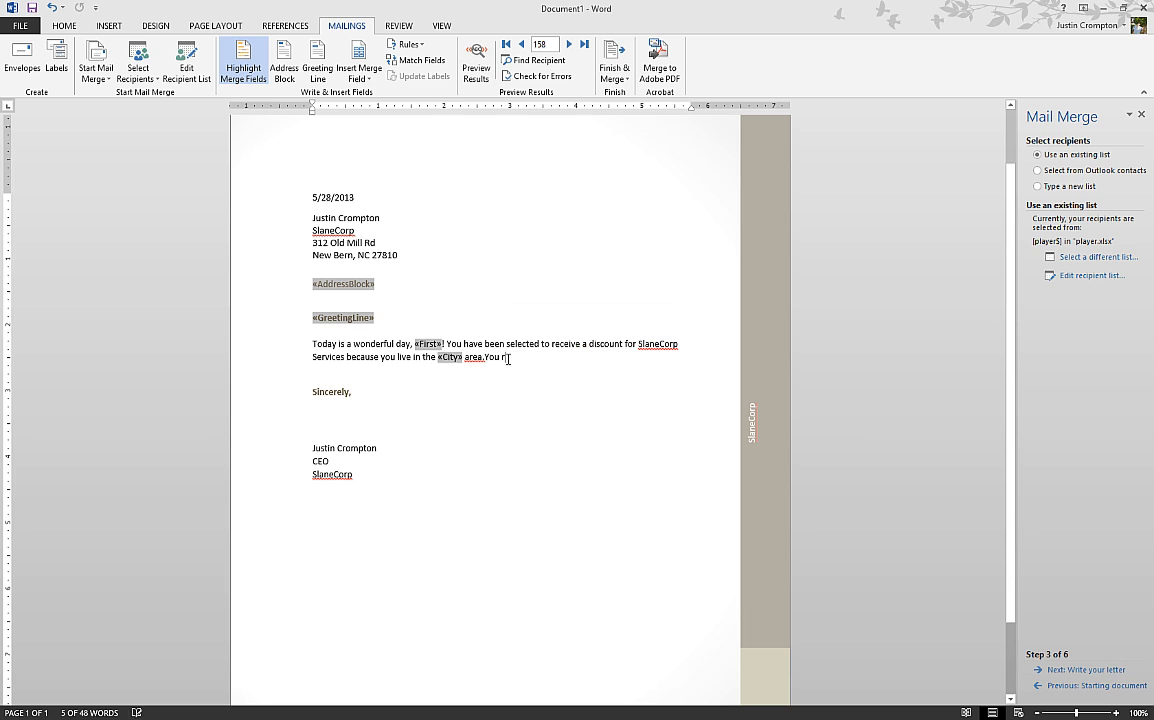
pyautogui.press('BackSpace')
pyautogui.press('BackSpace')
pyautogui.press('BackSpace')
pyautogui.press('BackSpace')
pyautogui.press('BackSpace')
pyautogui.press('BackSpace')
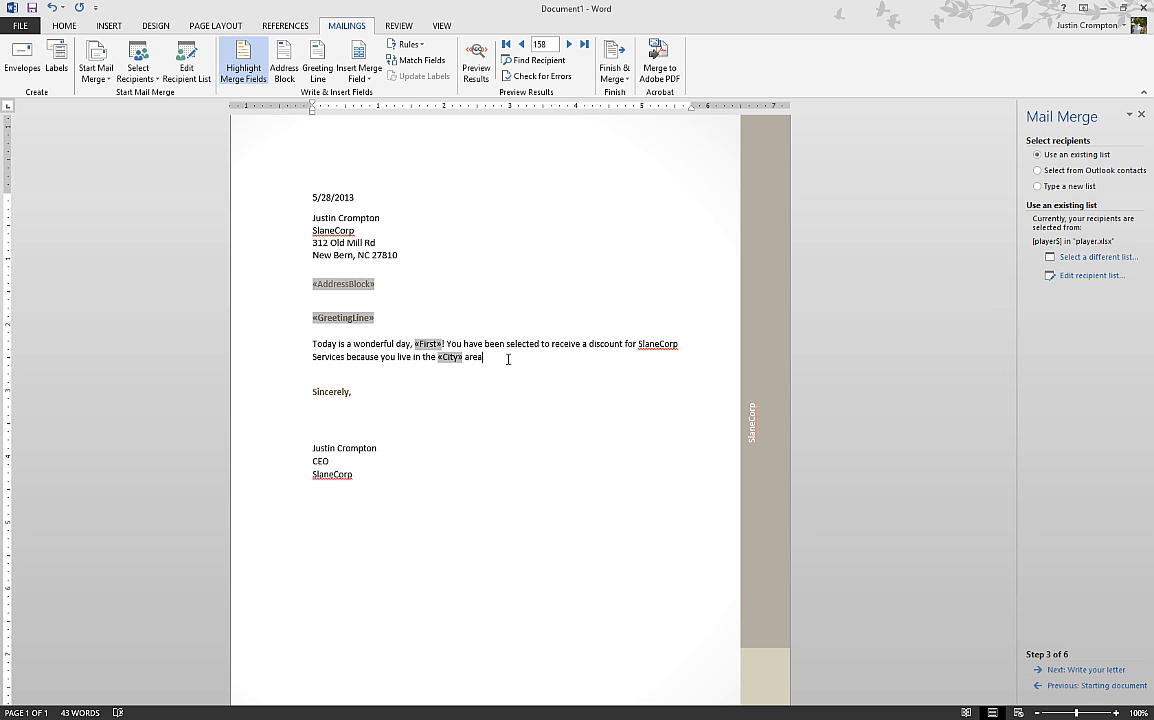
# Preview the merged letter for record 158 and for record 1, leaving the preview on.
pyautogui.click(476, 65)
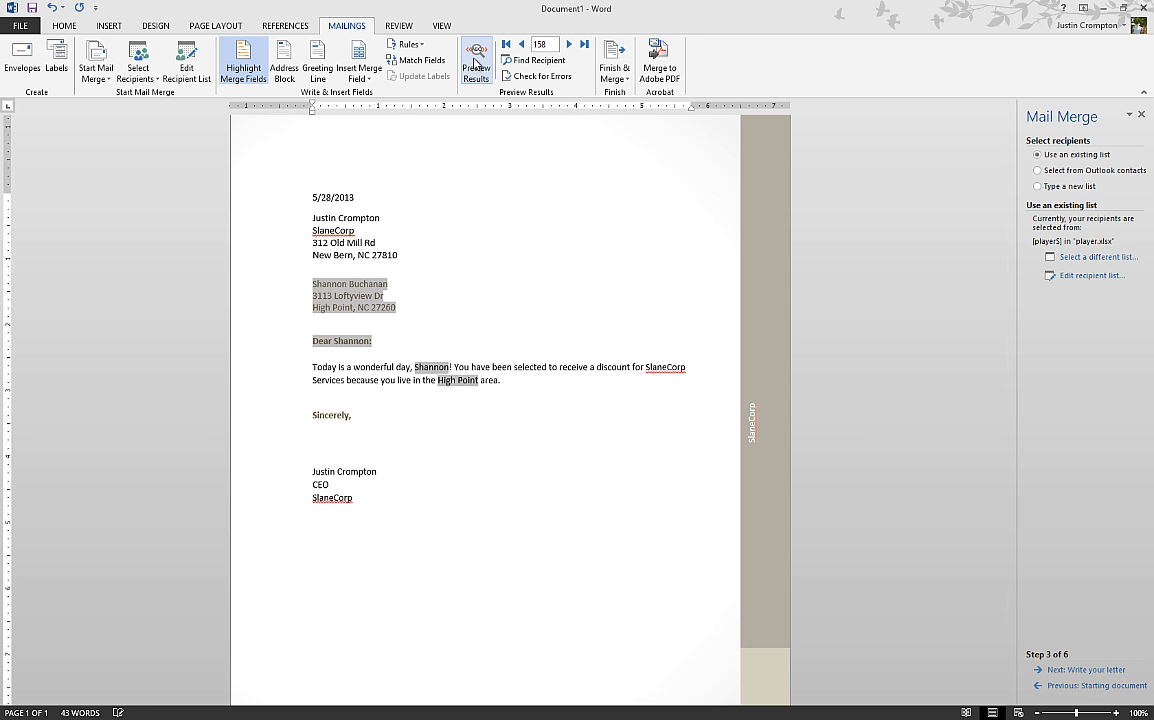
pyautogui.doubleClick(545, 45)
pyautogui.write('1')
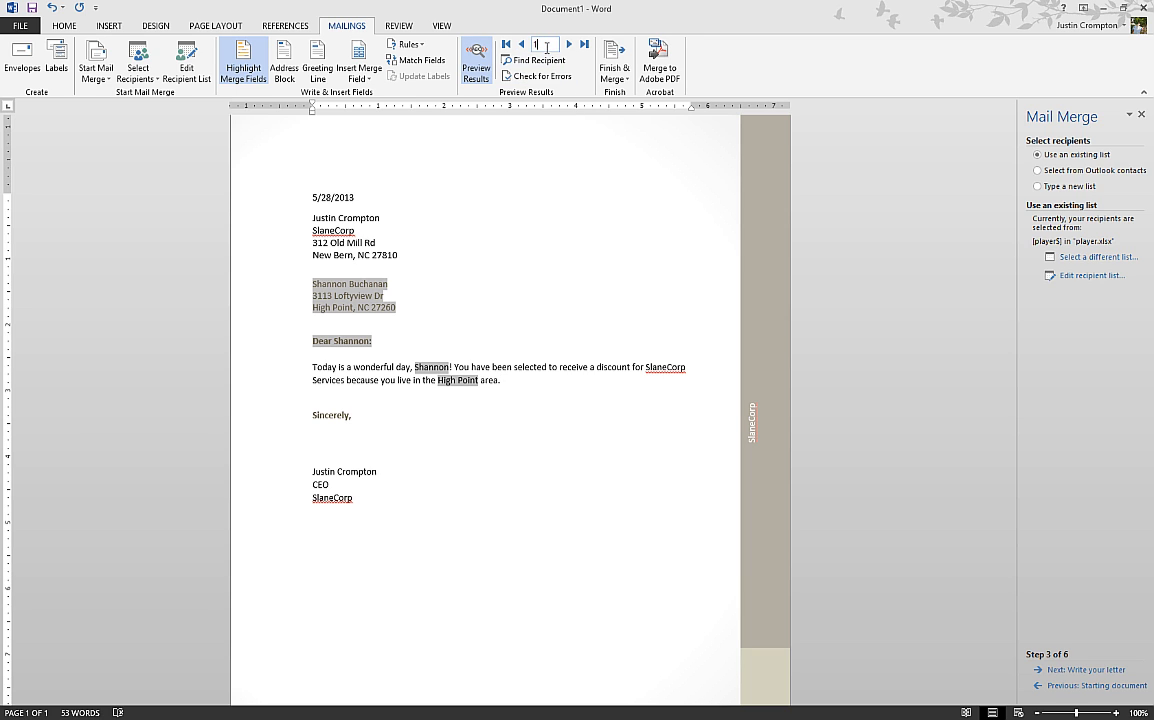
pyautogui.press('Return')
pyautogui.click(478, 62)
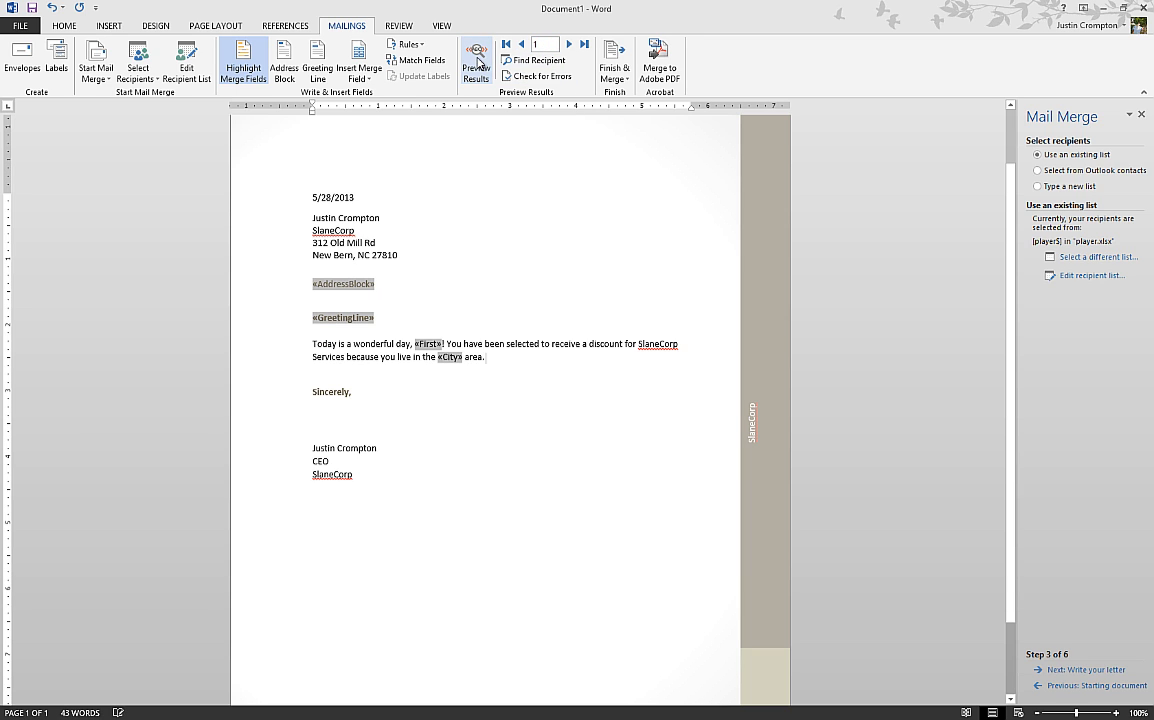
pyautogui.click(478, 62)
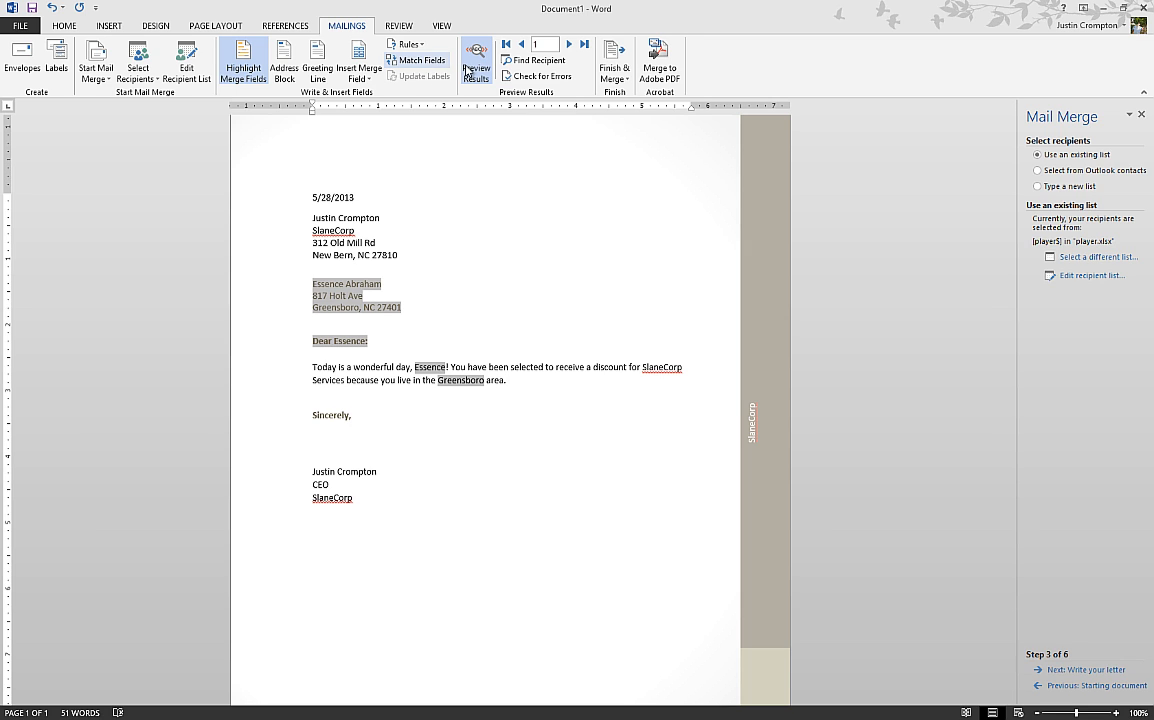
# Review the options for finishing the merge and the mail merge recipient list without making changes.
pyautogui.click(621, 85)
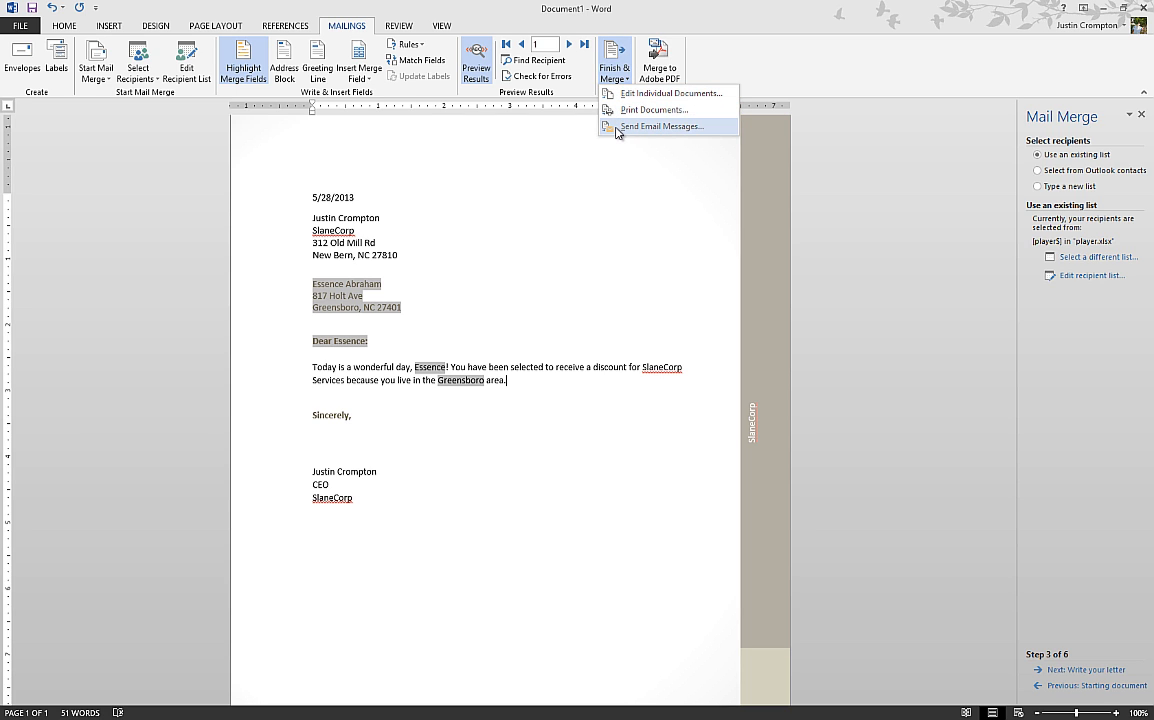
pyautogui.click(730, 63)
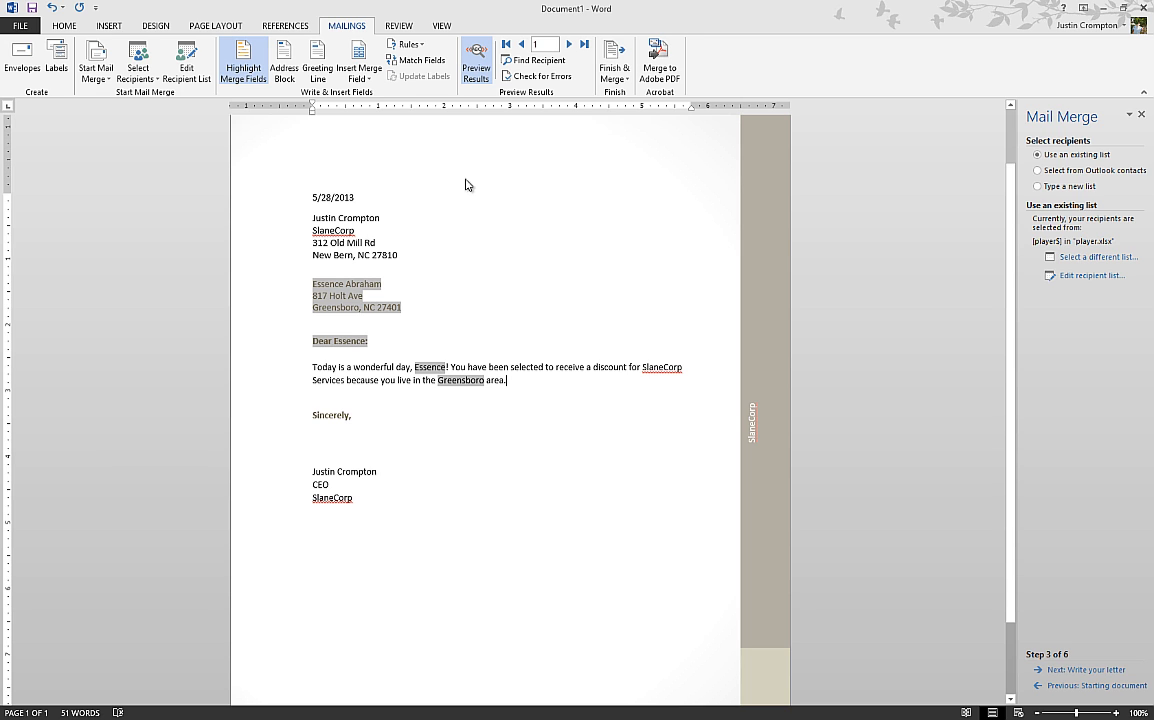
pyautogui.click(184, 80)
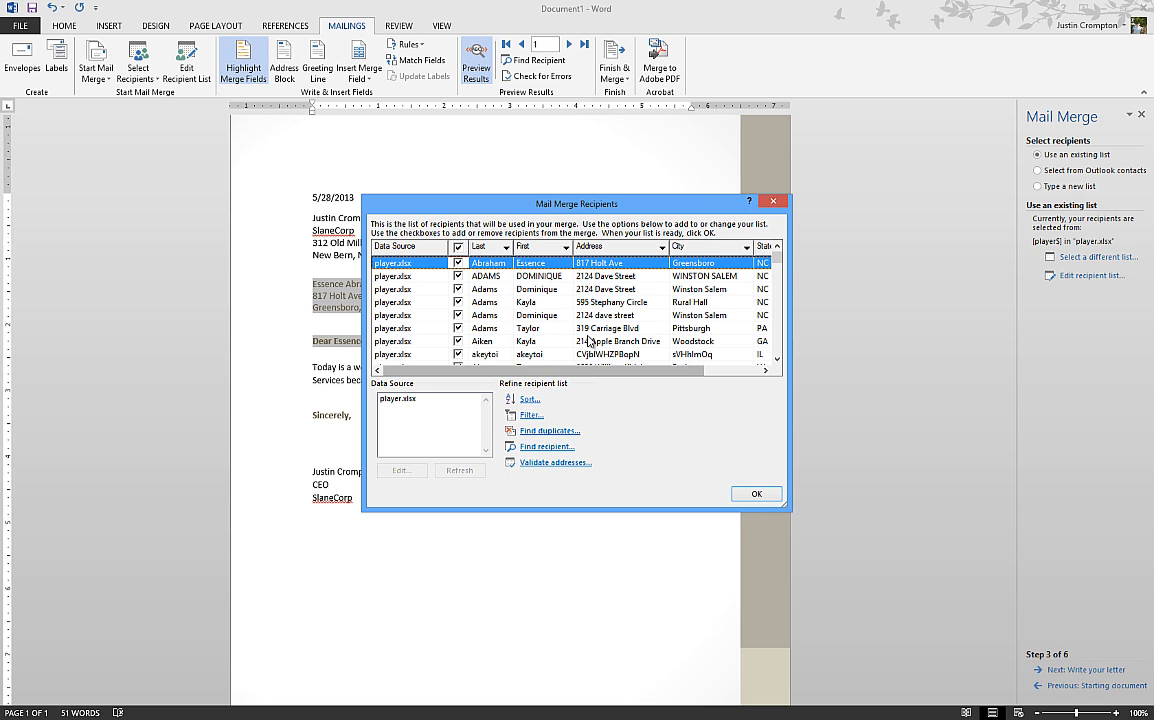
pyautogui.click(767, 503)
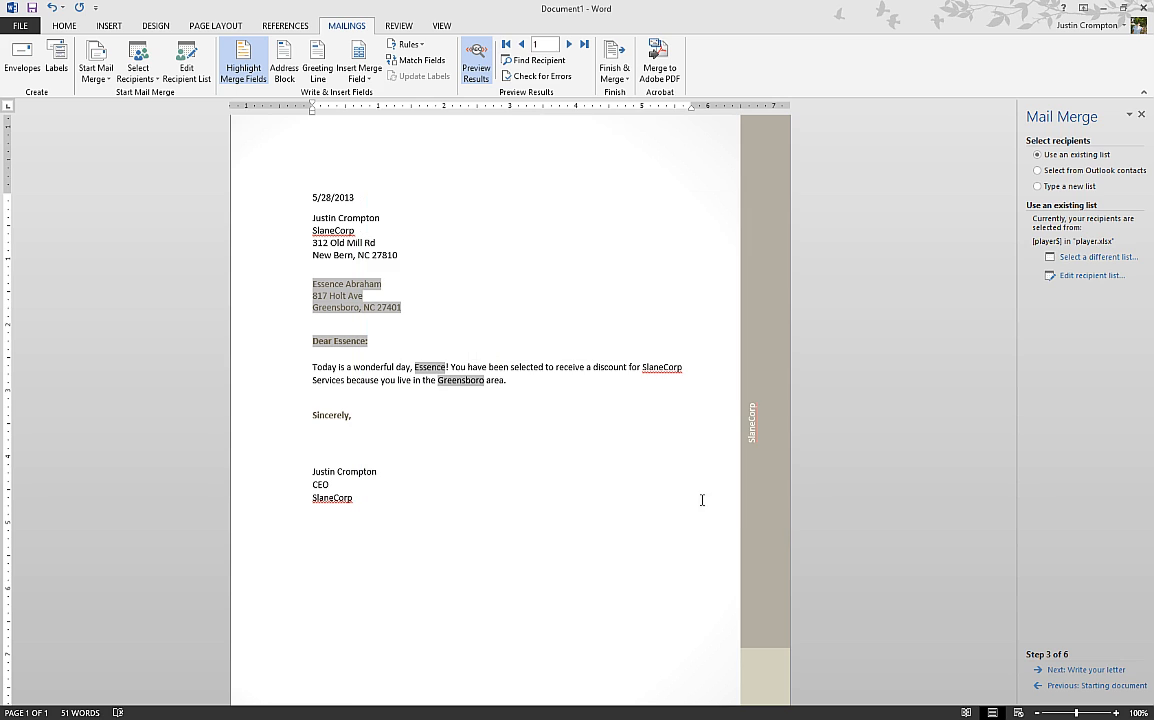
pyautogui.click(391, 500)
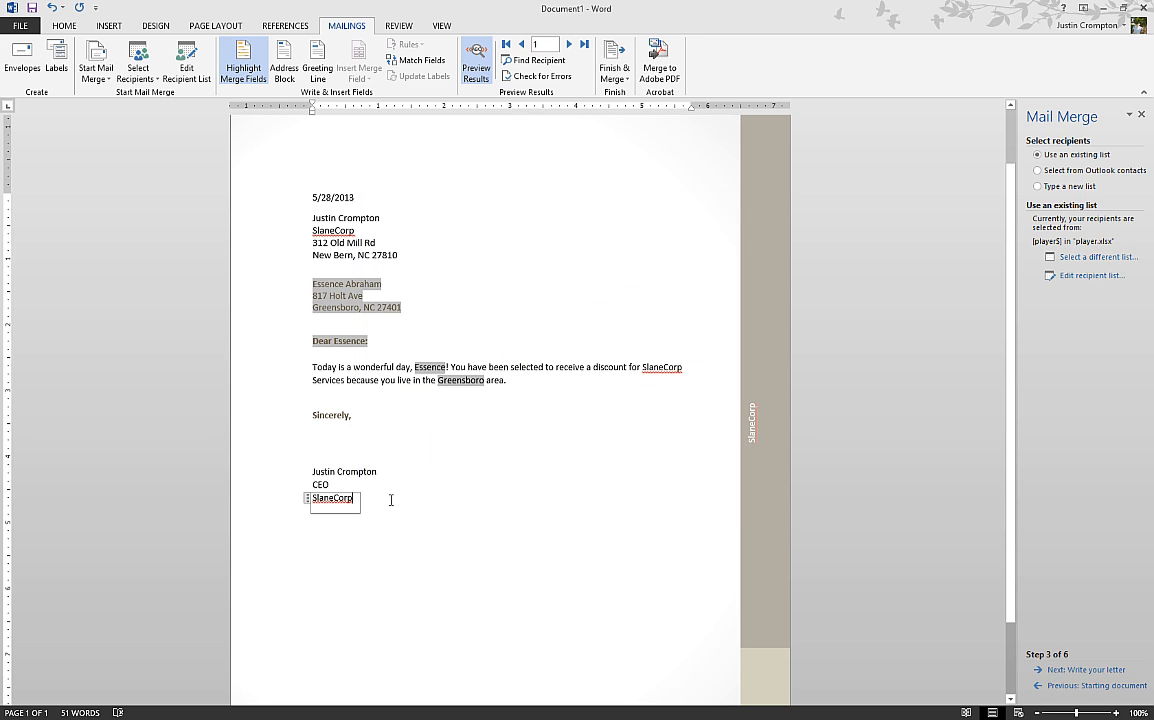